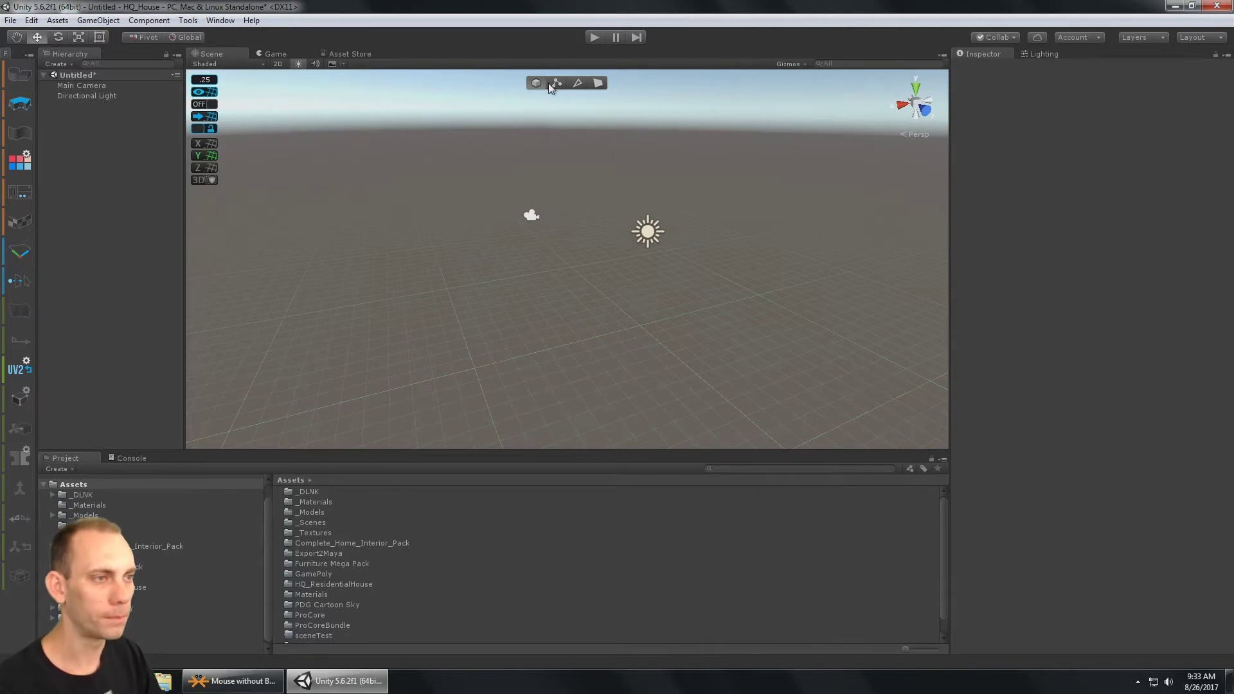
# - Look over the ProCore packages in the Asset Store, then return to the scene
pyautogui.click(352, 54)
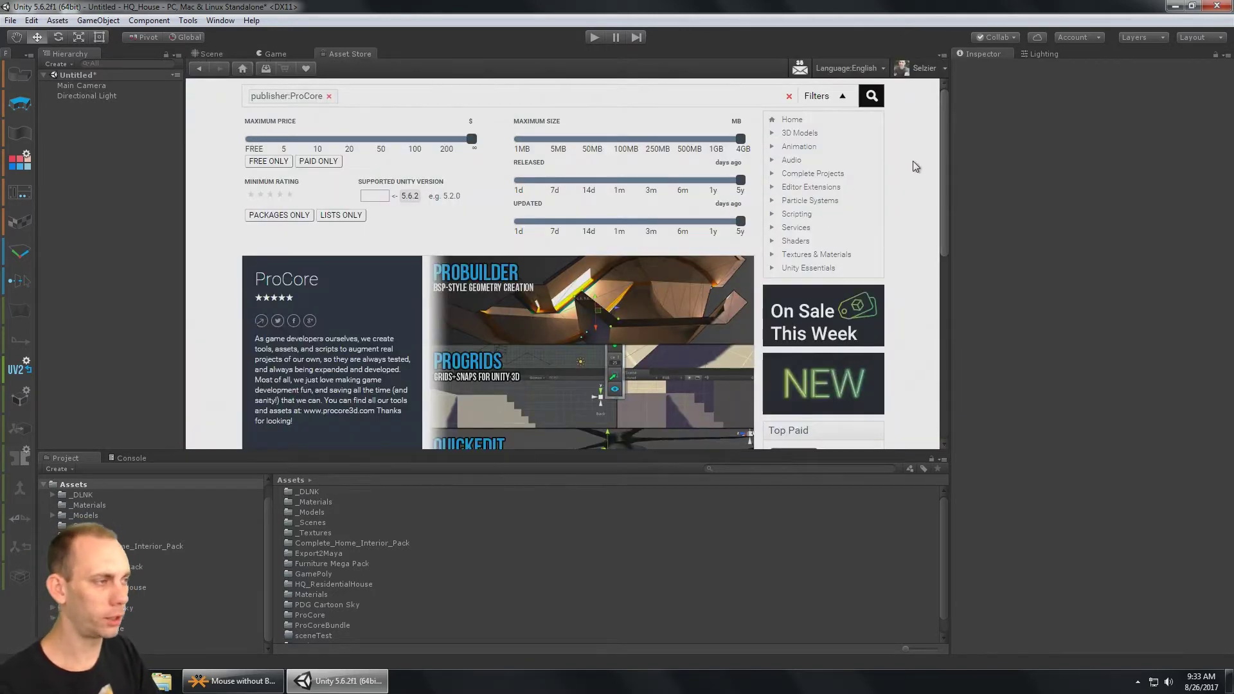
pyautogui.moveTo(942, 134); pyautogui.dragTo(942, 325)
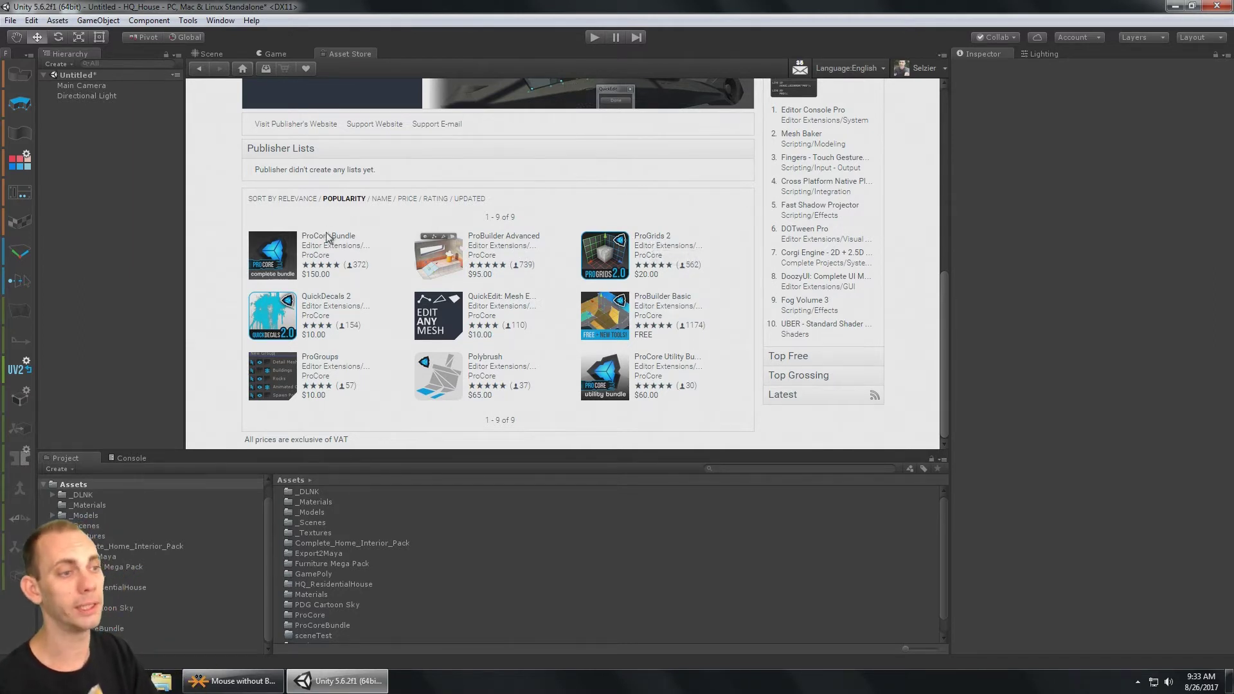
pyautogui.hotkey('ctrl', '1')
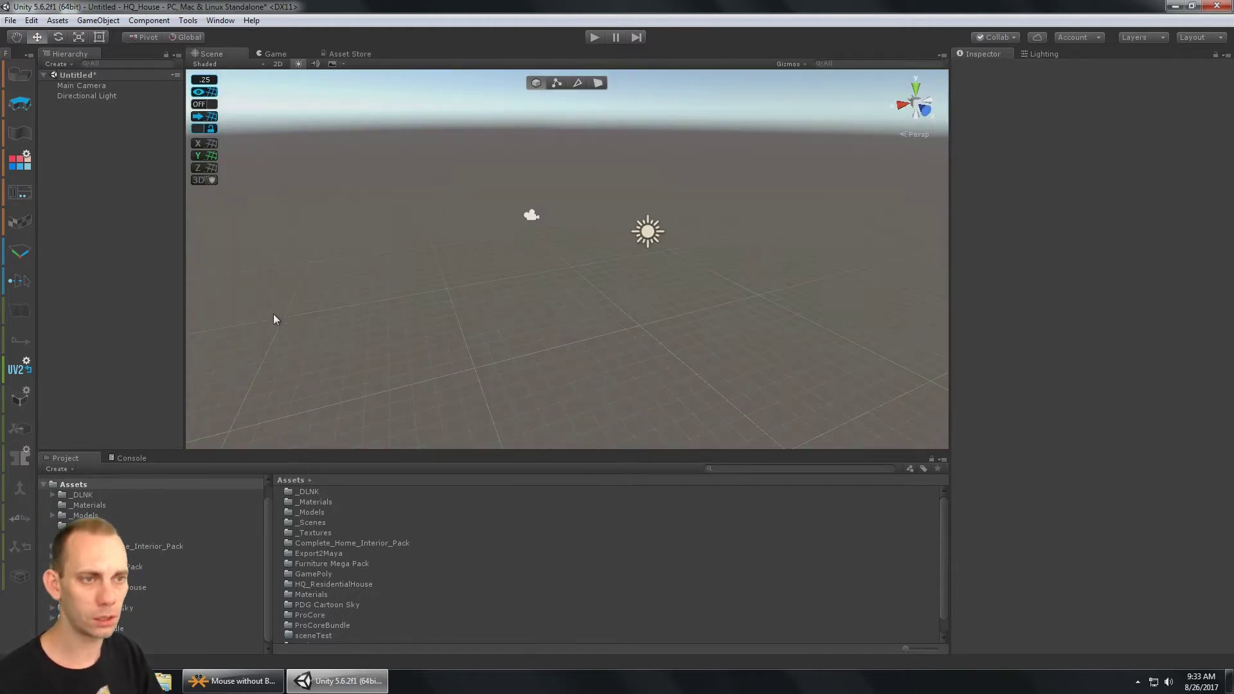
# - Build a ProBuilder plane with width 3, height 3 and 0 width and length segments, and close the Shape Tool
pyautogui.click(18, 77)
pyautogui.click(173, 166)
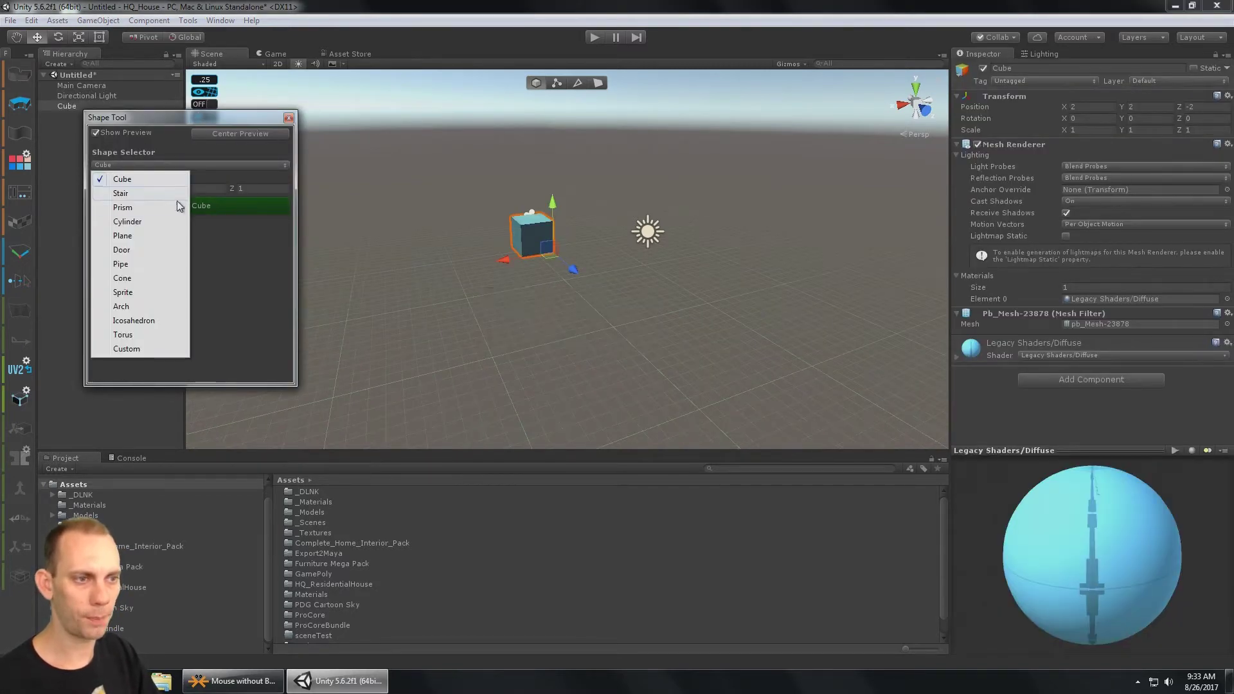
pyautogui.click(146, 234)
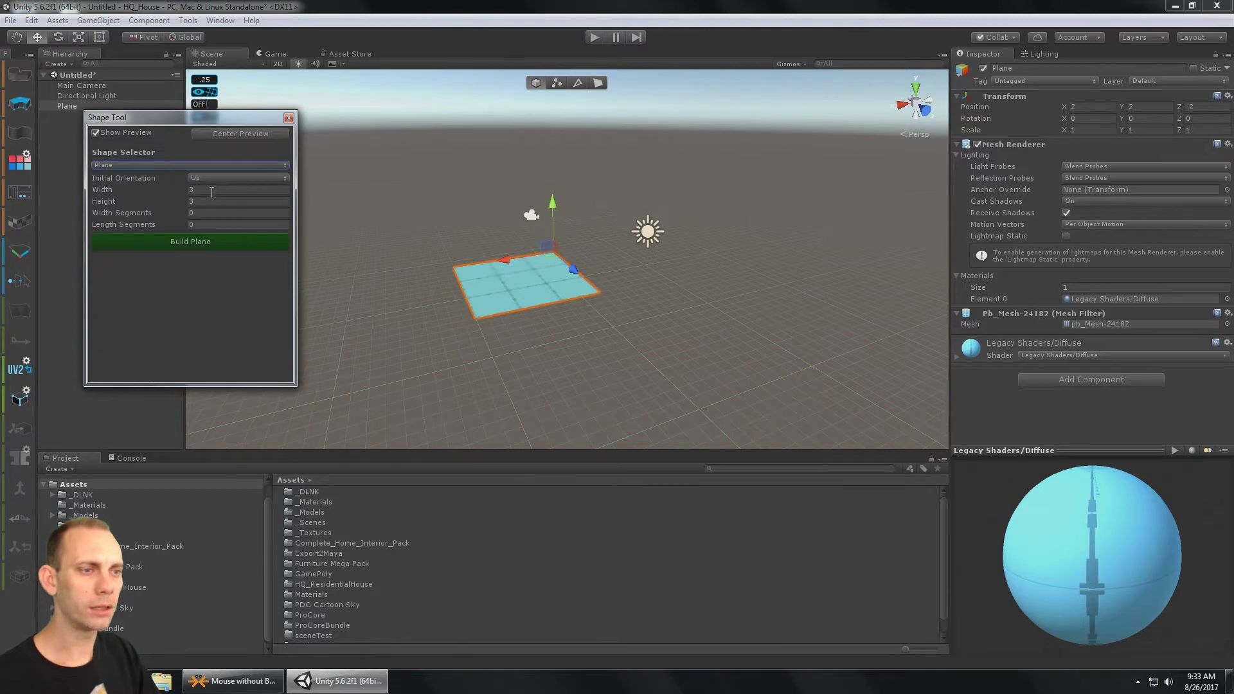
pyautogui.click(211, 191)
pyautogui.click(244, 202)
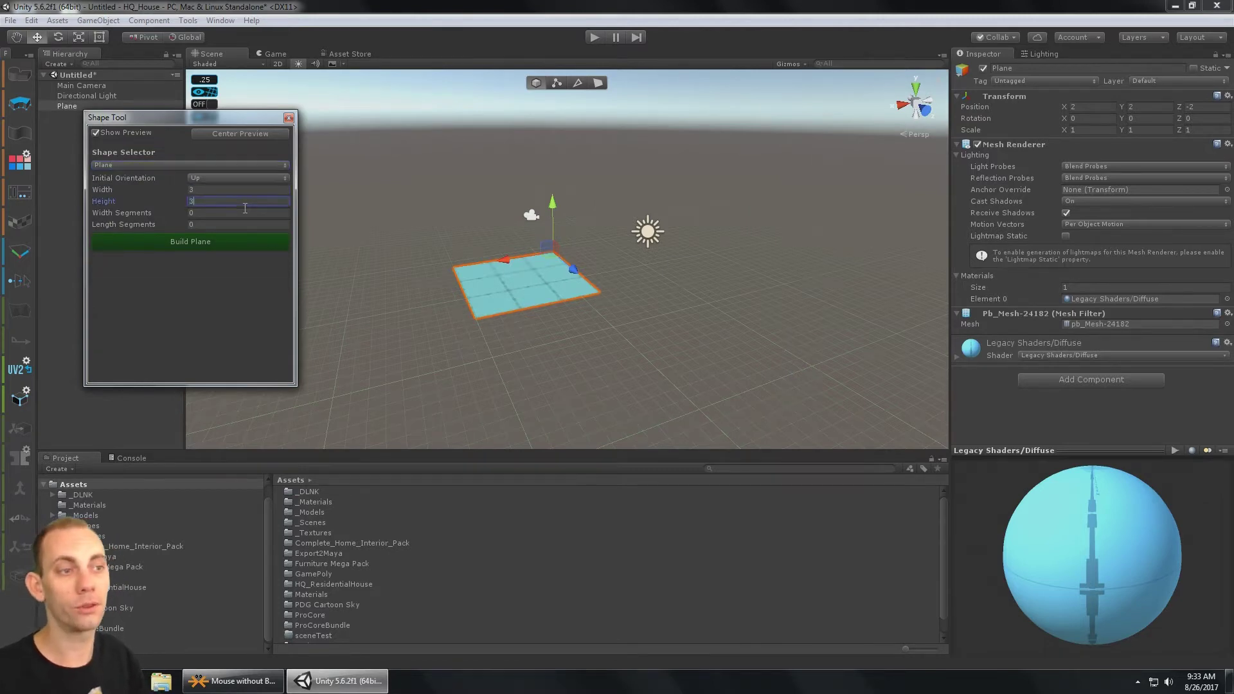
pyautogui.press('Tab')
pyautogui.press('BackSpace')
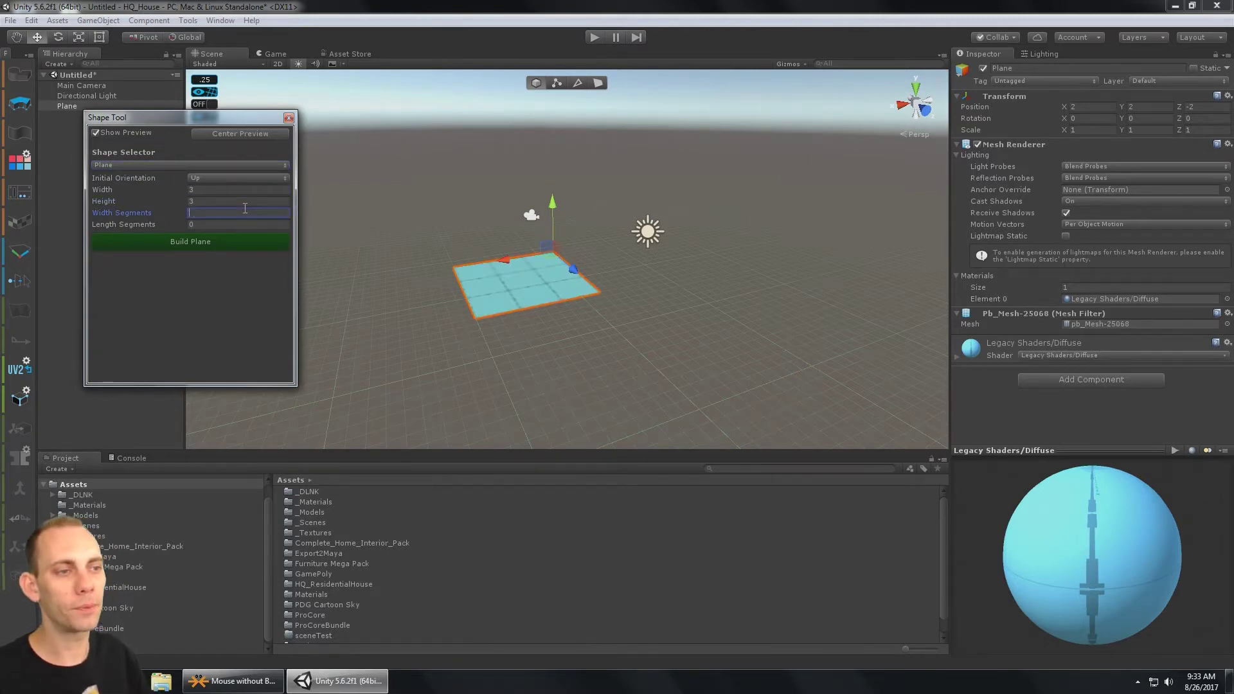
pyautogui.press('Tab')
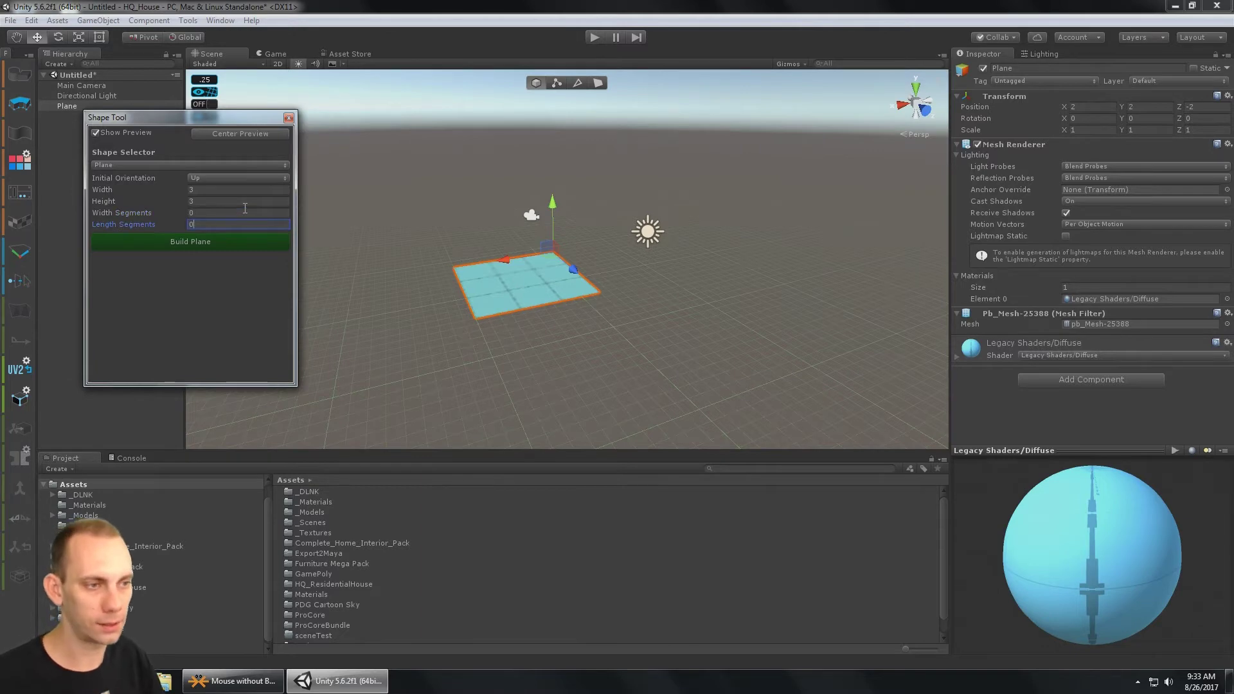
pyautogui.click(249, 243)
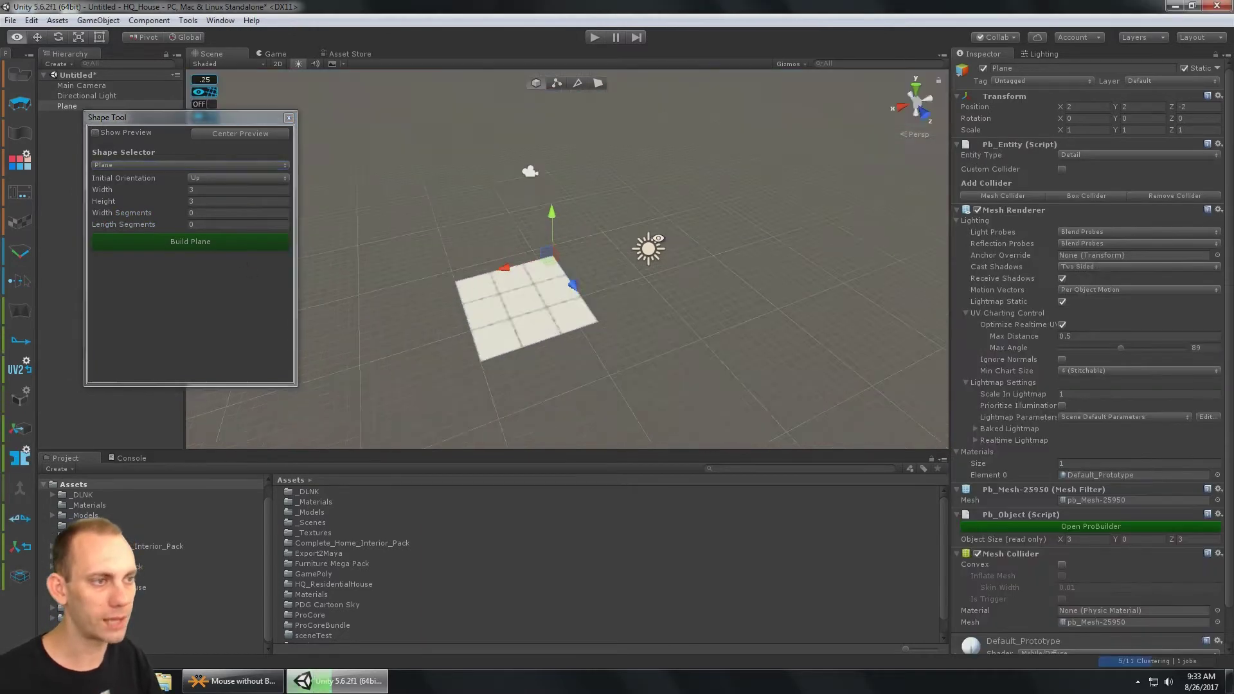
pyautogui.click(289, 118)
# - Set the plane's position to X 0, Y 0, Z 0
pyautogui.keyDown('alt'); pyautogui.moveTo(729, 261); pyautogui.dragTo(648, 250); pyautogui.keyUp('alt')
pyautogui.keyDown('alt'); pyautogui.moveTo(648, 250); pyautogui.dragTo(737, 281, button='middle'); pyautogui.keyUp('alt')
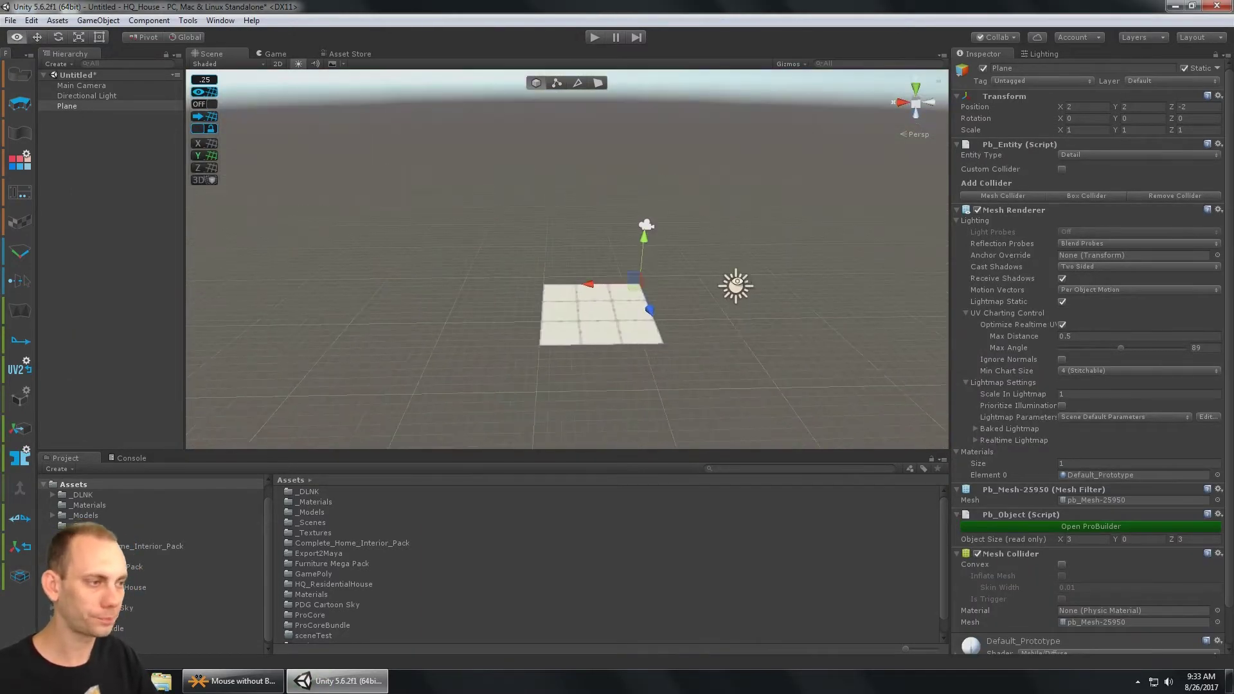
pyautogui.keyDown('alt'); pyautogui.moveTo(737, 282); pyautogui.dragTo(681, 280); pyautogui.keyUp('alt')
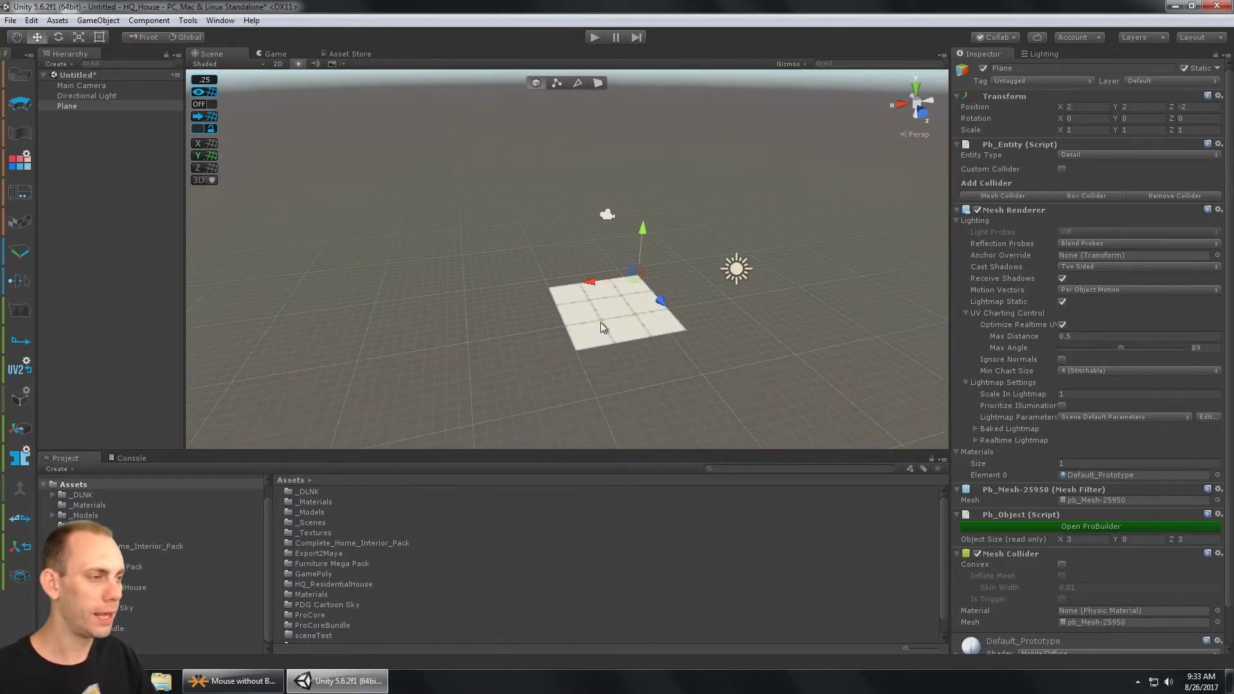
pyautogui.keyDown('alt'); pyautogui.moveTo(600, 322); pyautogui.dragTo(540, 350); pyautogui.keyUp('alt')
pyautogui.moveTo(603, 343); pyautogui.dragTo(559, 308, button='middle')
pyautogui.keyDown('alt'); pyautogui.moveTo(559, 309); pyautogui.dragTo(514, 302); pyautogui.keyUp('alt')
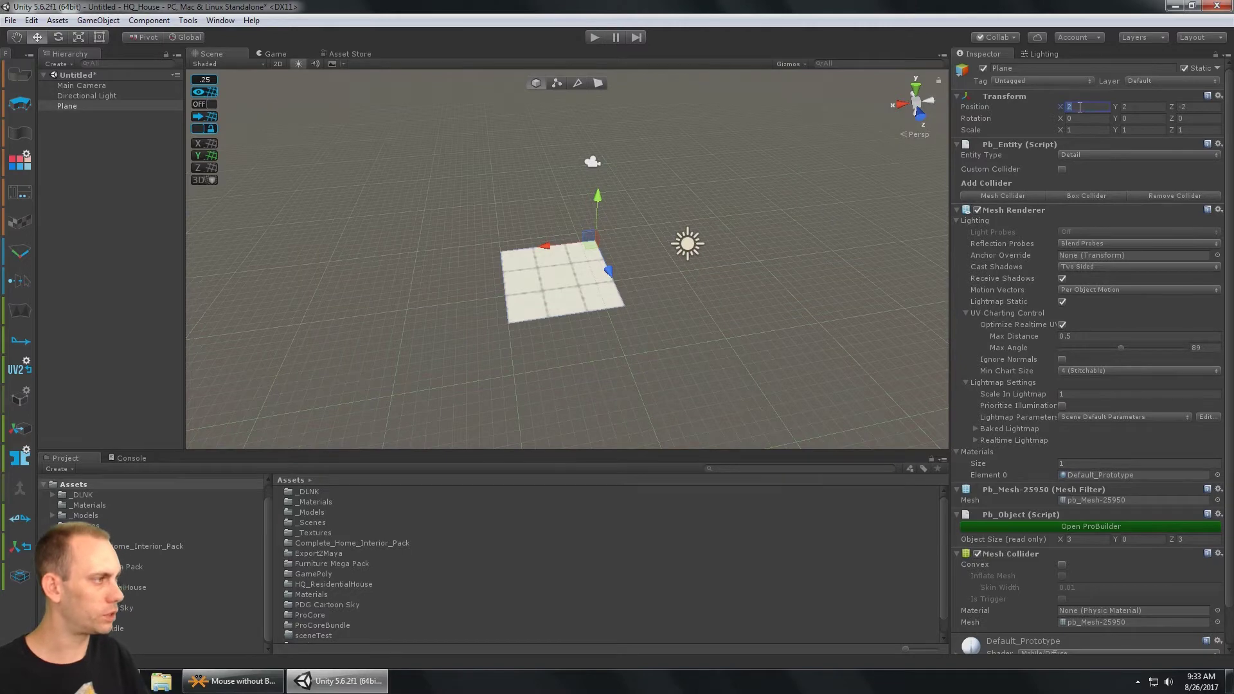
pyautogui.write('0')
pyautogui.press('Tab')
pyautogui.write('0')
pyautogui.press('Tab')
pyautogui.write('0')
pyautogui.keyDown('alt'); pyautogui.moveTo(784, 201); pyautogui.dragTo(716, 217); pyautogui.keyUp('alt')
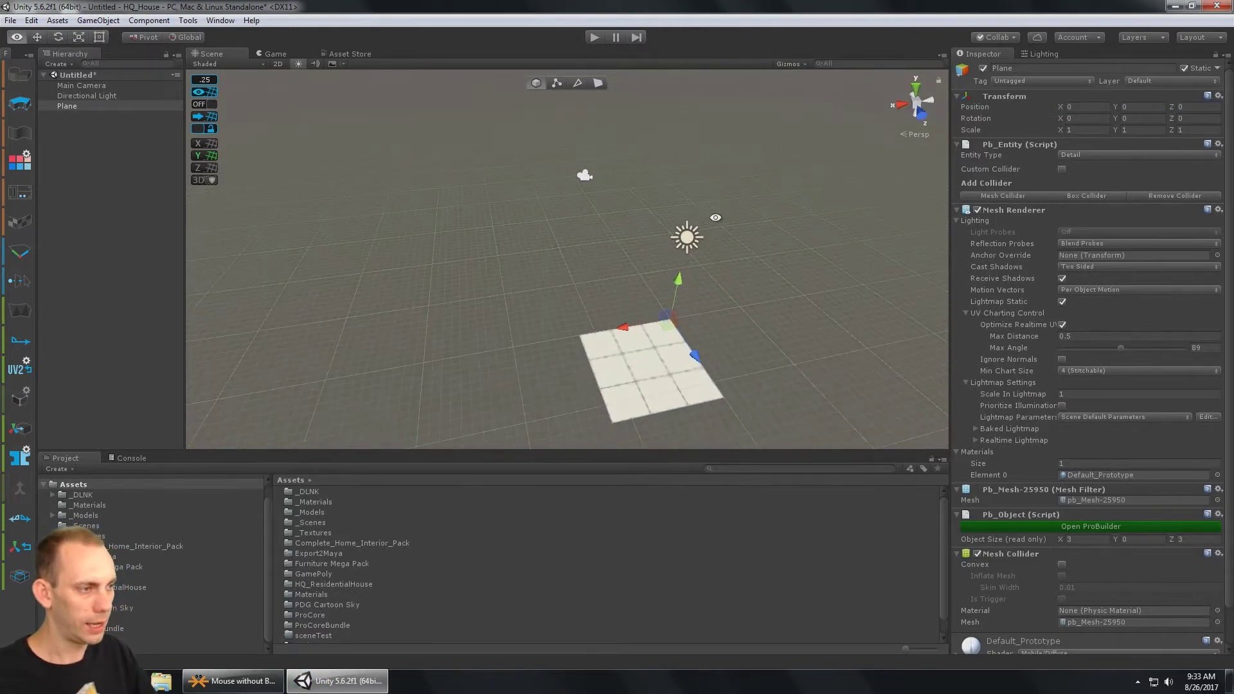
pyautogui.scroll(-2, 716, 225)
pyautogui.moveTo(723, 256); pyautogui.dragTo(687, 225, button='middle')
pyautogui.keyDown('alt'); pyautogui.moveTo(688, 225); pyautogui.dragTo(727, 283); pyautogui.keyUp('alt')
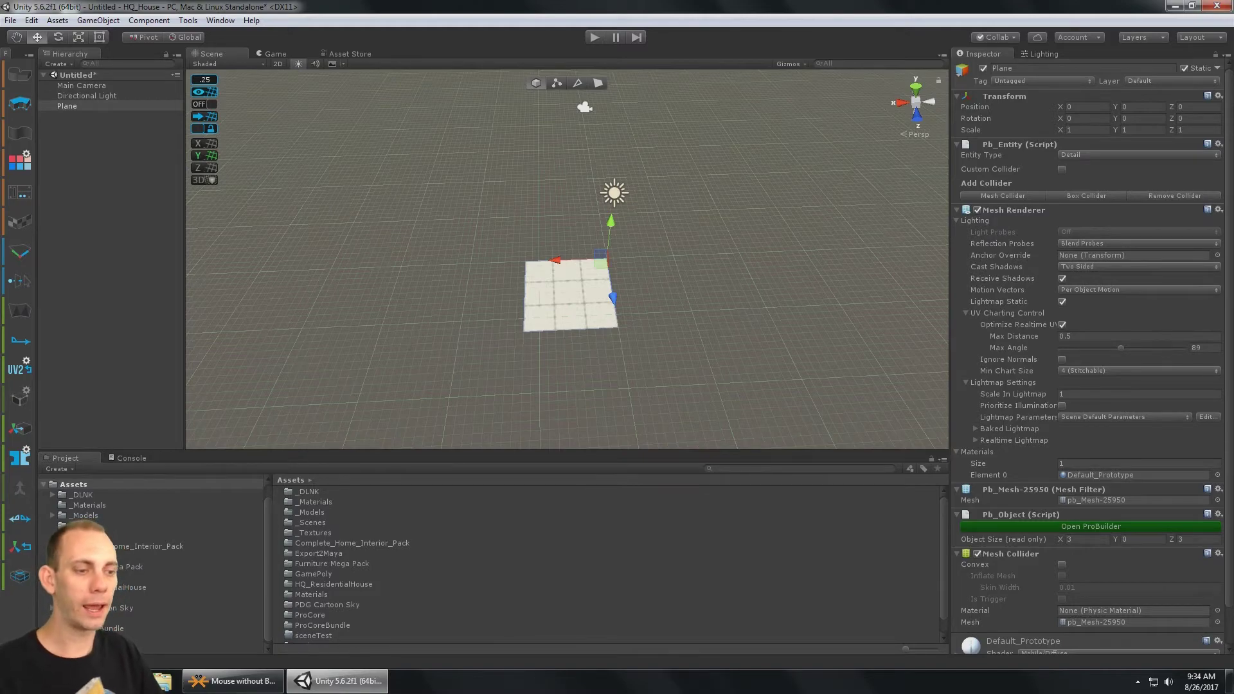
# - Switch to the browser, skim the "Intro to Level Design with ProBuilder and ProGrids" video up to 30:00, close it and return to Unity
pyautogui.click(88, 617)
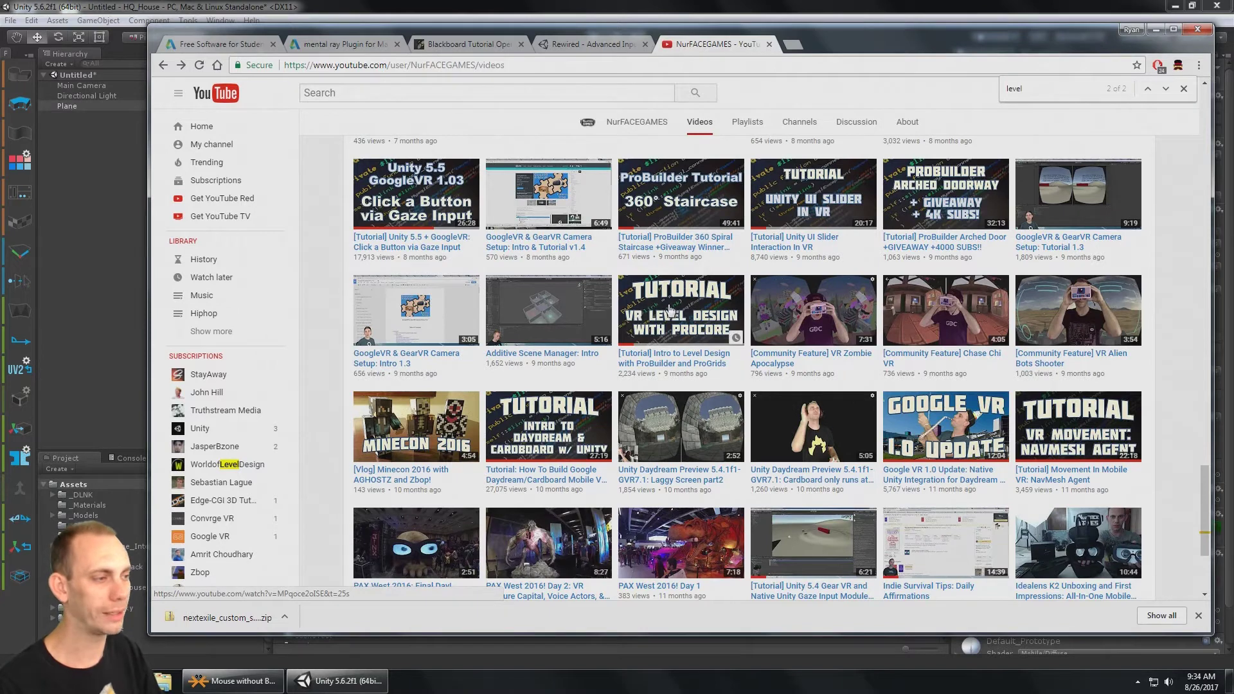
pyautogui.click(676, 331)
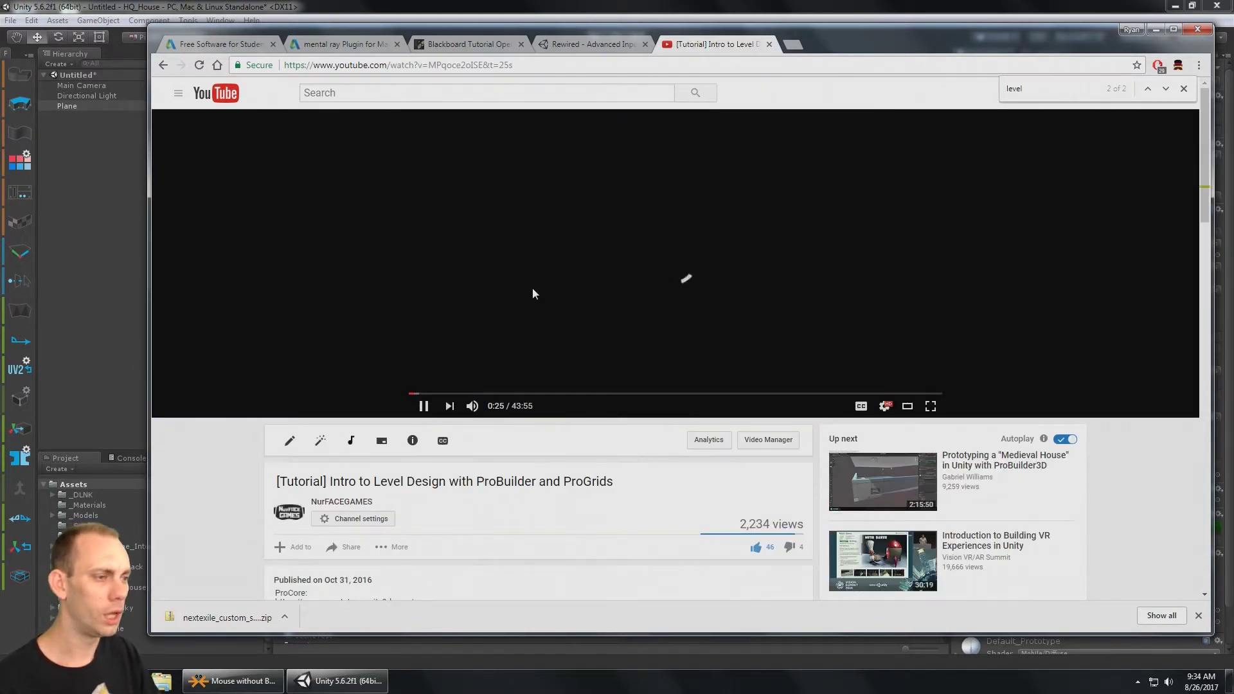
pyautogui.click(508, 363)
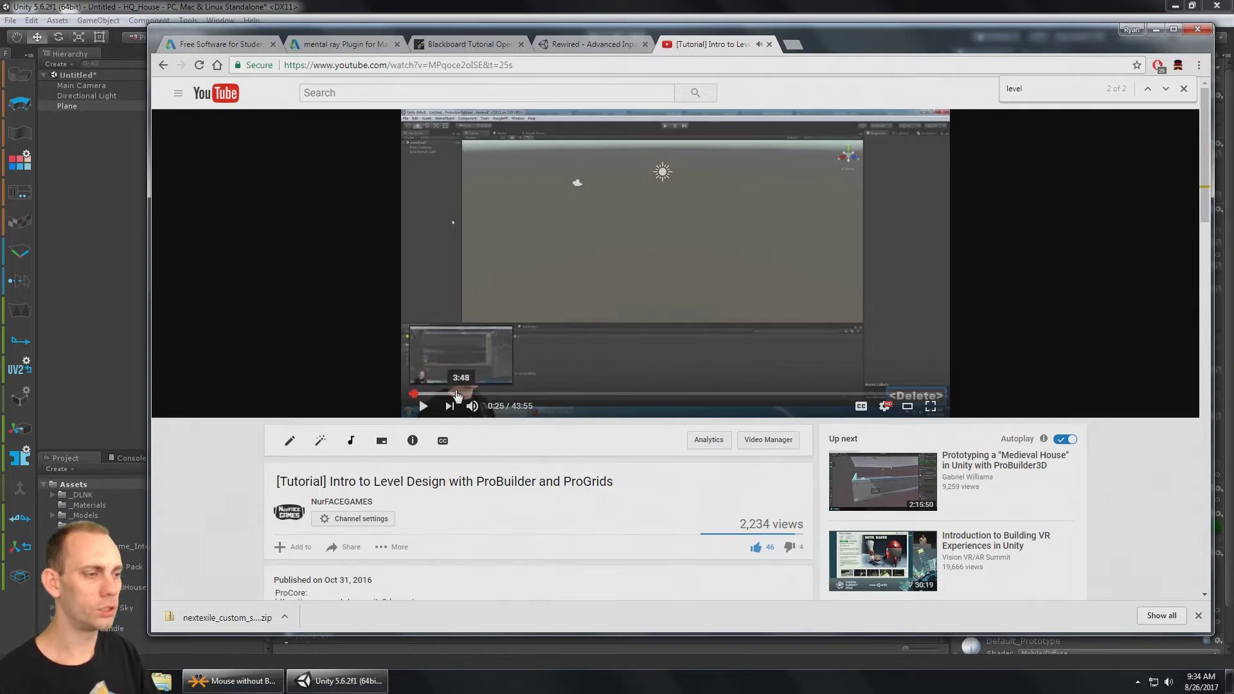
pyautogui.click(455, 394)
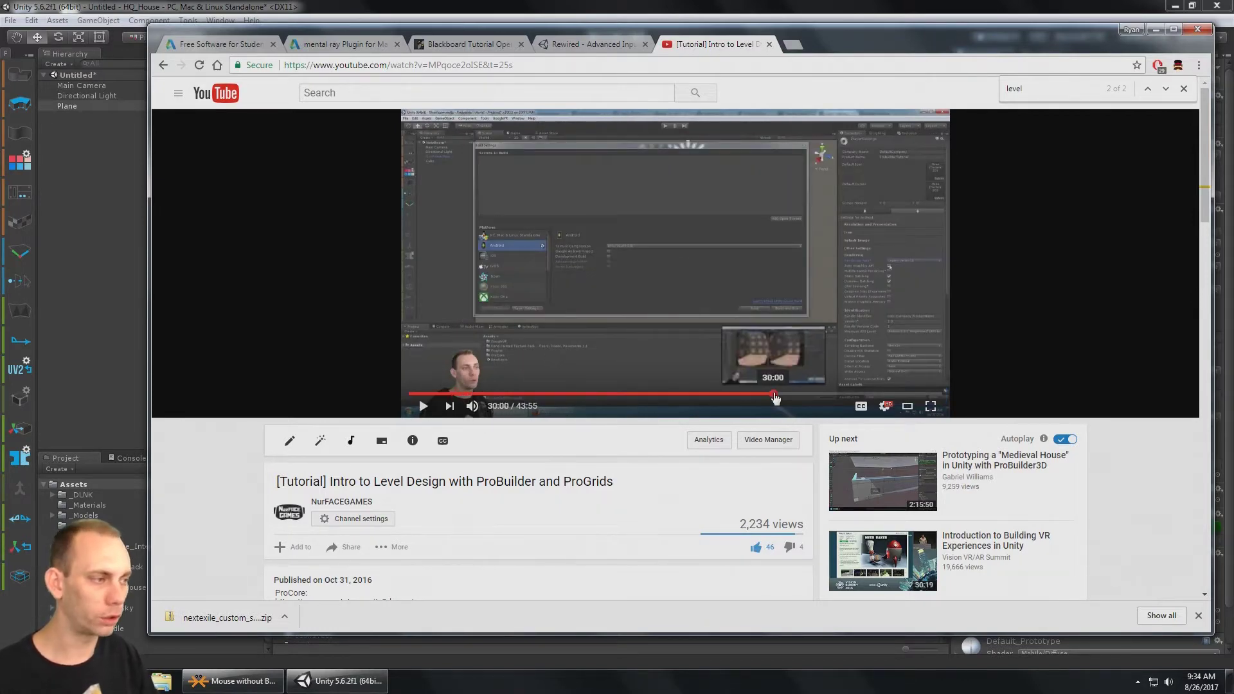
pyautogui.click(773, 394)
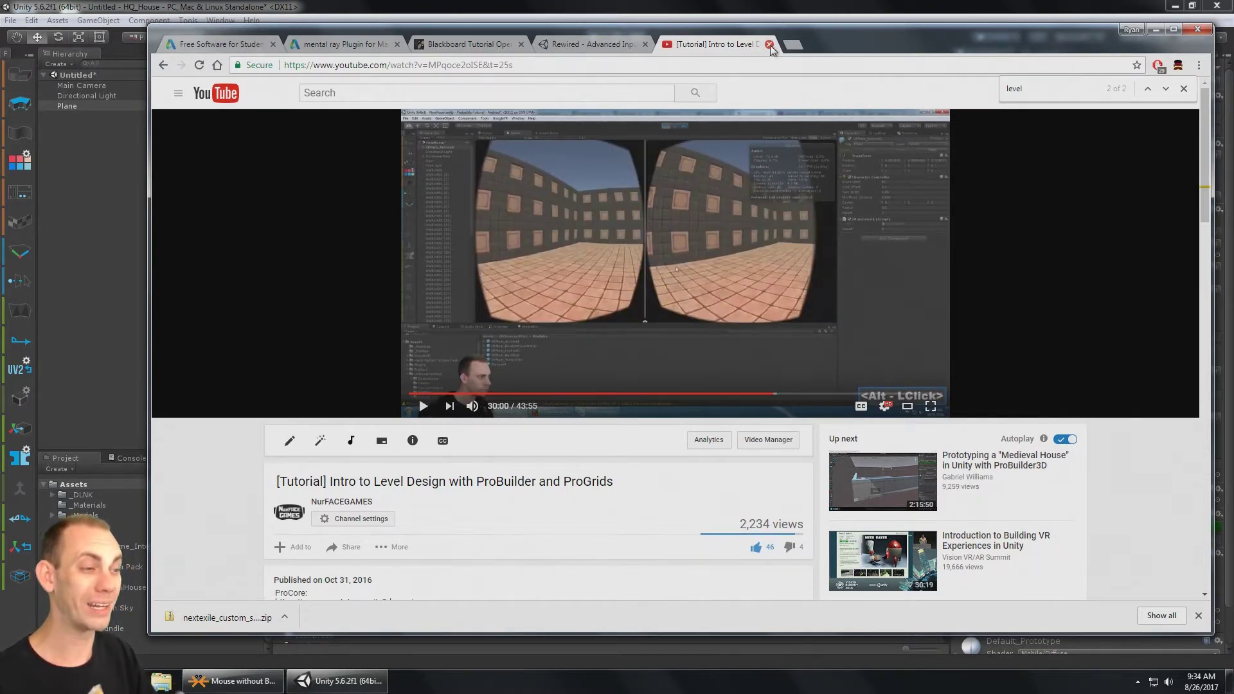
pyautogui.click(769, 44)
pyautogui.click(199, 7)
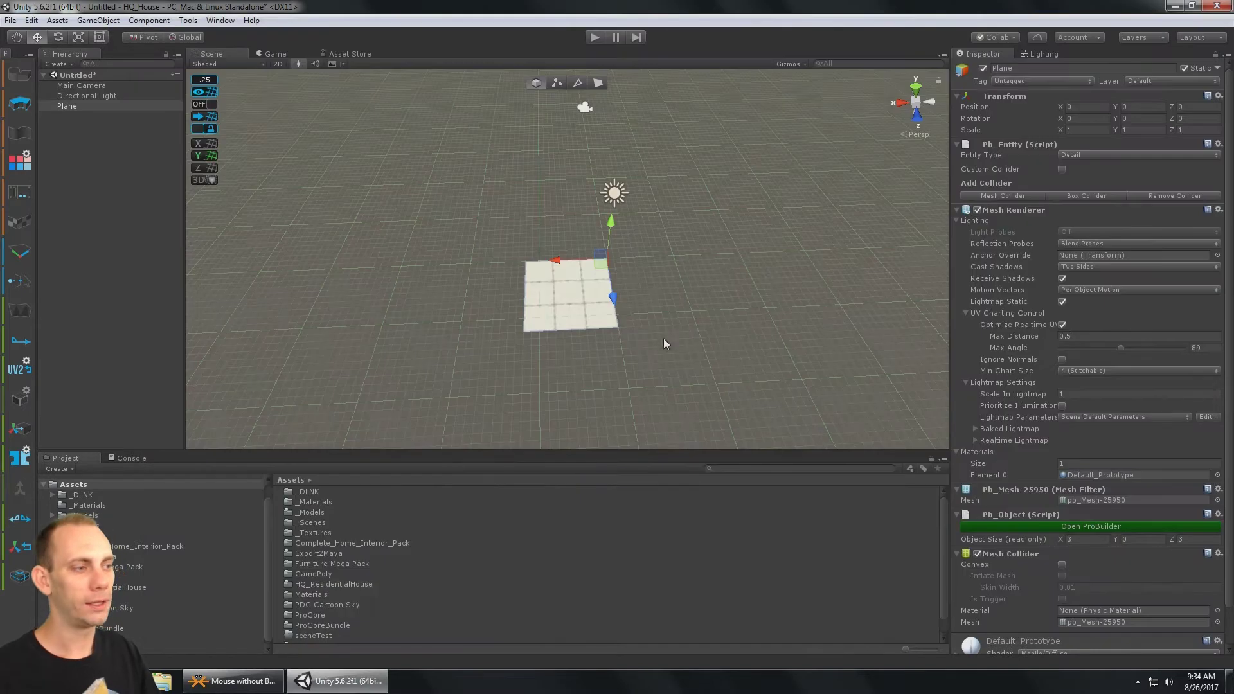
# - Apply the Floor_WoodAlternating_1k_d2 material from the _Materials folder to the plane
pyautogui.keyDown('alt'); pyautogui.moveTo(653, 210); pyautogui.dragTo(649, 247); pyautogui.keyUp('alt')
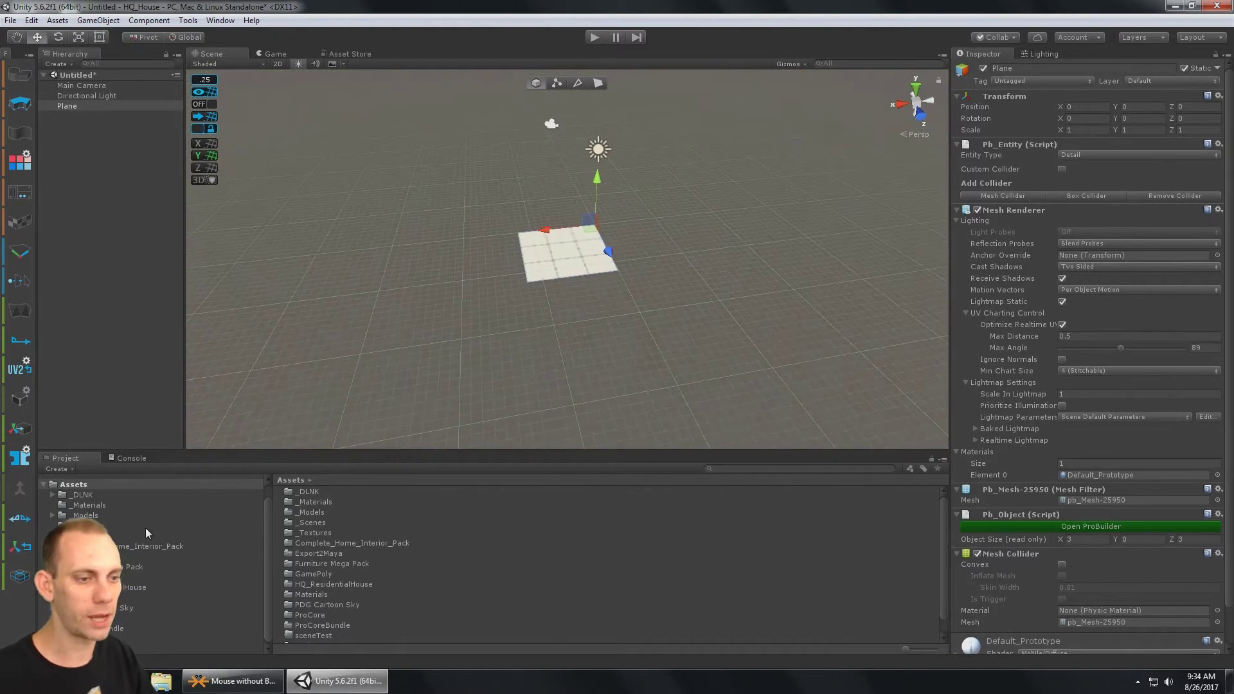
pyautogui.click(126, 503)
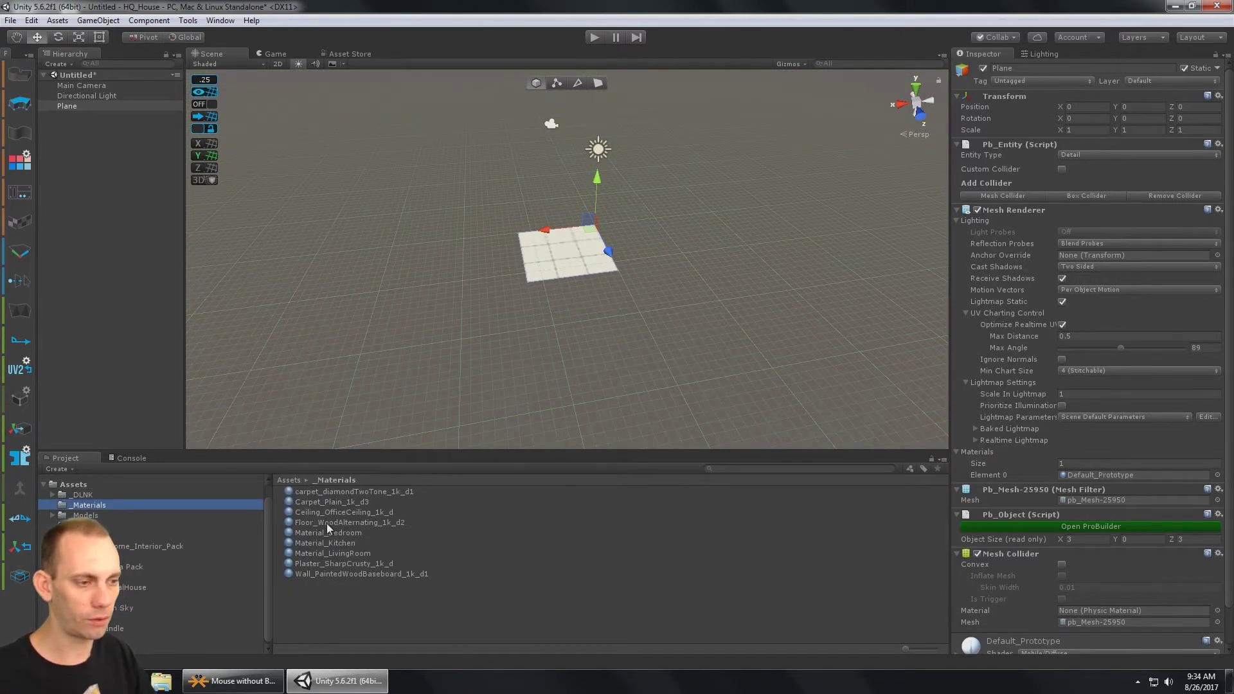
pyautogui.moveTo(323, 523); pyautogui.dragTo(620, 322)
pyautogui.scroll(4, 600, 303)
pyautogui.scroll(5, 601, 304)
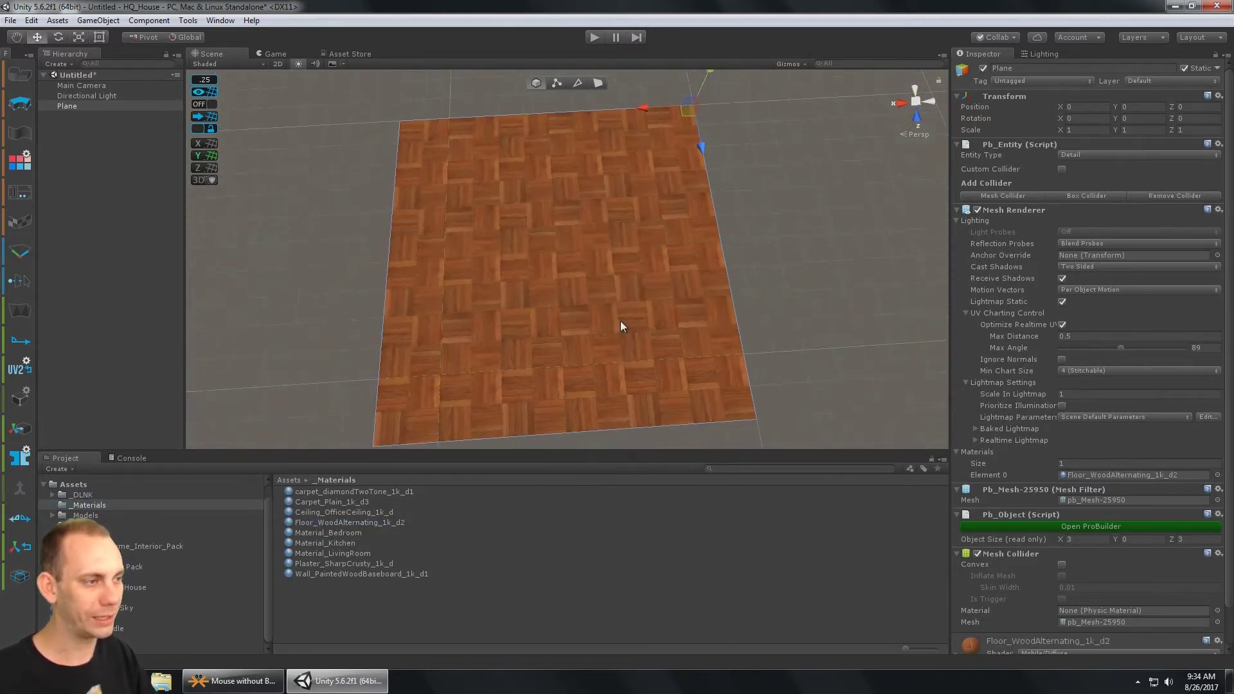
pyautogui.scroll(-4, 620, 322)
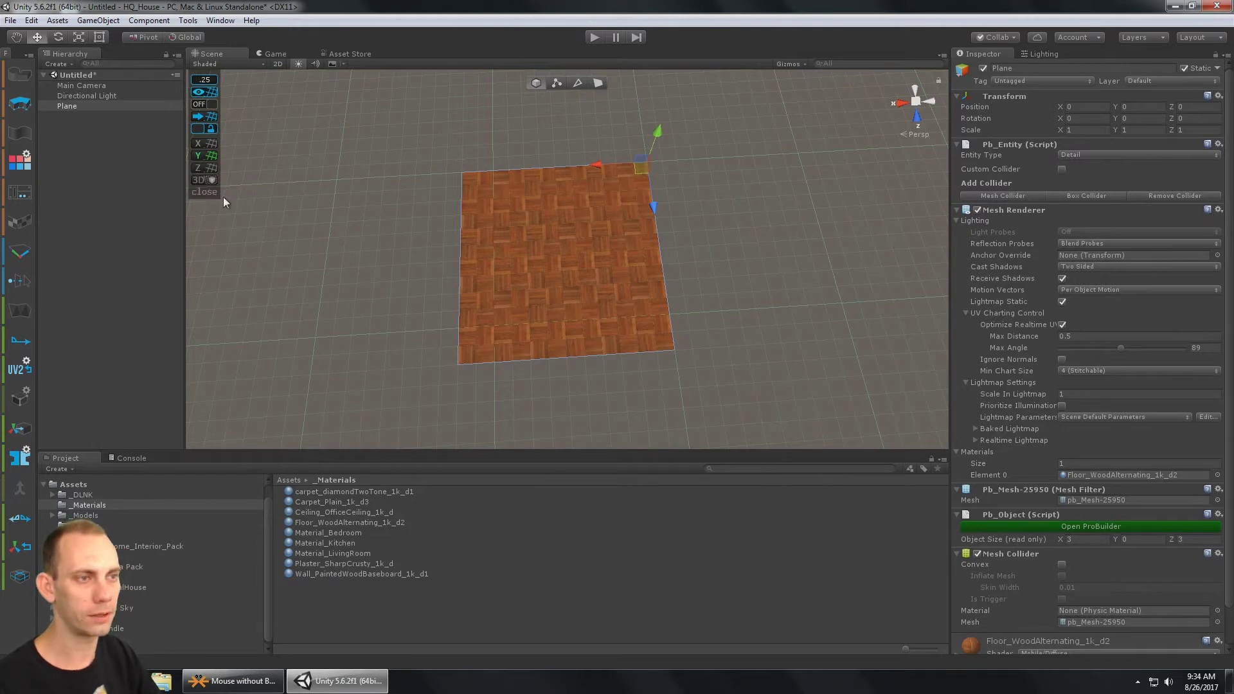
# - Select the plane's face in face mode and open it in the UV Editor
pyautogui.click(597, 83)
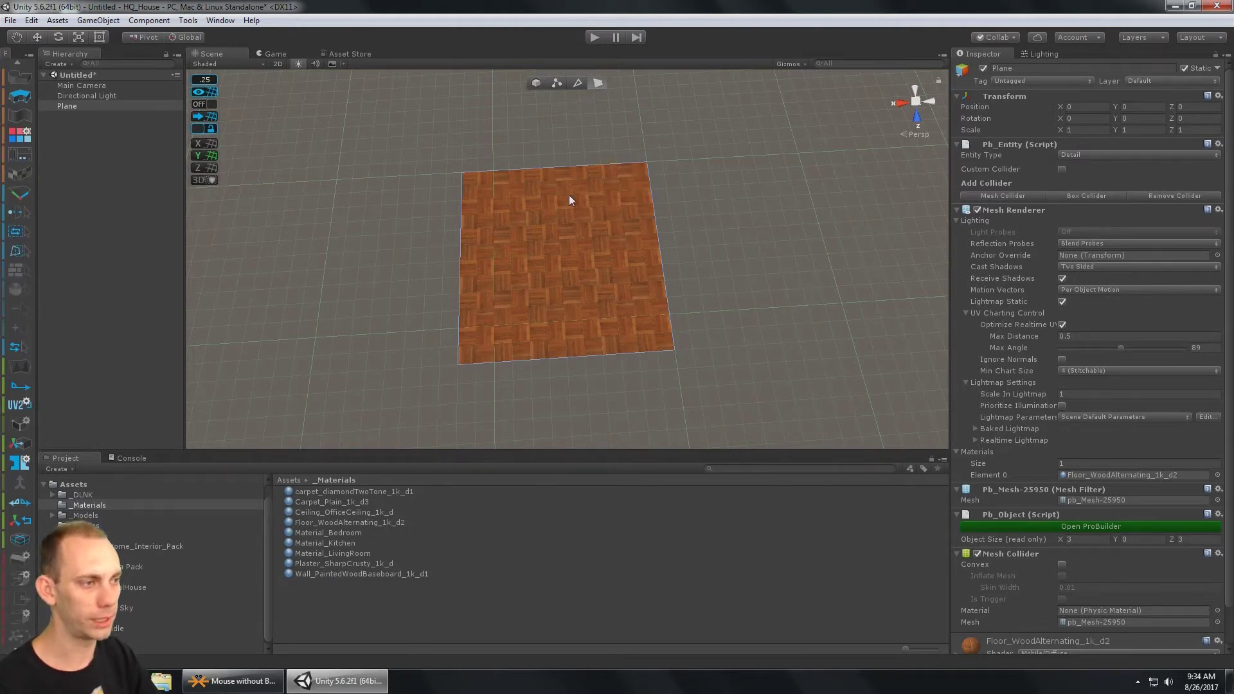
pyautogui.click(548, 251)
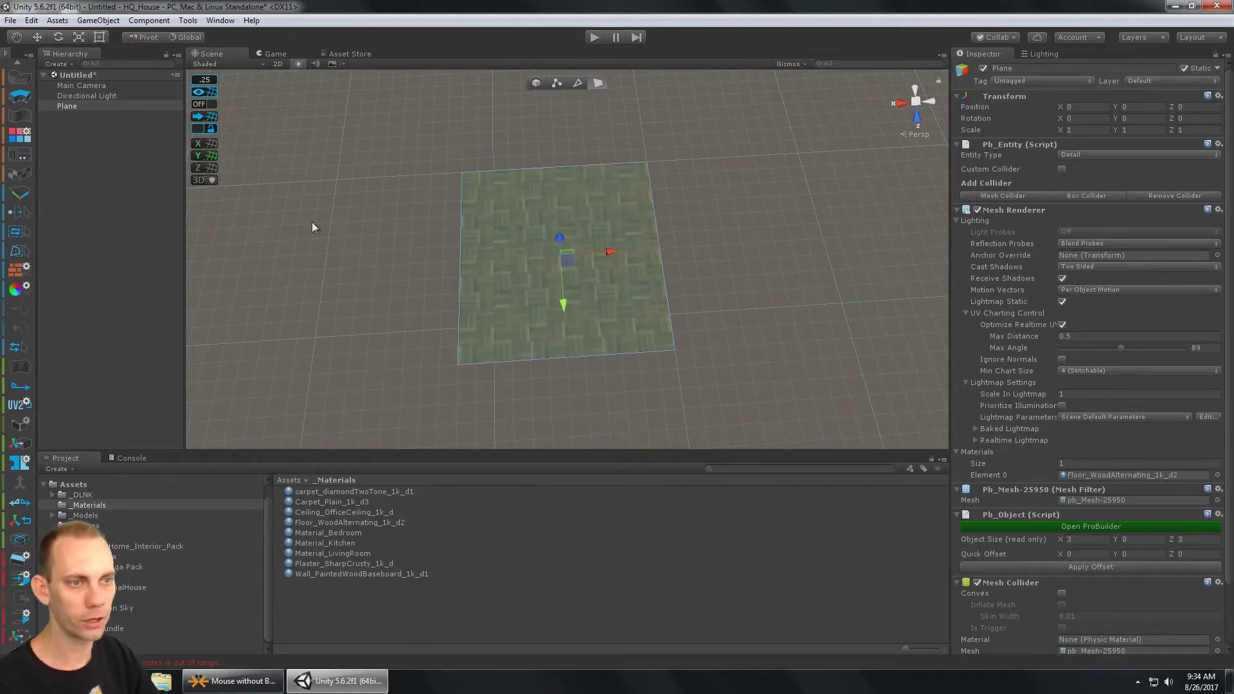
pyautogui.click(19, 177)
pyautogui.scroll(-3, 886, 254)
pyautogui.scroll(1, 897, 266)
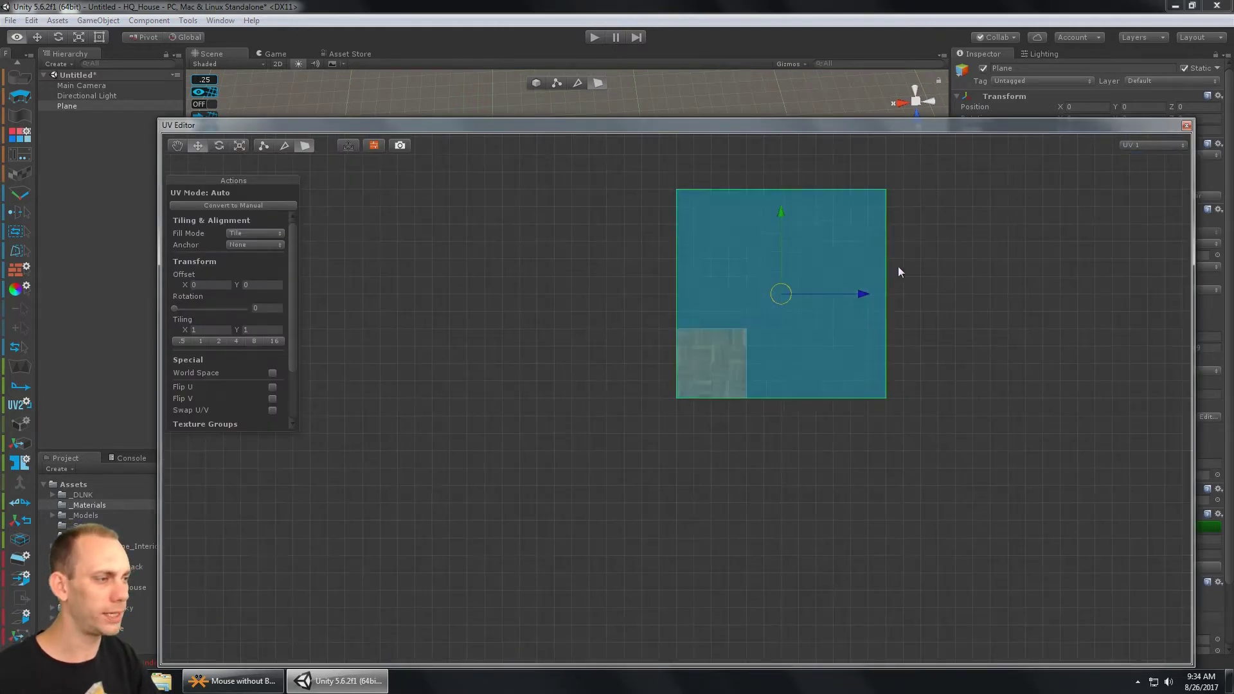
pyautogui.scroll(3, 897, 266)
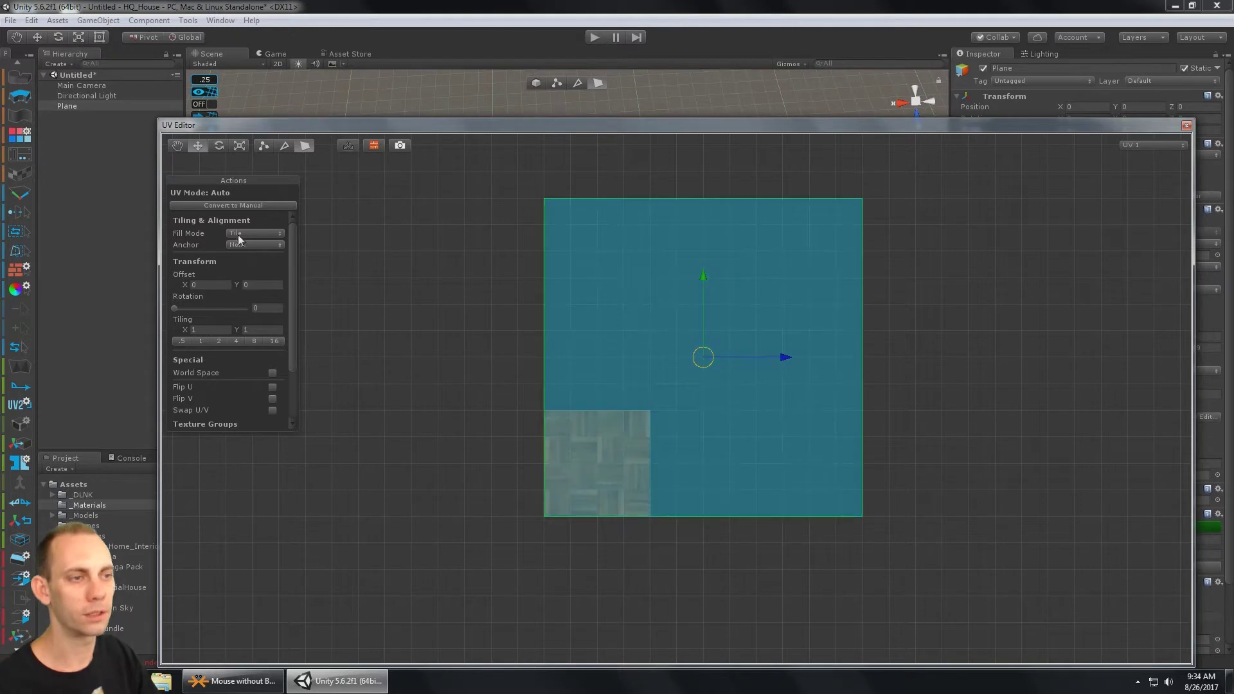
# - Convert the face's UVs to manual, fit them to one texture tile, convert them back to auto and return to object selection
pyautogui.click(248, 206)
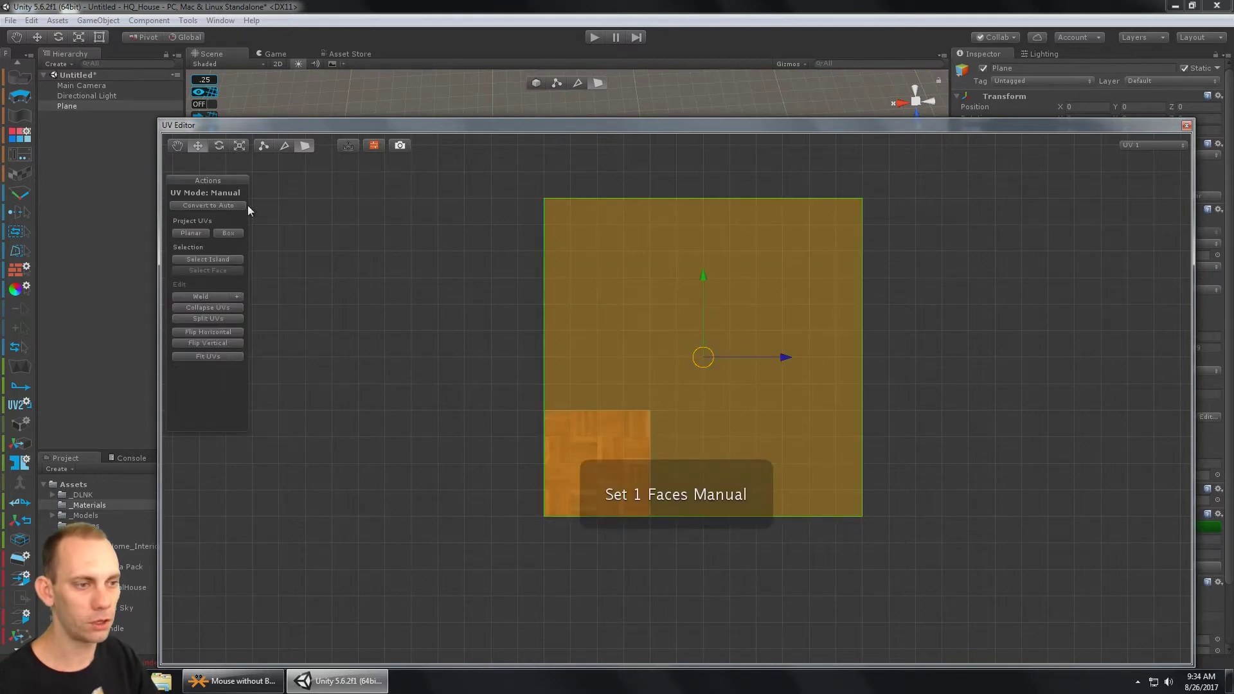
pyautogui.click(207, 356)
pyautogui.click(207, 206)
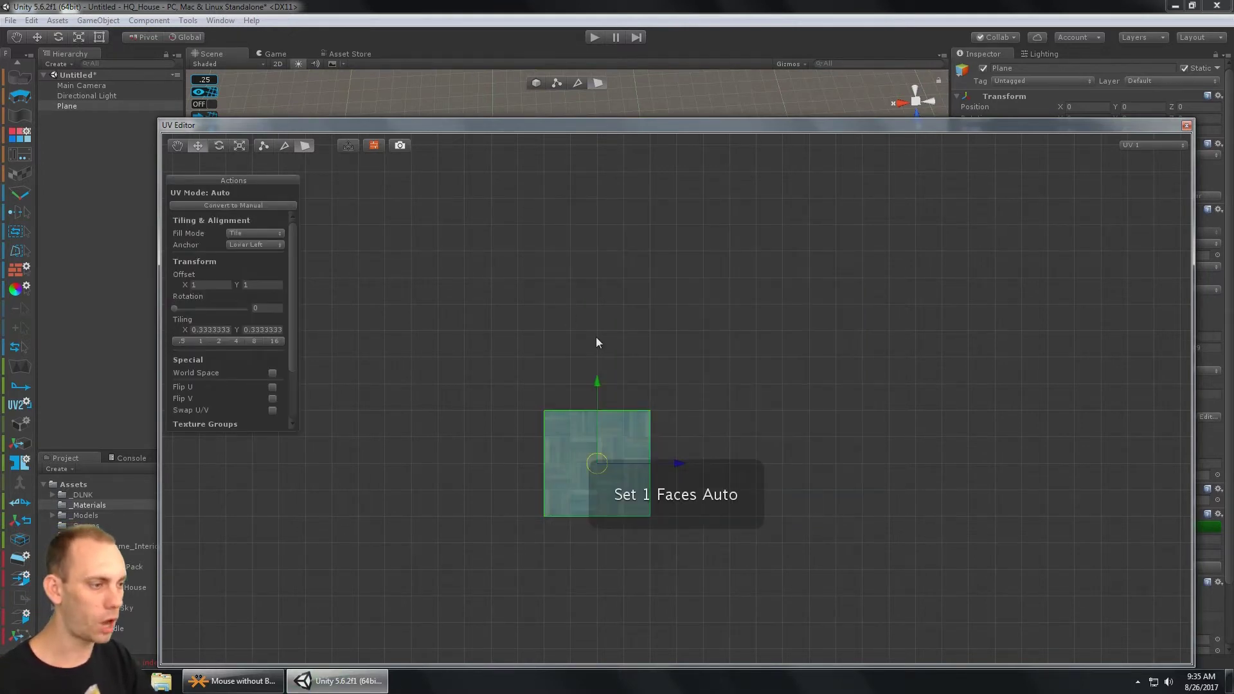
pyautogui.click(1185, 126)
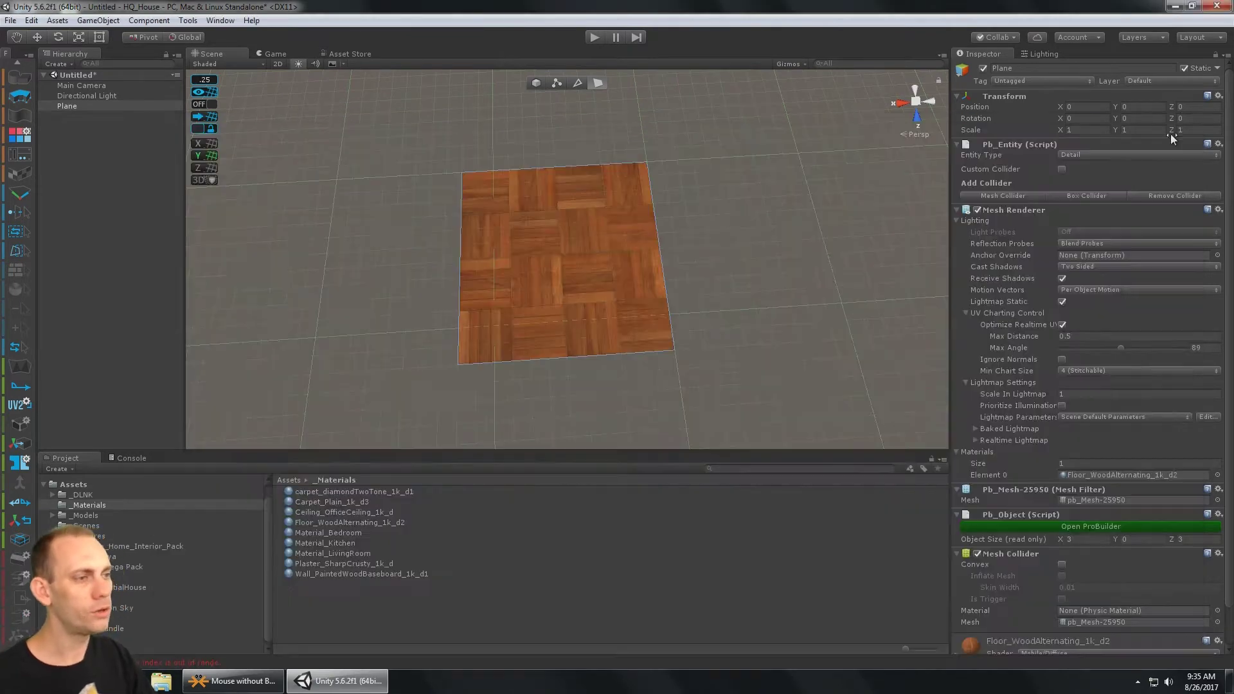
pyautogui.keyDown('alt'); pyautogui.moveTo(559, 270); pyautogui.dragTo(547, 217); pyautogui.keyUp('alt')
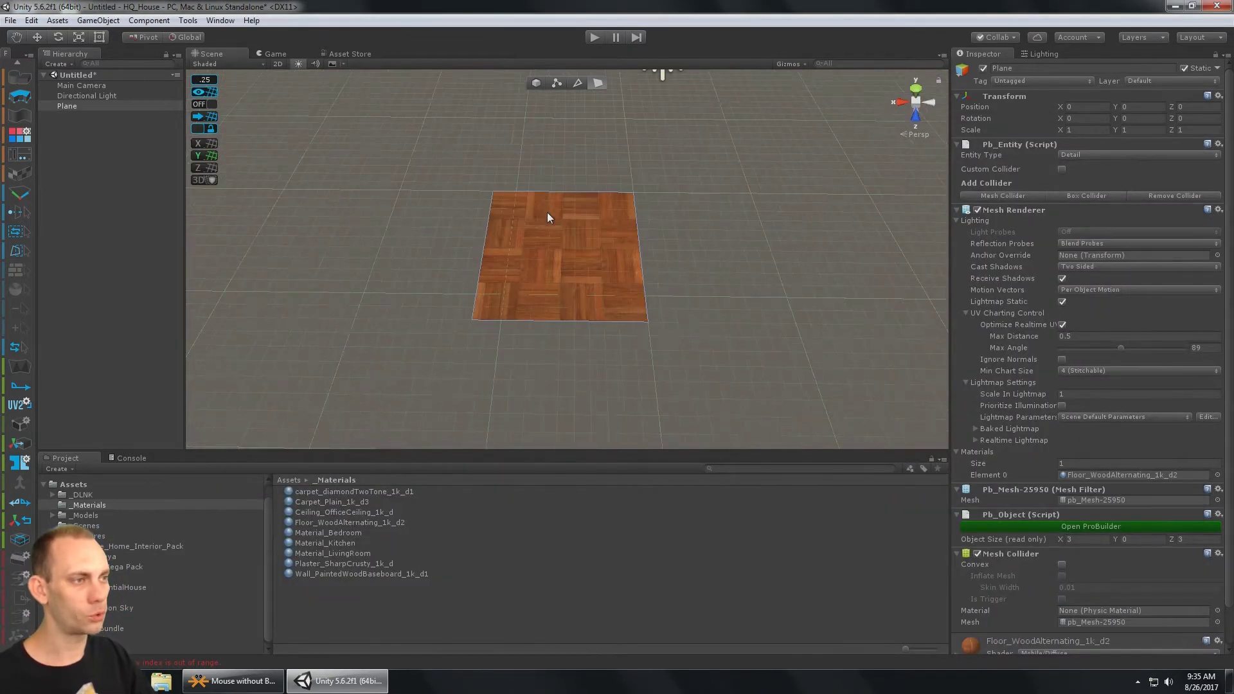
pyautogui.click(537, 83)
pyautogui.keyDown('alt'); pyautogui.moveTo(533, 305); pyautogui.dragTo(602, 267); pyautogui.keyUp('alt')
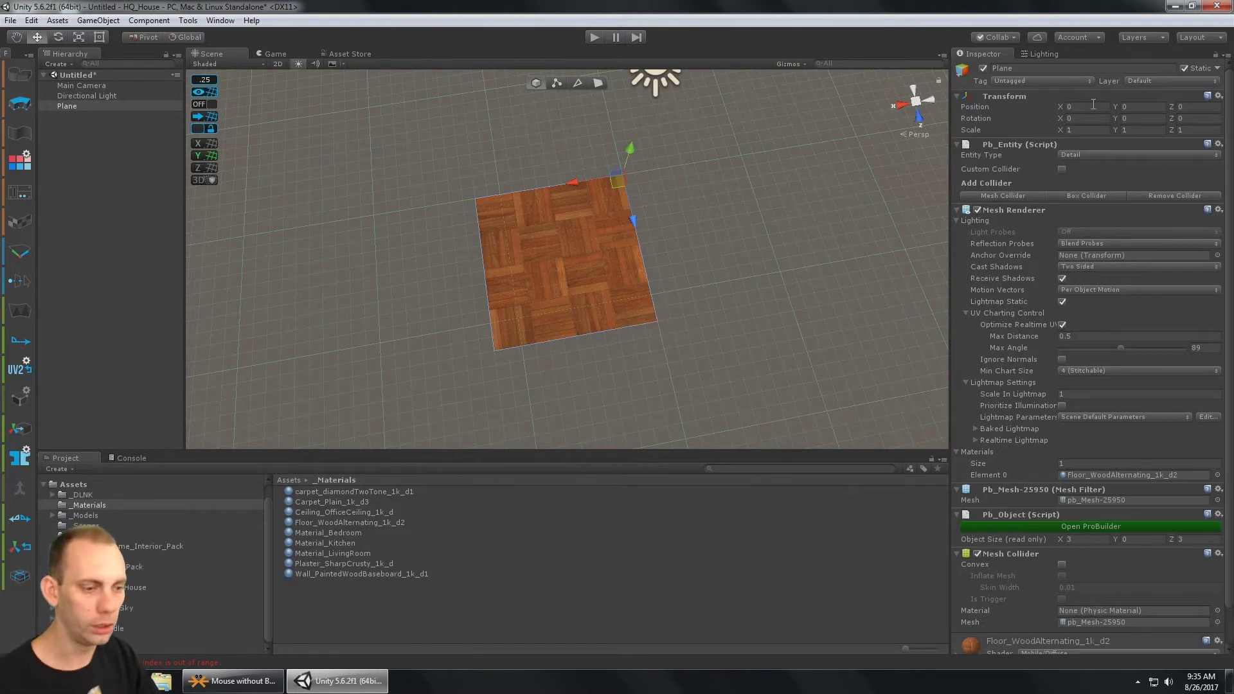
# - Open Notepad and write the note "3 x 3 Unity Units == 1024 x 1024 pixels"
pyautogui.press('super')
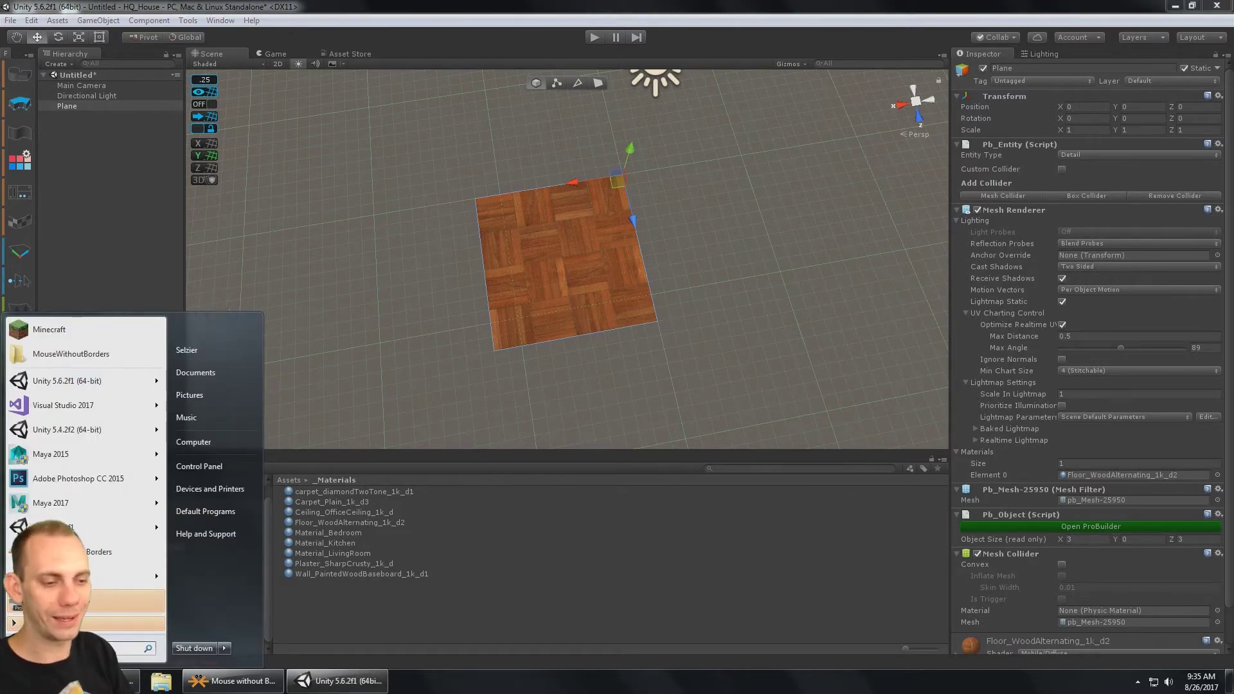
pyautogui.write('notepad')
pyautogui.press('Return')
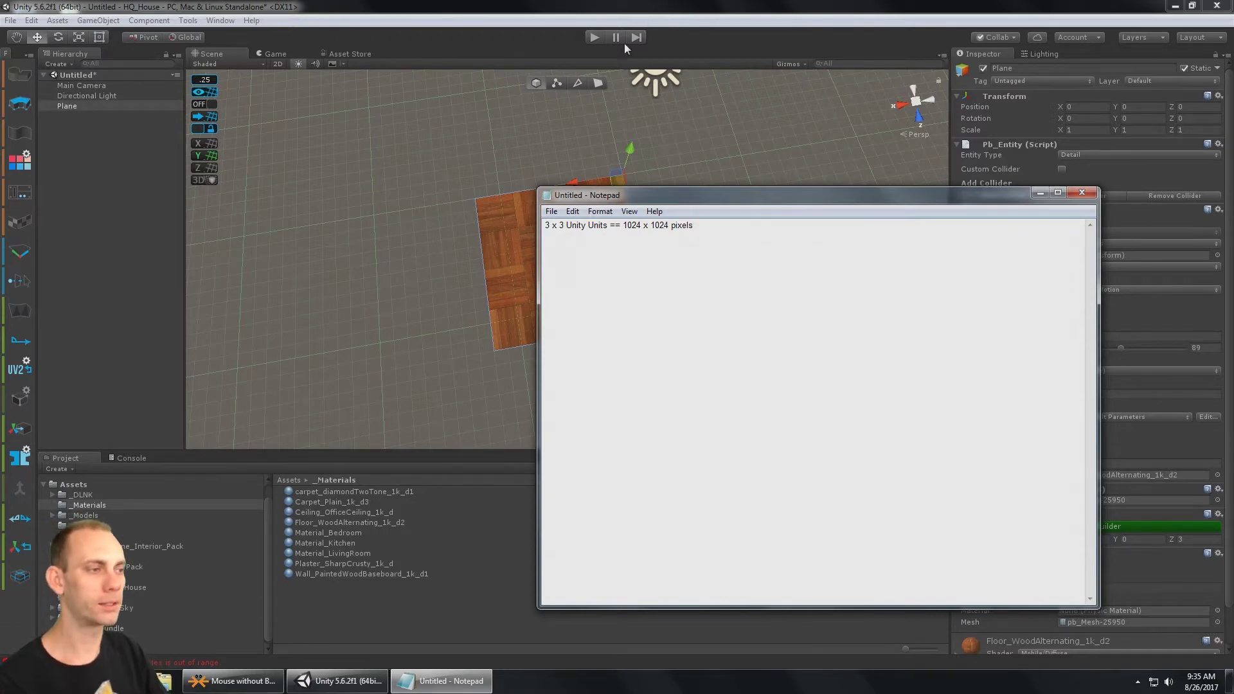
pyautogui.hotkey('ctrl', 'a')
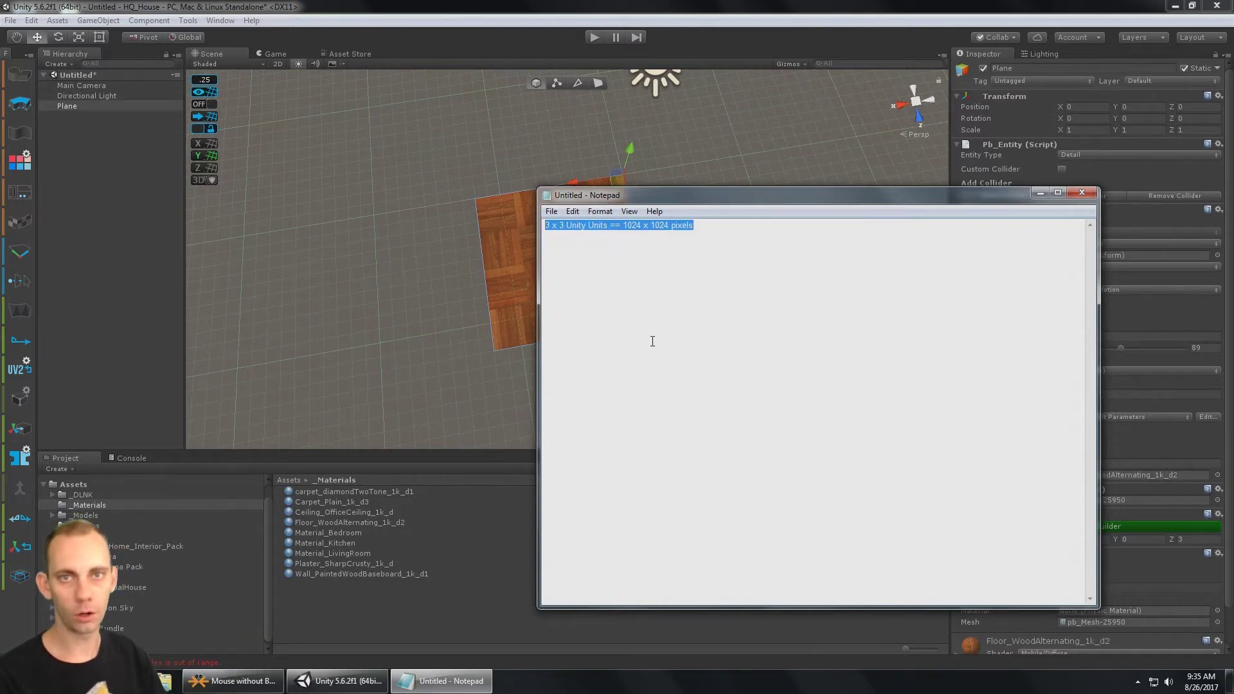
pyautogui.click(742, 278)
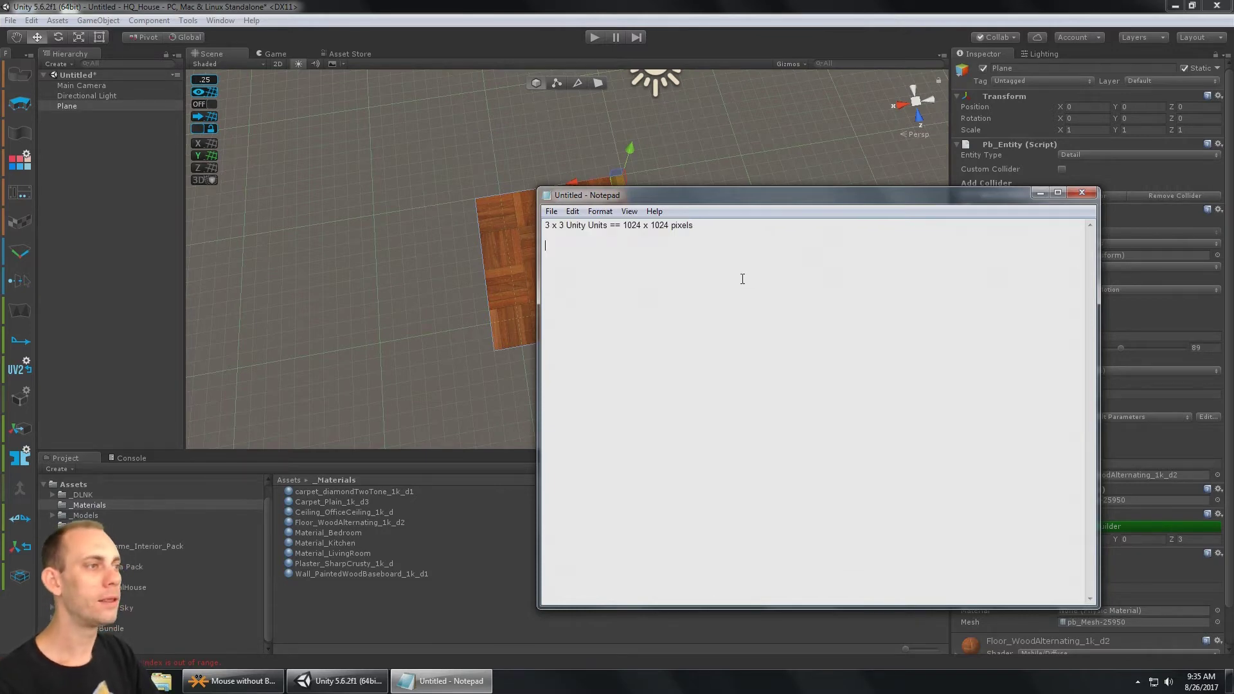
# - Switch back to Unity and rename the wood plane in the Hierarchy to Floor01
pyautogui.click(689, 12)
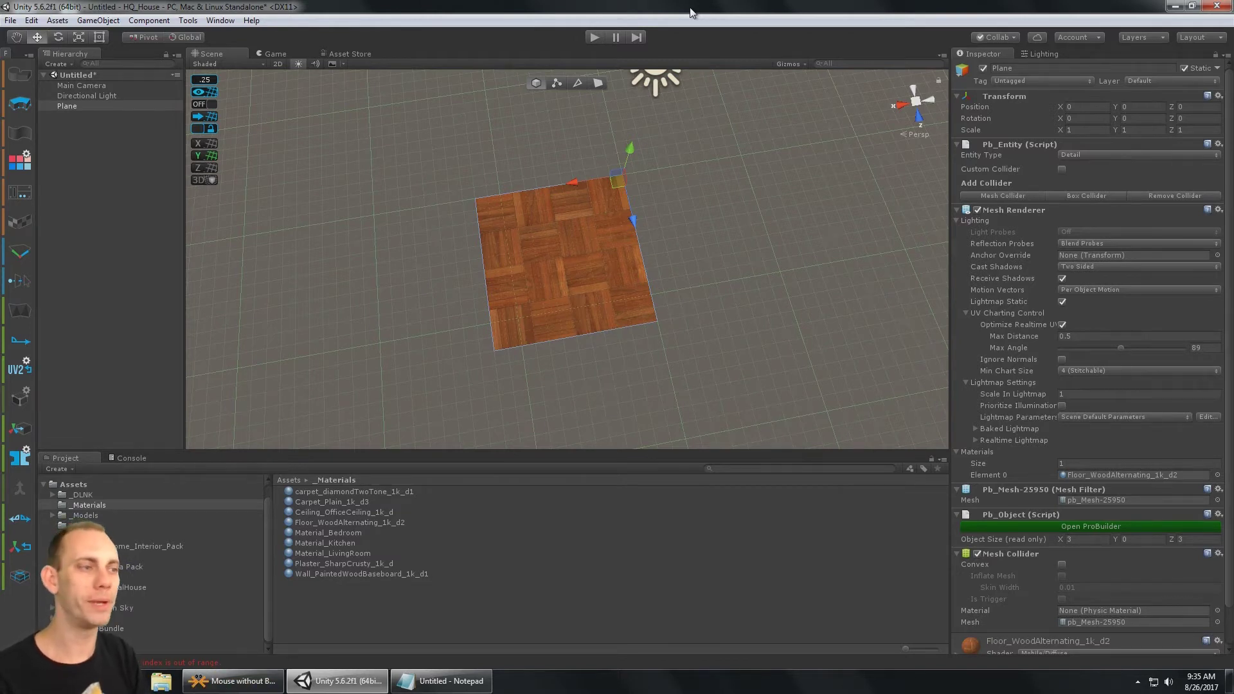
pyautogui.moveTo(758, 204); pyautogui.dragTo(688, 320, button='middle')
pyautogui.keyDown('alt'); pyautogui.moveTo(689, 320); pyautogui.dragTo(710, 141); pyautogui.keyUp('alt')
pyautogui.moveTo(711, 141); pyautogui.dragTo(721, 259, button='middle')
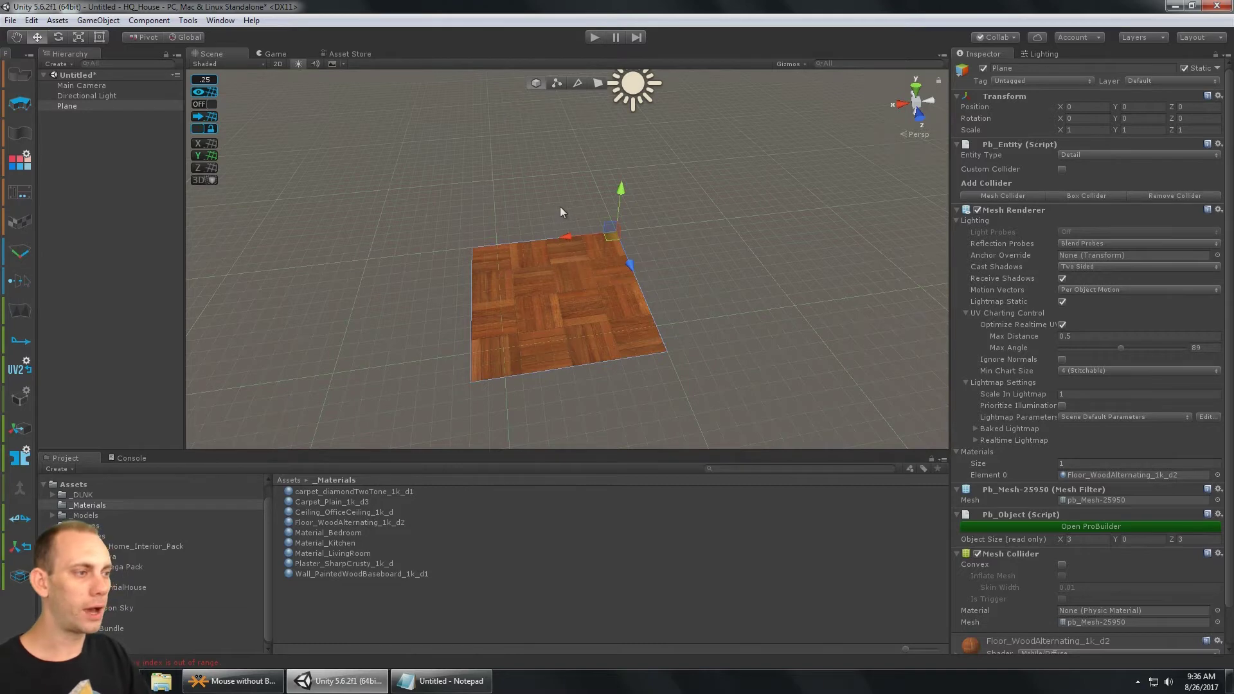
pyautogui.scroll(-5, 560, 207)
pyautogui.click(67, 107)
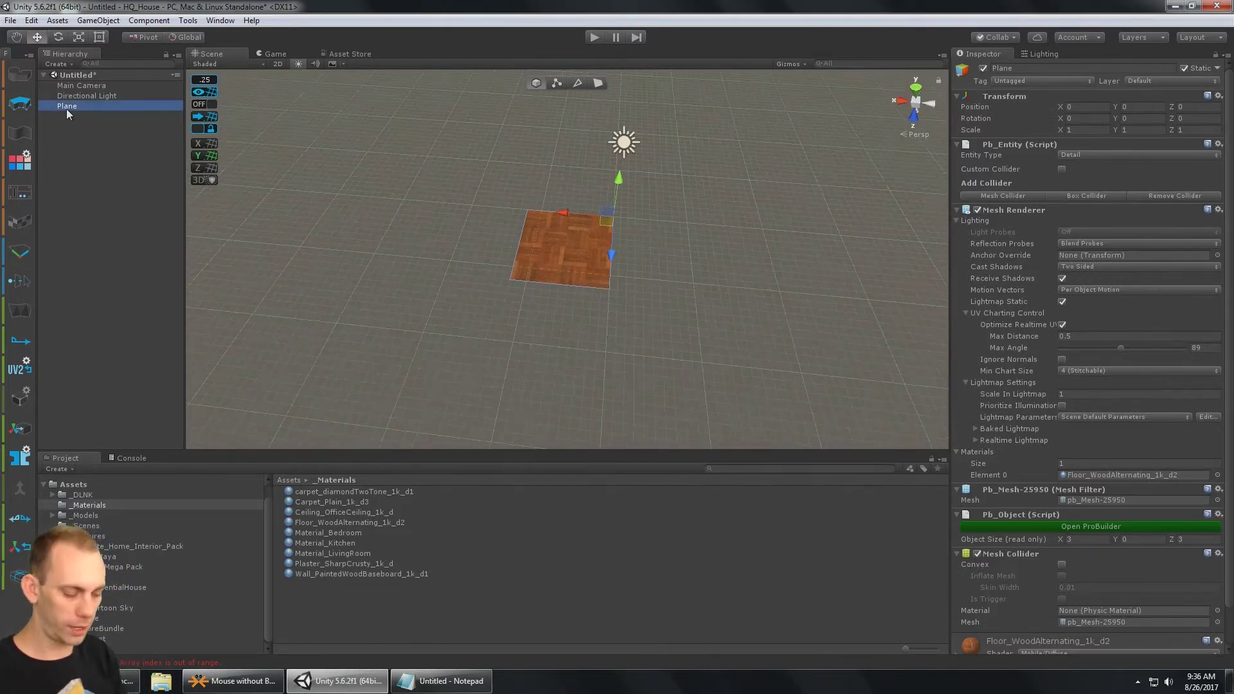
pyautogui.click(67, 107)
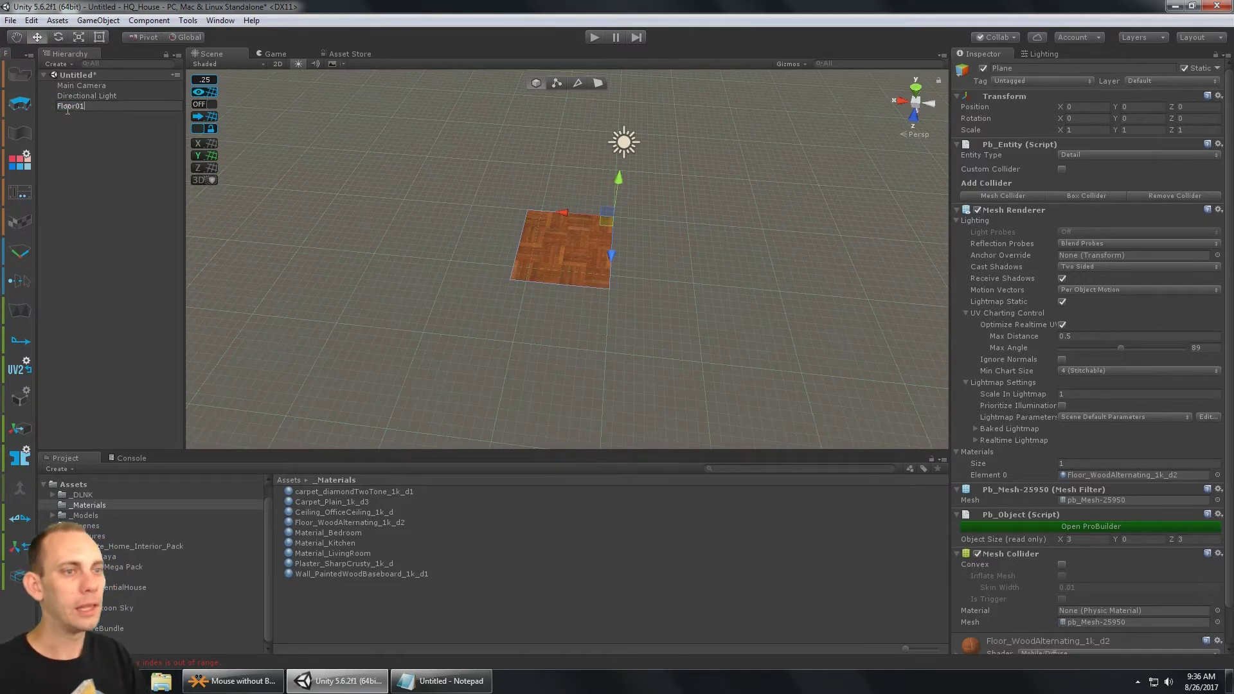
pyautogui.write('Floor01')
pyautogui.press('Return')
# - Duplicate Floor01, try sliding the copy along the Z axis, and undo that move
pyautogui.keyDown('alt'); pyautogui.moveTo(546, 225); pyautogui.dragTo(730, 264); pyautogui.keyUp('alt')
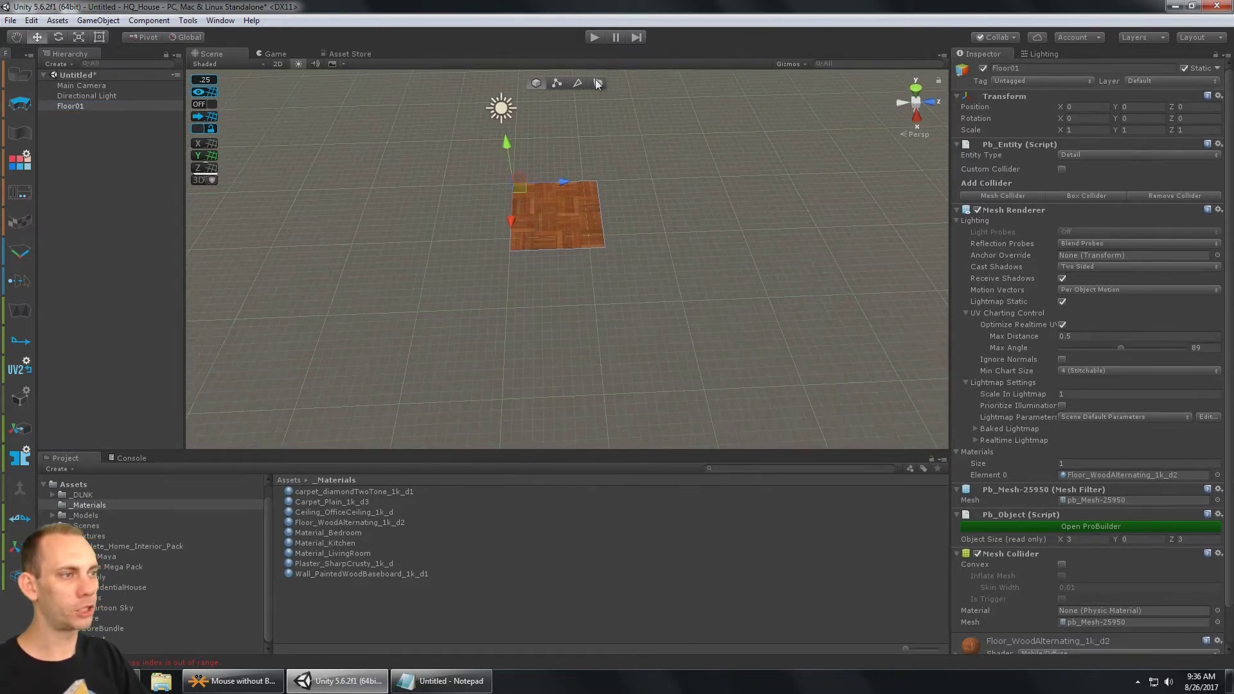
pyautogui.keyDown('alt'); pyautogui.moveTo(703, 154); pyautogui.dragTo(650, 199); pyautogui.keyUp('alt')
pyautogui.hotkey('ctrl', 'd')
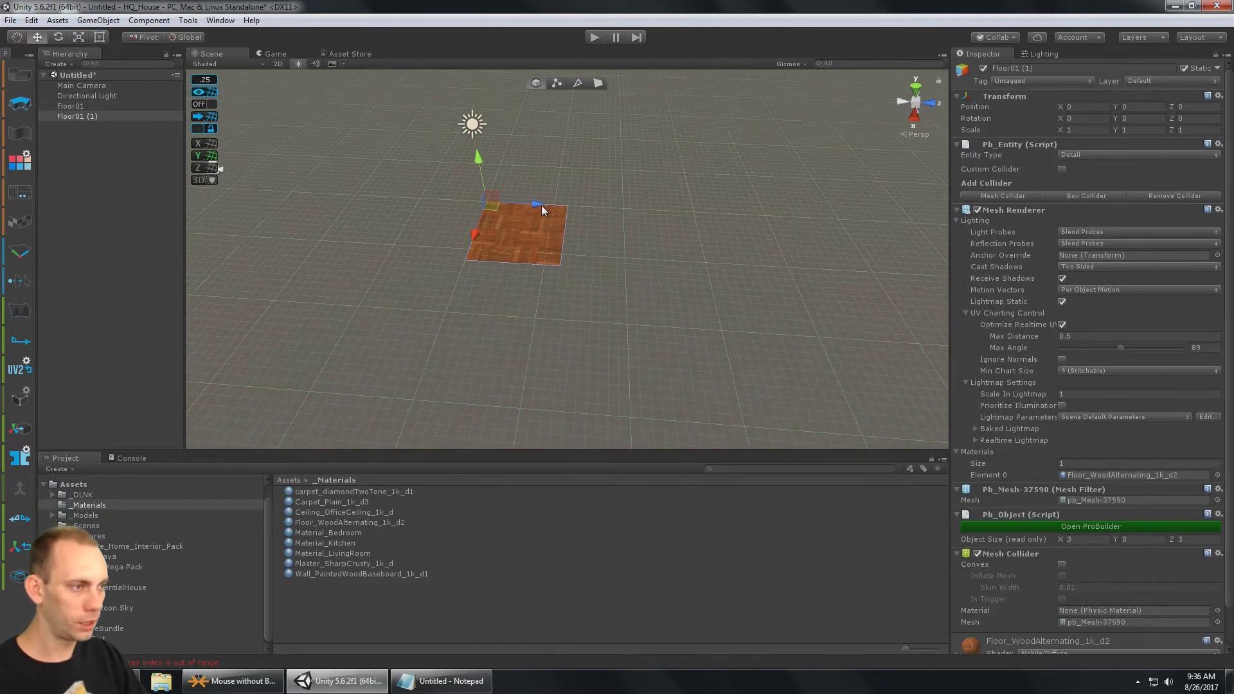
pyautogui.moveTo(541, 205); pyautogui.dragTo(622, 207)
pyautogui.hotkey('ctrl', 'z')
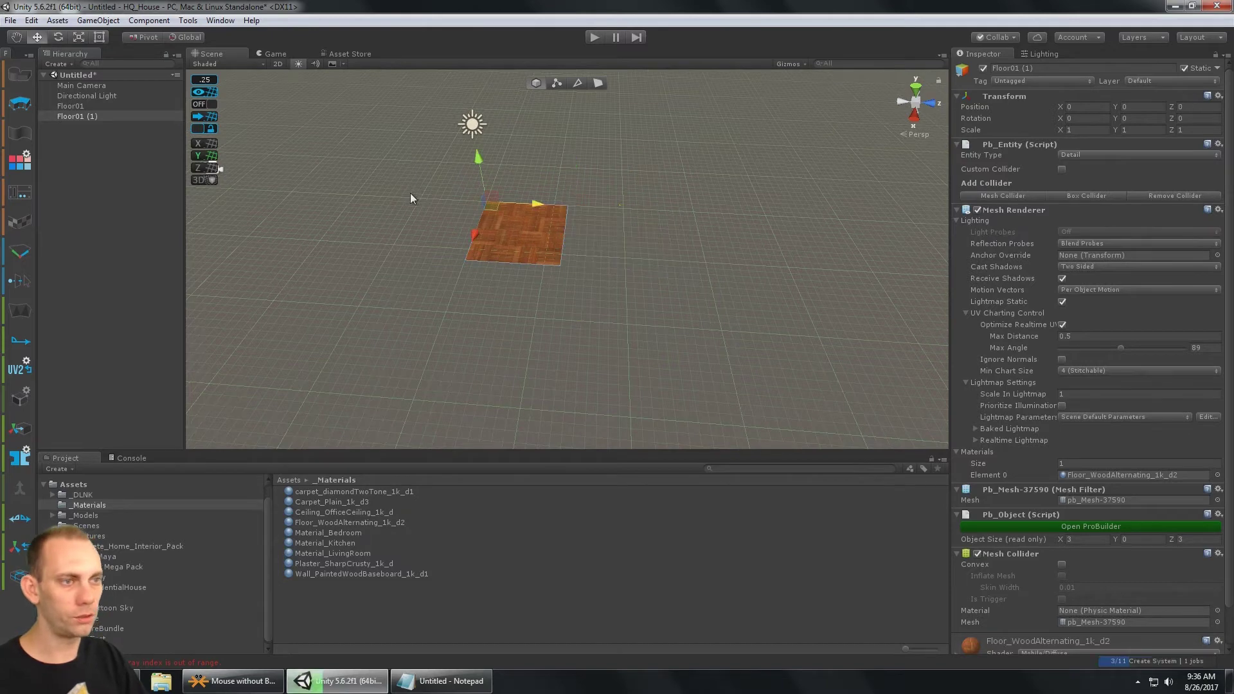
# - Turn on grid snapping and place three copies of Floor01 along the Z axis to form a row of four tiles
pyautogui.click(205, 102)
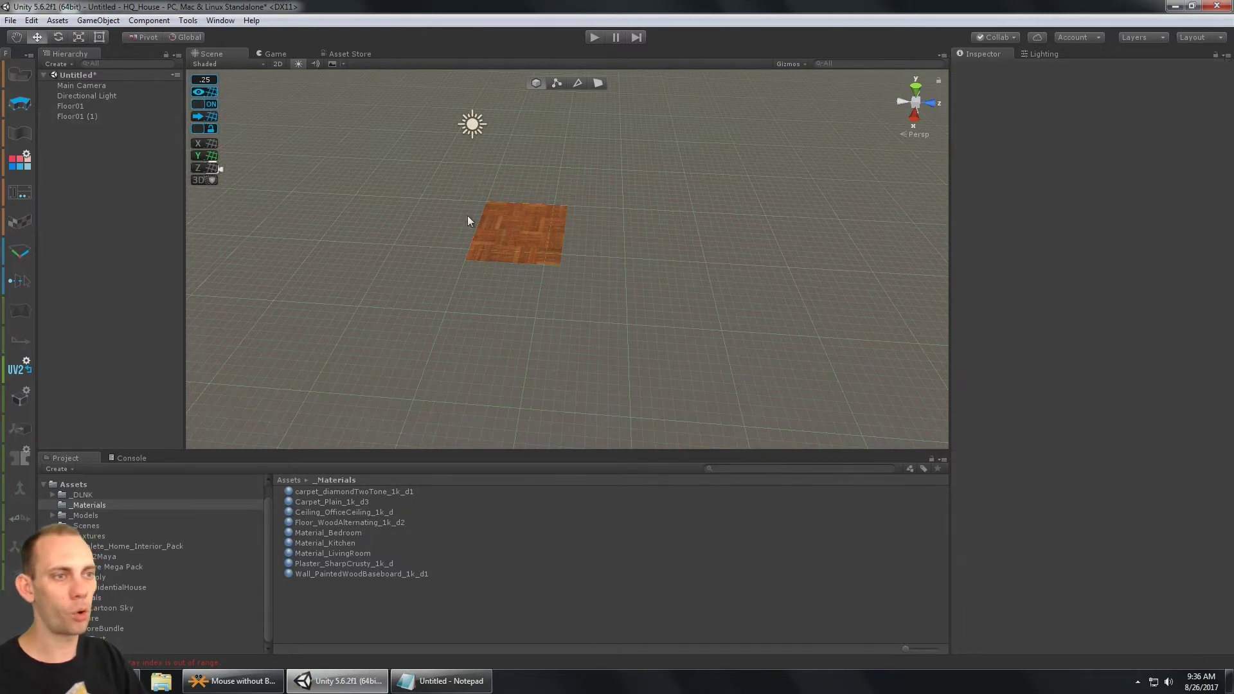
pyautogui.click(105, 116)
pyautogui.moveTo(537, 204); pyautogui.dragTo(797, 218)
pyautogui.hotkey('ctrl', 'd')
pyautogui.hotkey('ctrl', 'd')
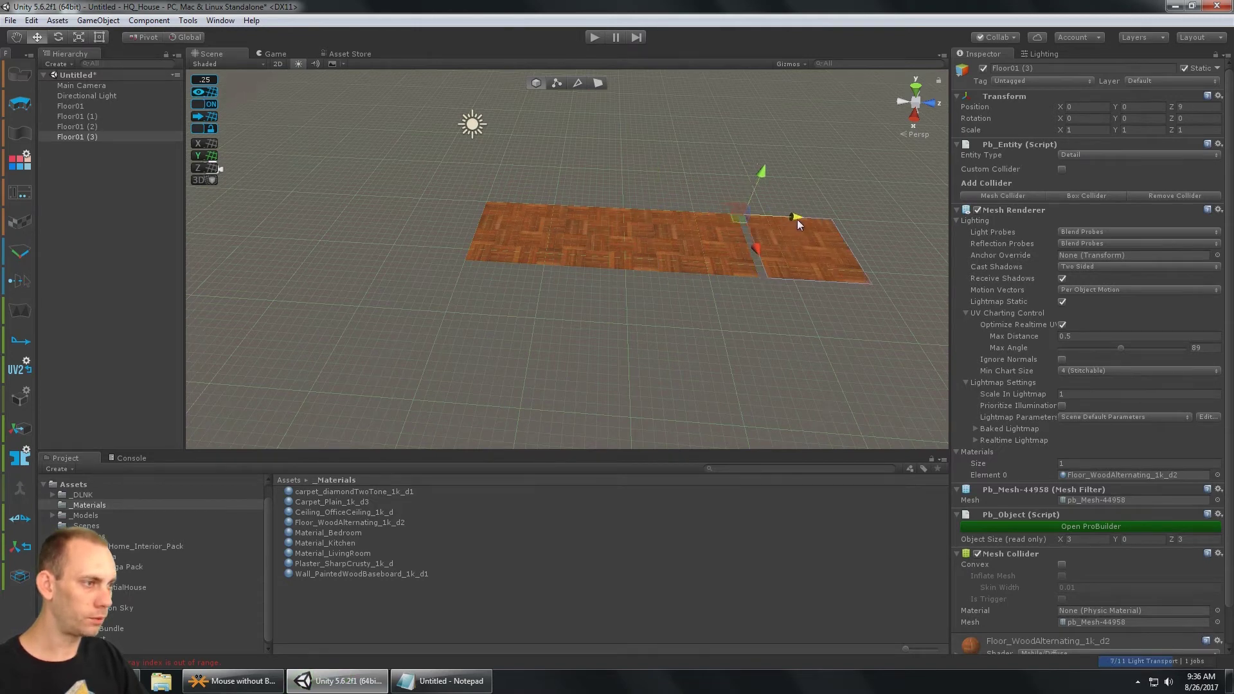
# - Adjust Floor01 (2) and Floor01 (3) along Z so the tiles in the row sit edge to edge without gaps
pyautogui.click(662, 238)
pyautogui.moveTo(703, 214); pyautogui.dragTo(707, 211)
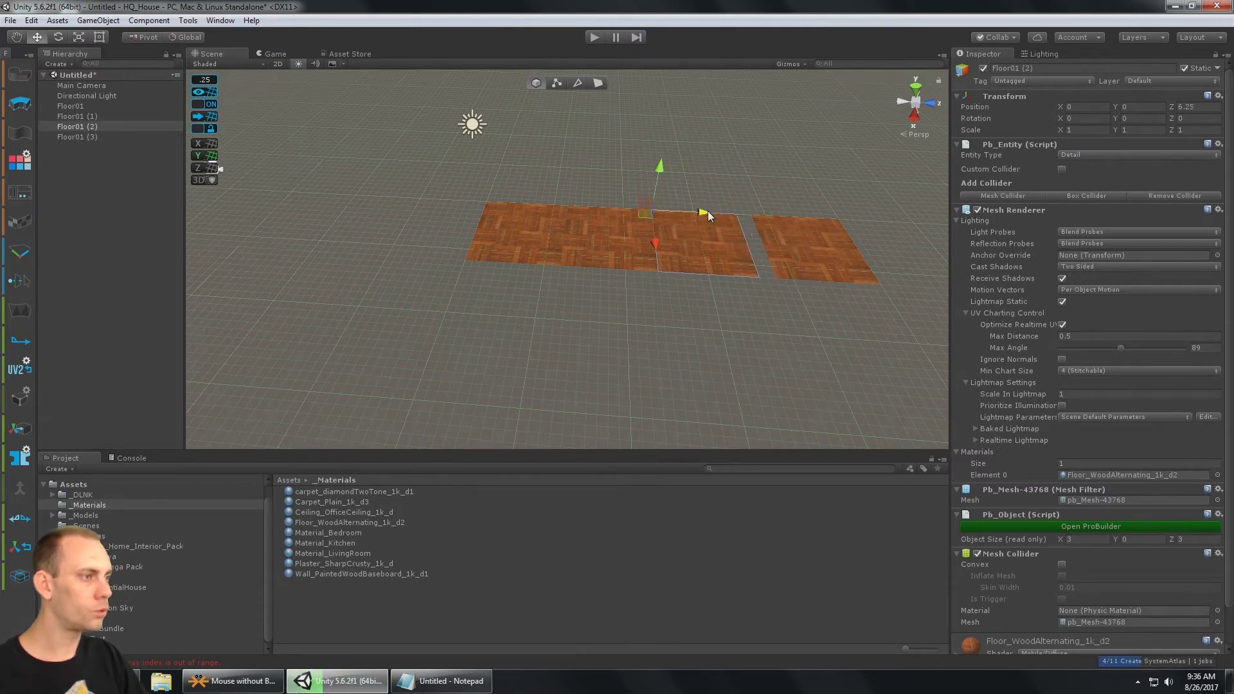
pyautogui.click(785, 230)
pyautogui.moveTo(815, 216); pyautogui.dragTo(789, 215)
# - Select the whole row of four tiles and duplicate it three times along the X axis, making a 4 x 4 floor grid
pyautogui.keyDown('shift'); pyautogui.click(103, 106); pyautogui.keyUp('shift')
pyautogui.keyDown('alt'); pyautogui.moveTo(345, 146); pyautogui.dragTo(744, 229); pyautogui.keyUp('alt')
pyautogui.hotkey('ctrl', 'd')
pyautogui.moveTo(485, 221); pyautogui.dragTo(560, 226)
pyautogui.hotkey('ctrl', 'd')
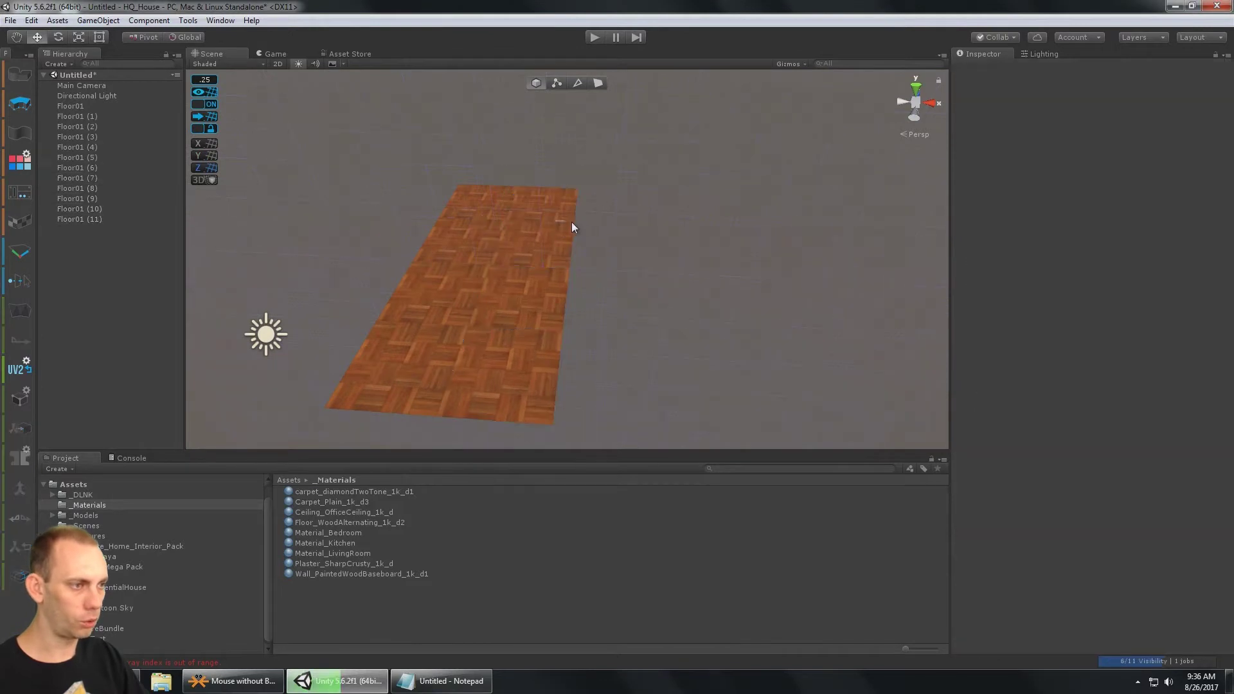
pyautogui.moveTo(579, 270); pyautogui.dragTo(619, 272)
pyautogui.hotkey('ctrl', 'd')
pyautogui.moveTo(654, 226); pyautogui.dragTo(694, 228)
# - Select all sixteen floor tiles and merge them into a single ProBuilder object
pyautogui.scroll(-2, 499, 259)
pyautogui.moveTo(392, 165); pyautogui.dragTo(832, 448)
pyautogui.keyDown('alt'); pyautogui.moveTo(768, 345); pyautogui.dragTo(458, 252); pyautogui.keyUp('alt')
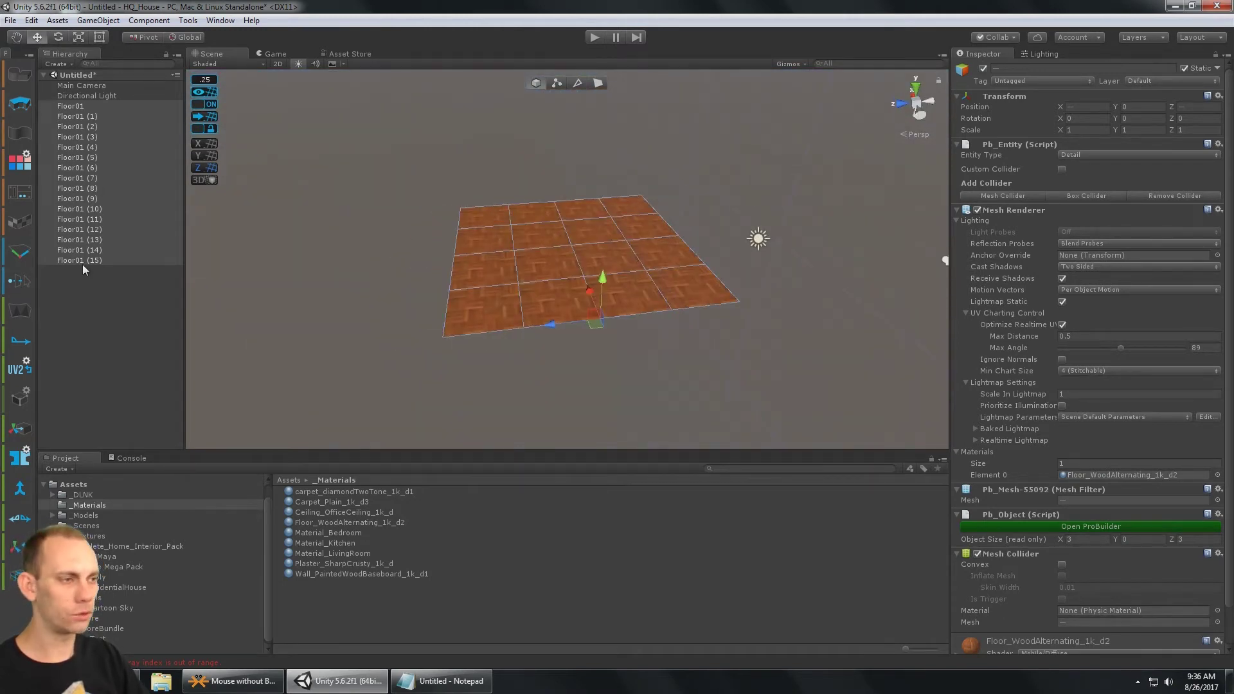
pyautogui.click(20, 491)
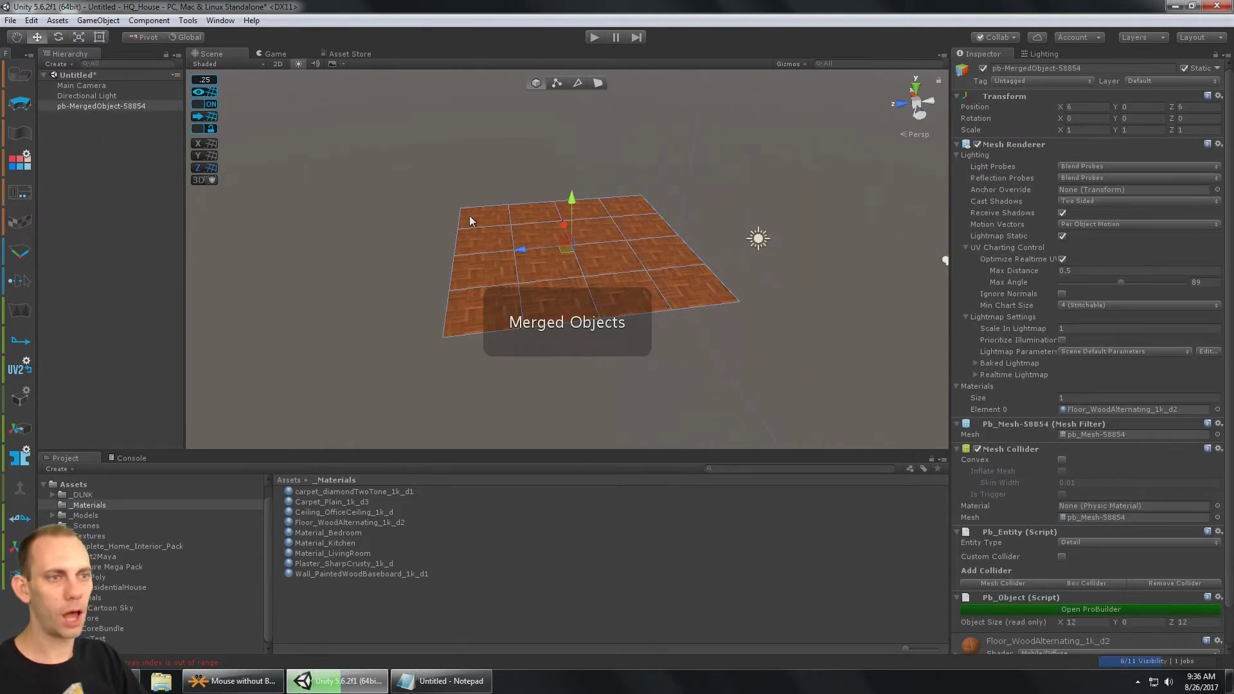
# - Rename the merged object to Floor
pyautogui.click(118, 107)
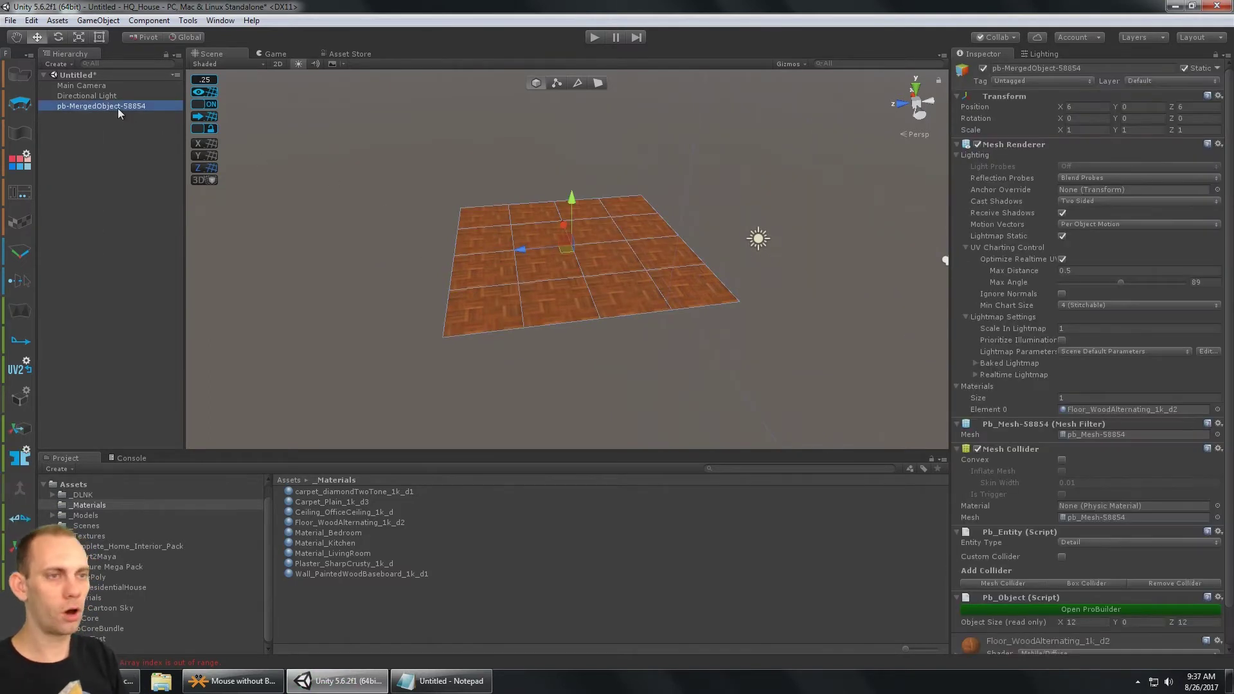
pyautogui.click(117, 106)
pyautogui.write('Floor')
pyautogui.press('Return')
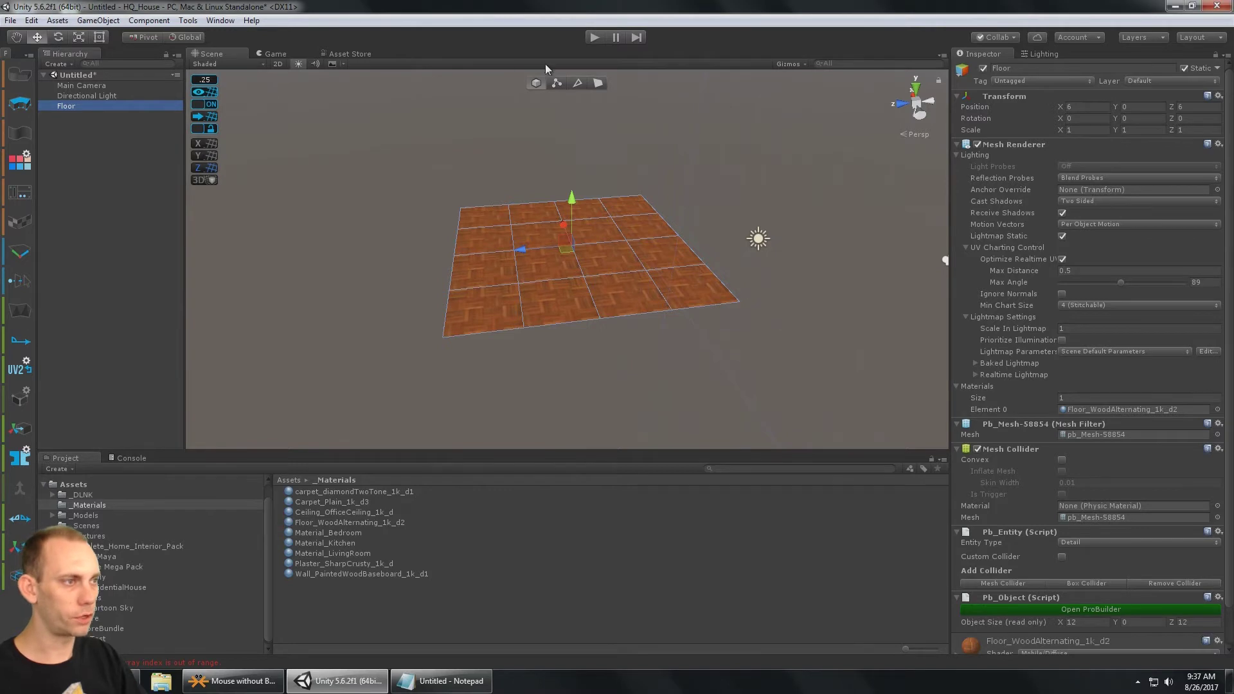
# - Weld the Floor's vertices in vertex mode and return to object selection
pyautogui.click(557, 82)
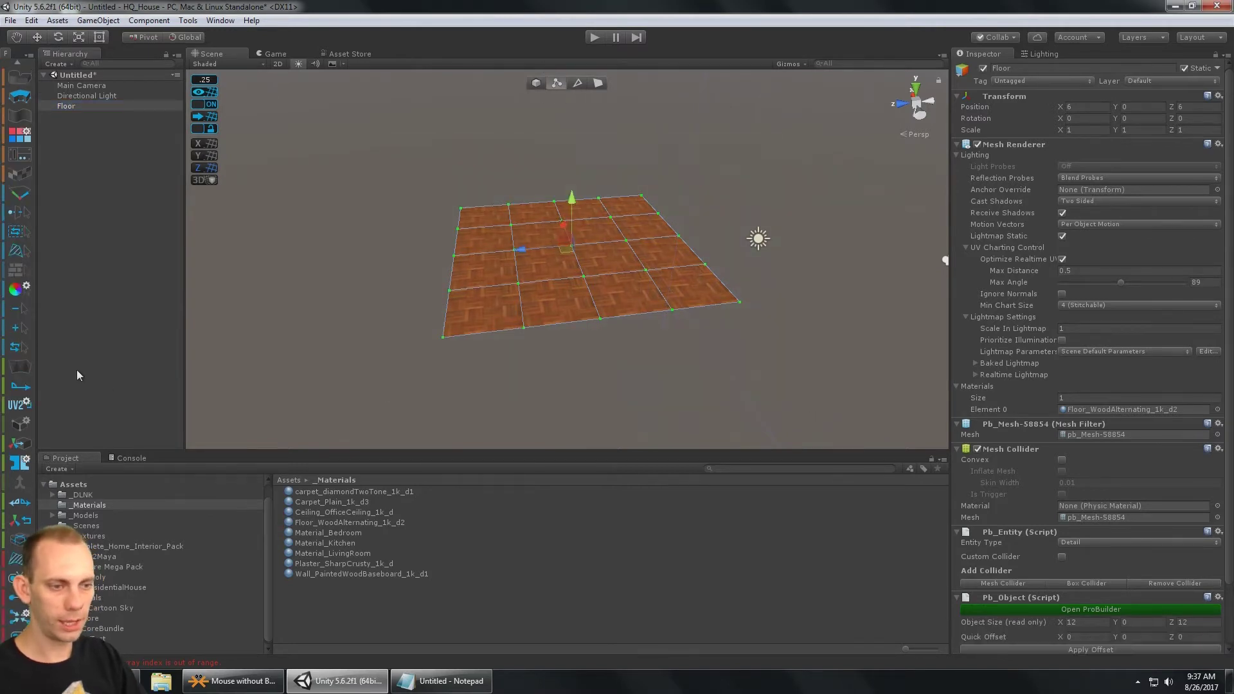
pyautogui.scroll(-1, 19, 579)
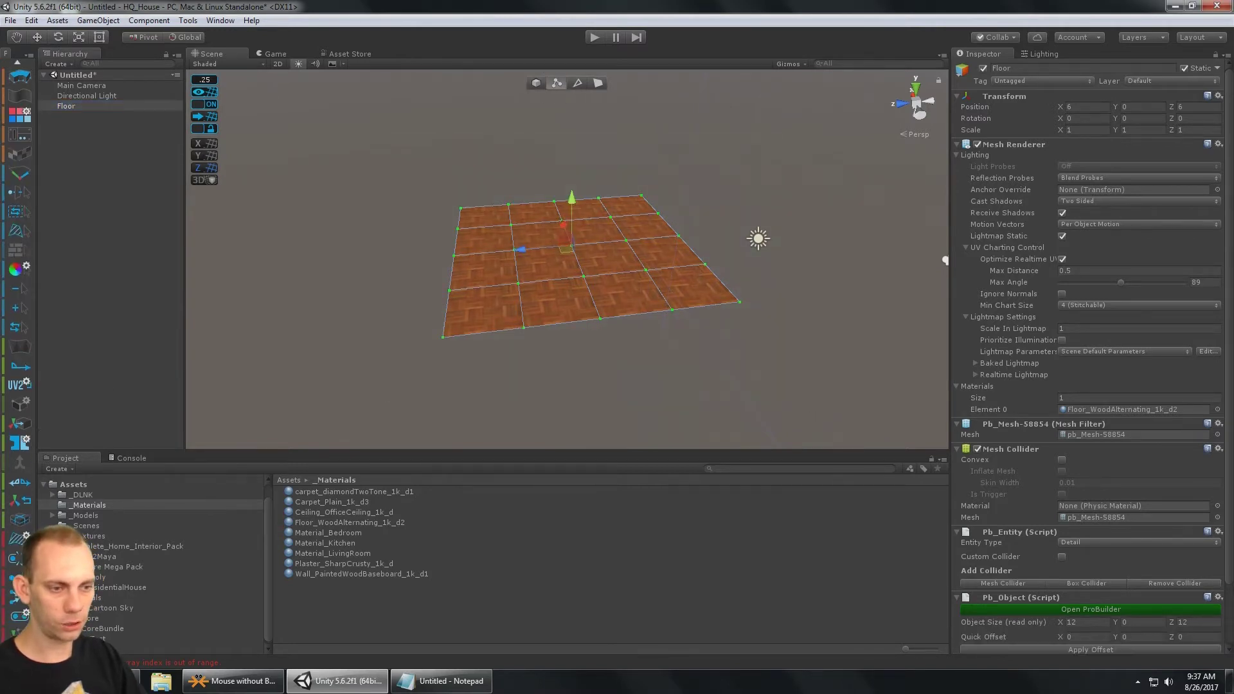
pyautogui.click(18, 618)
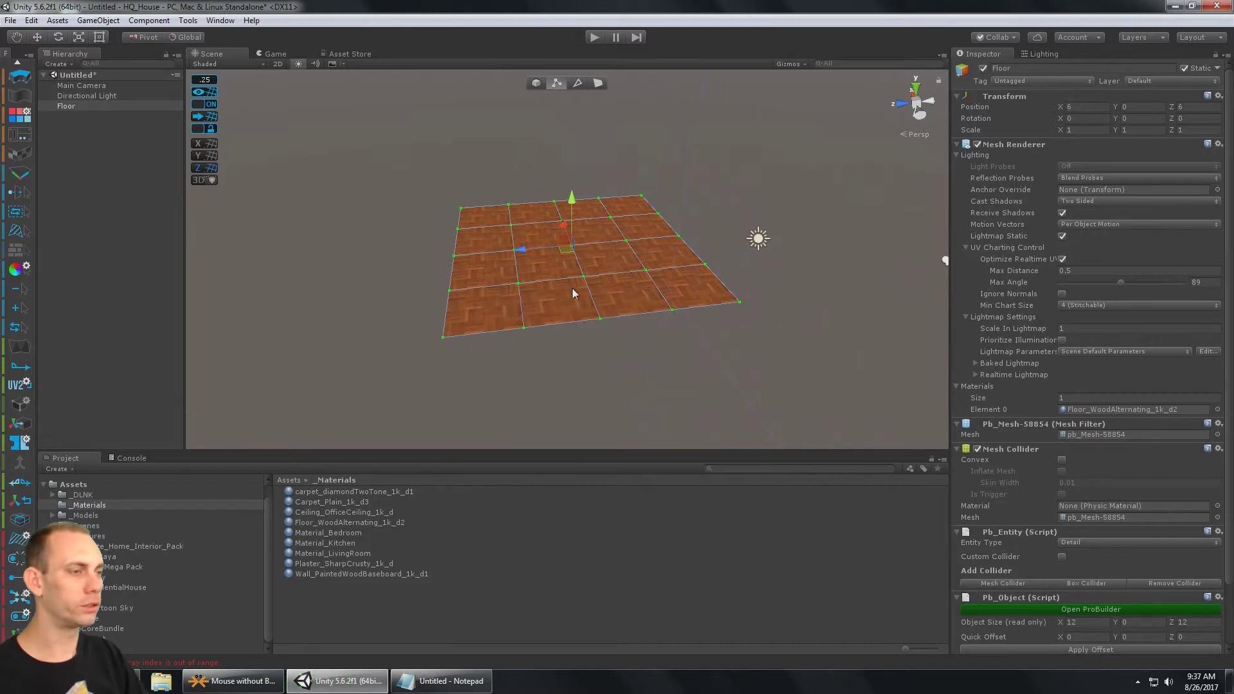
pyautogui.keyDown('alt'); pyautogui.moveTo(482, 203); pyautogui.dragTo(492, 181); pyautogui.keyUp('alt')
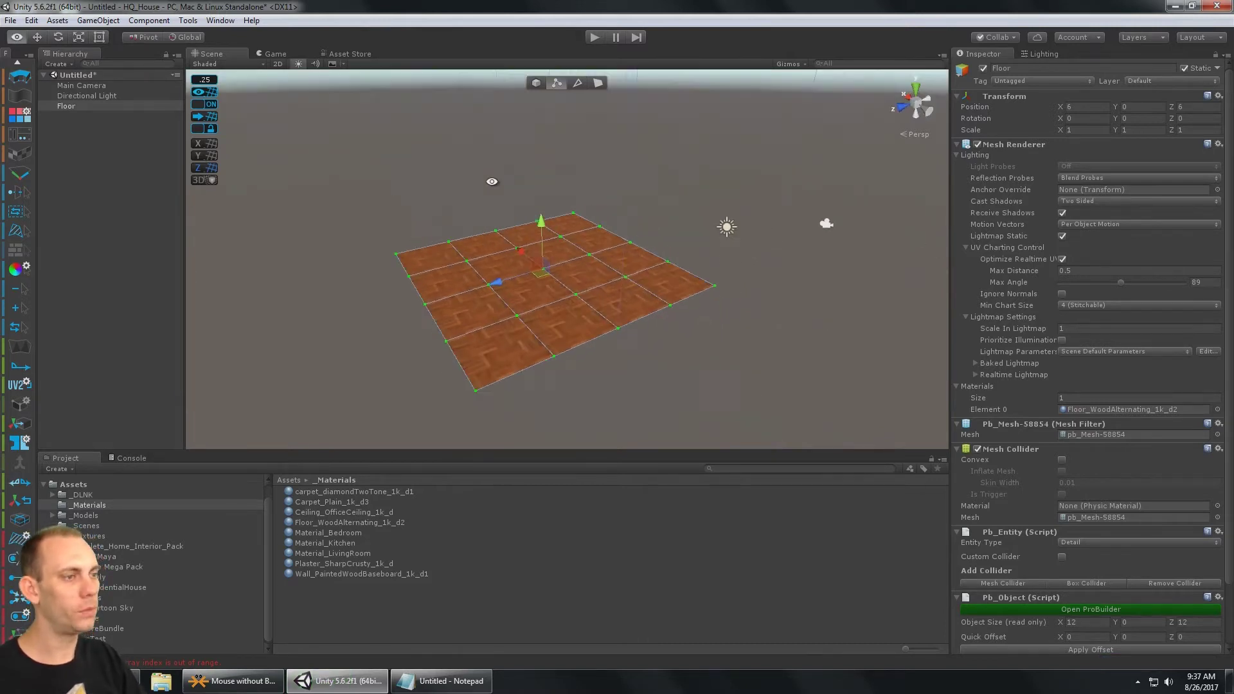
pyautogui.click(536, 83)
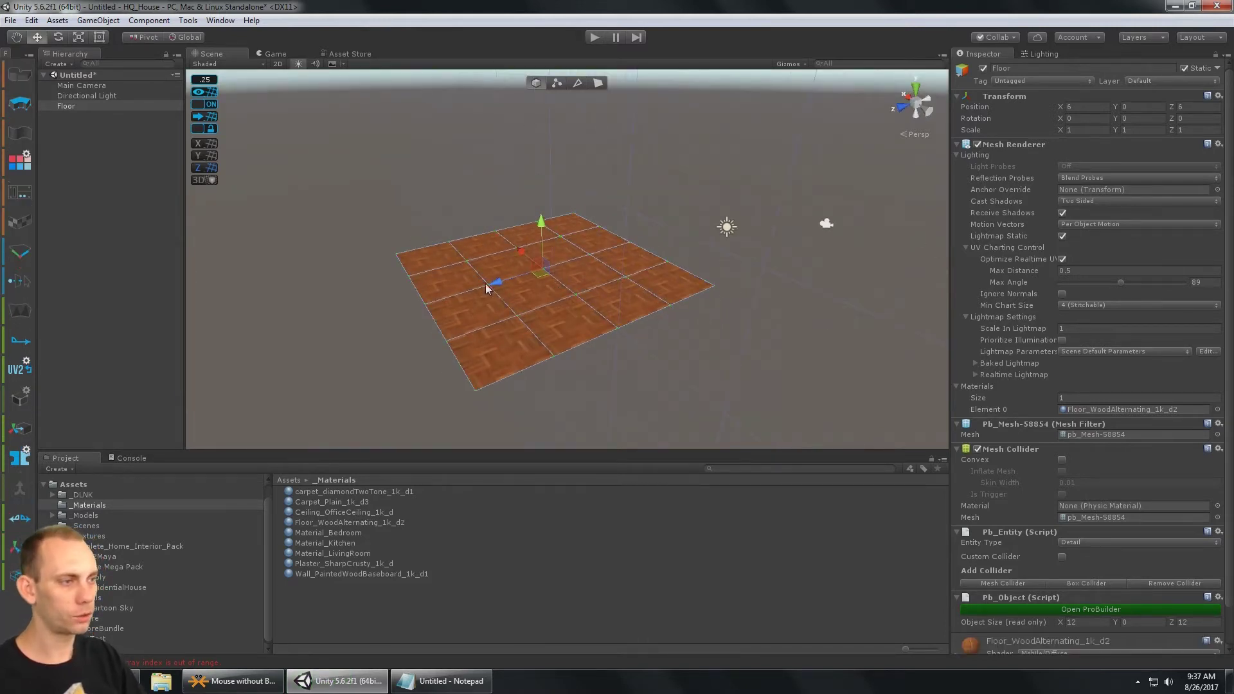
# - Build a plane with width 3, height 3 and initial orientation Right using the Shape Tool, and close the tool
pyautogui.keyDown('alt'); pyautogui.moveTo(486, 288); pyautogui.dragTo(527, 67); pyautogui.keyUp('alt')
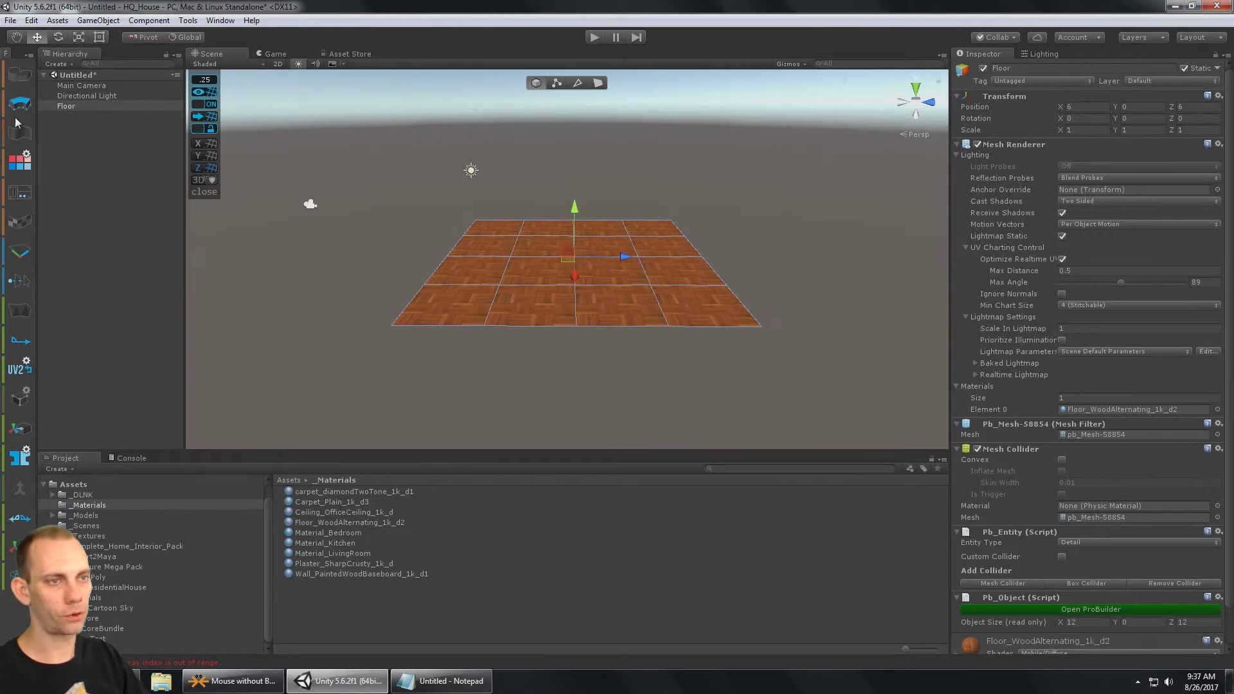
pyautogui.click(20, 76)
pyautogui.click(154, 166)
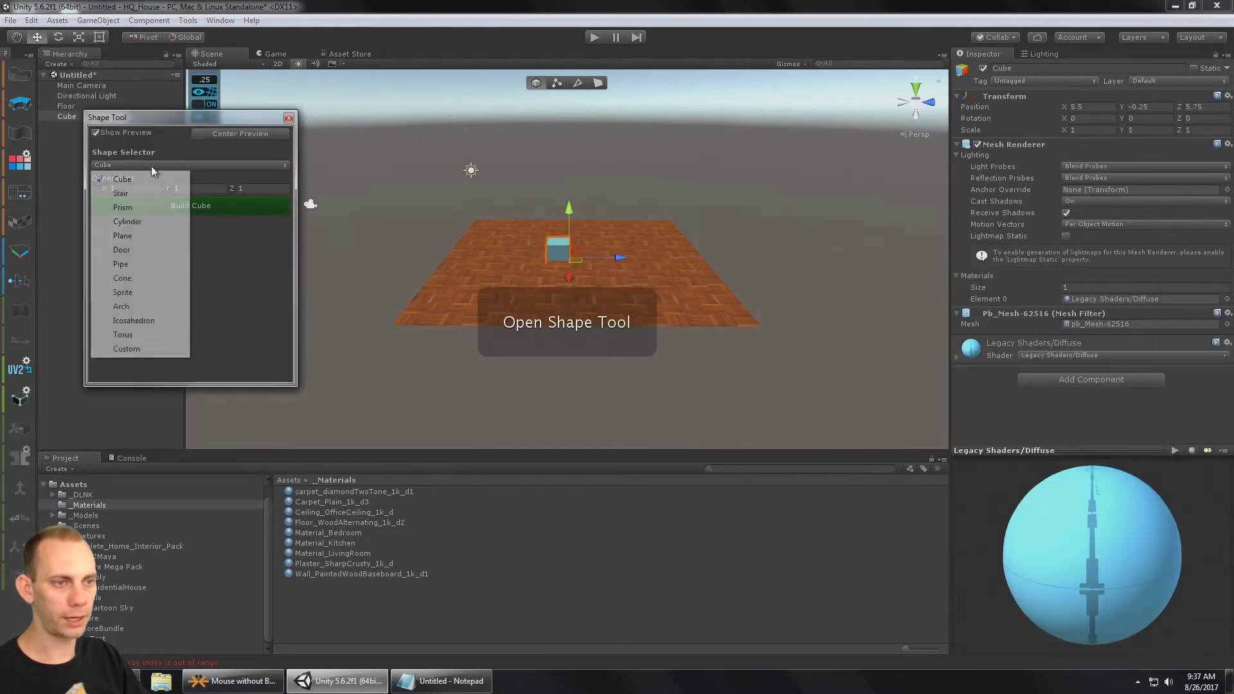
pyautogui.click(123, 236)
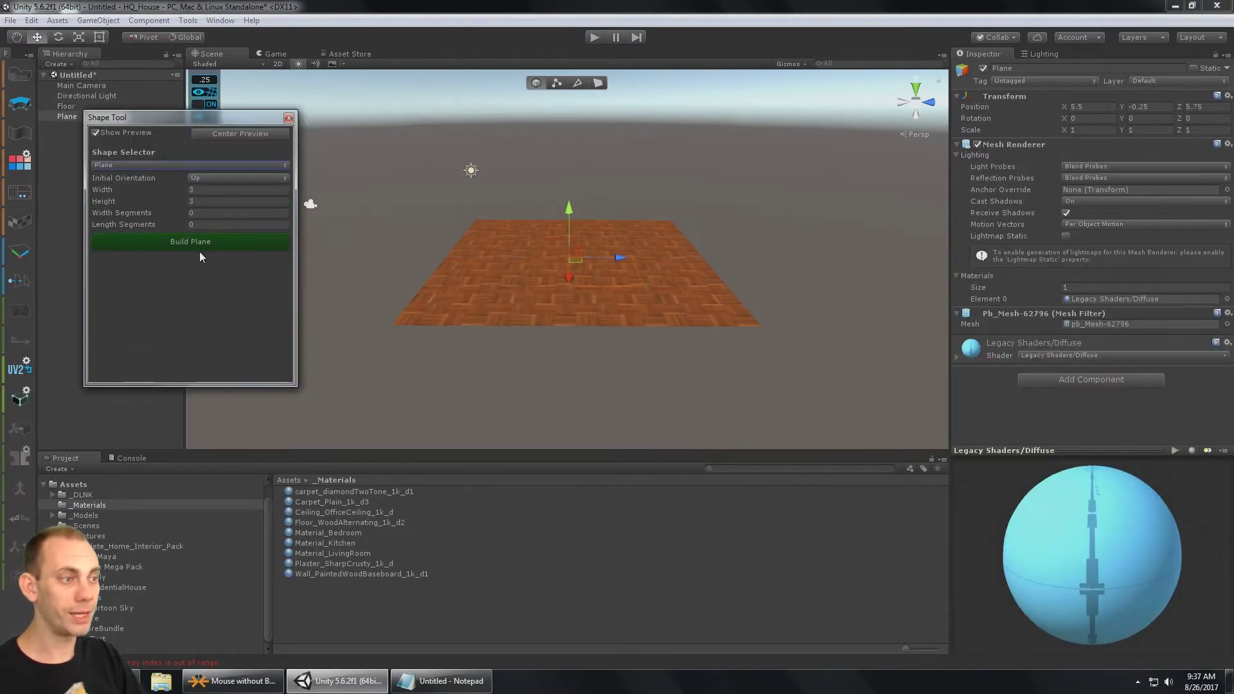
pyautogui.keyDown('alt'); pyautogui.moveTo(547, 196); pyautogui.dragTo(321, 192); pyautogui.keyUp('alt')
pyautogui.click(234, 181)
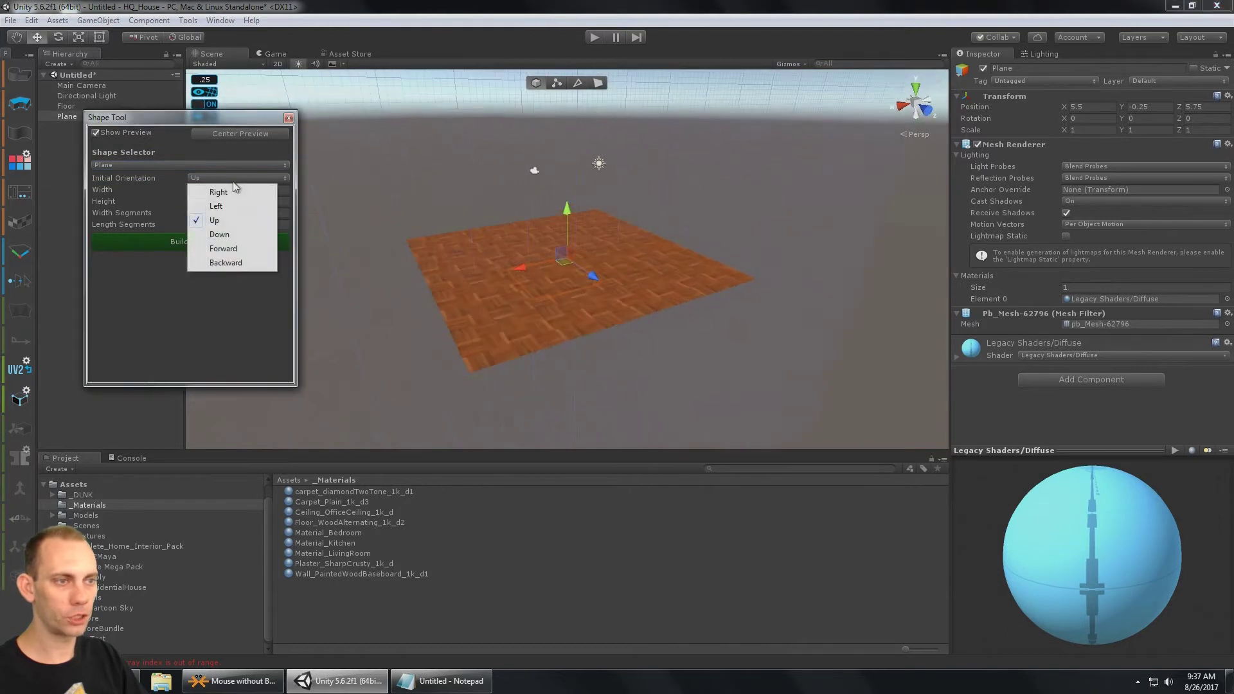
pyautogui.click(243, 192)
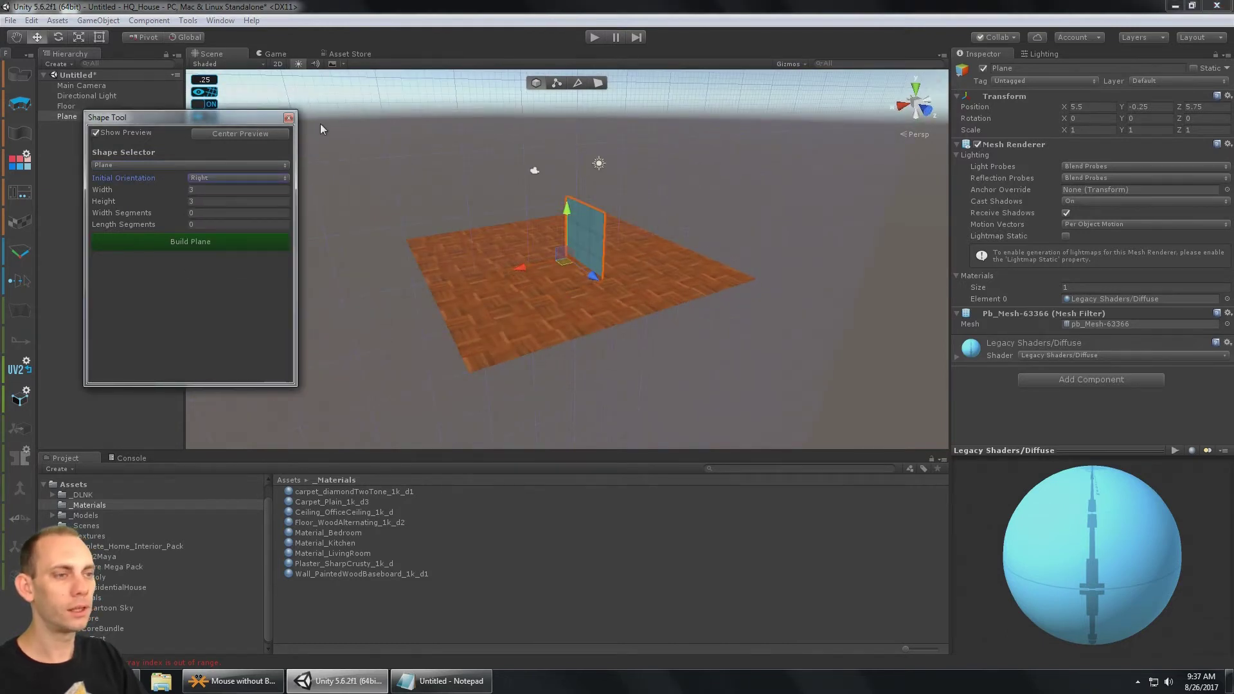
pyautogui.keyDown('alt'); pyautogui.moveTo(322, 128); pyautogui.dragTo(298, 141); pyautogui.keyUp('alt')
pyautogui.click(229, 247)
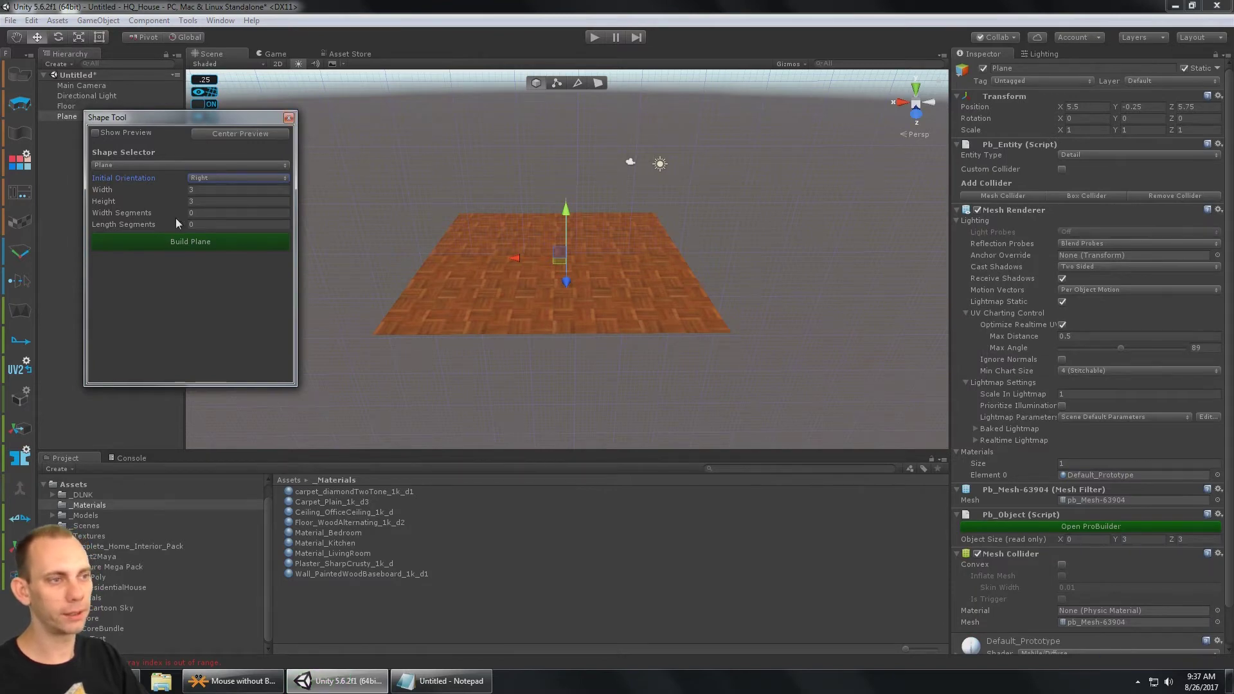
pyautogui.keyDown('alt'); pyautogui.moveTo(307, 122); pyautogui.dragTo(524, 170); pyautogui.keyUp('alt')
pyautogui.click(288, 118)
# - Move the upright plane to position 0, 0, 0 so it stands at the floor's corner along its edge
pyautogui.keyDown('alt'); pyautogui.moveTo(412, 166); pyautogui.dragTo(541, 204); pyautogui.keyUp('alt')
pyautogui.moveTo(401, 319); pyautogui.dragTo(516, 267)
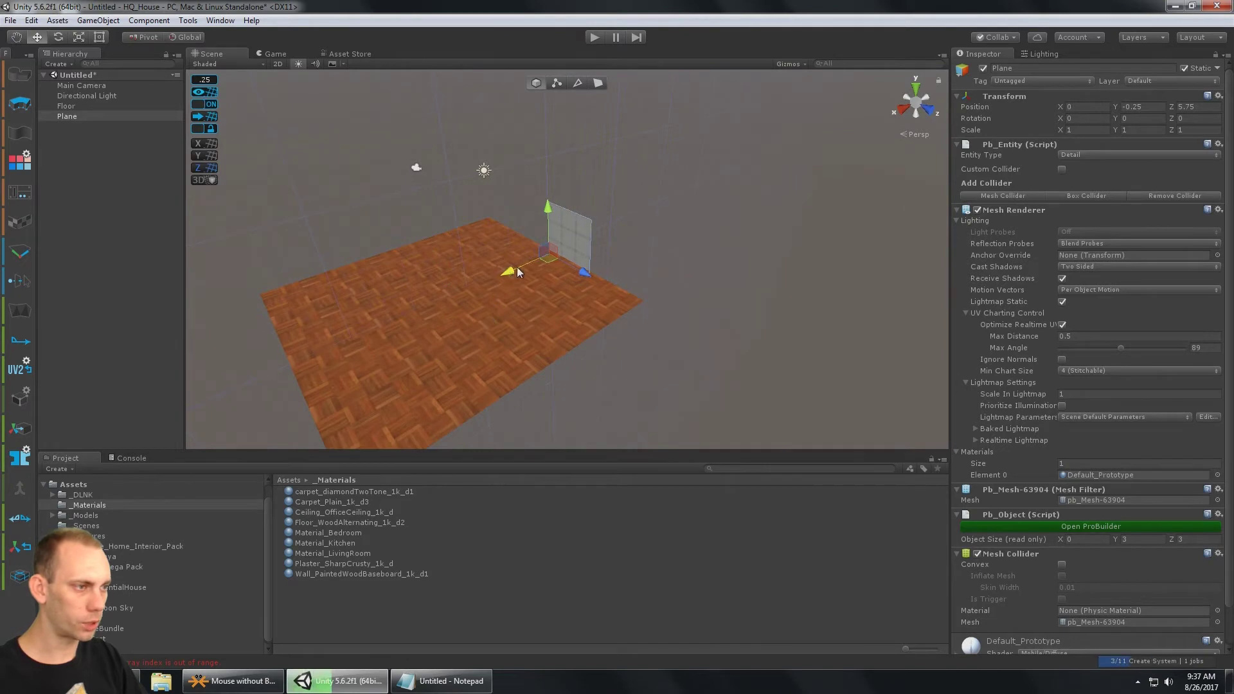
pyautogui.keyDown('alt'); pyautogui.moveTo(636, 276); pyautogui.dragTo(797, 219); pyautogui.keyUp('alt')
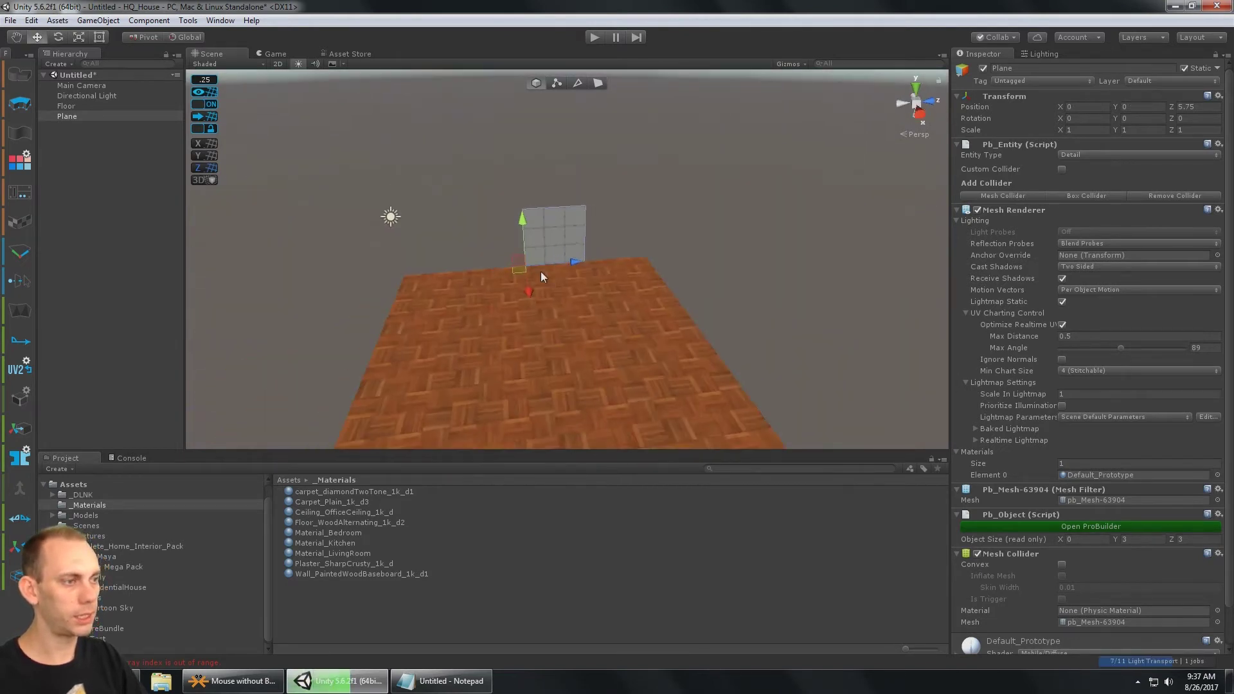
pyautogui.scroll(8, 541, 271)
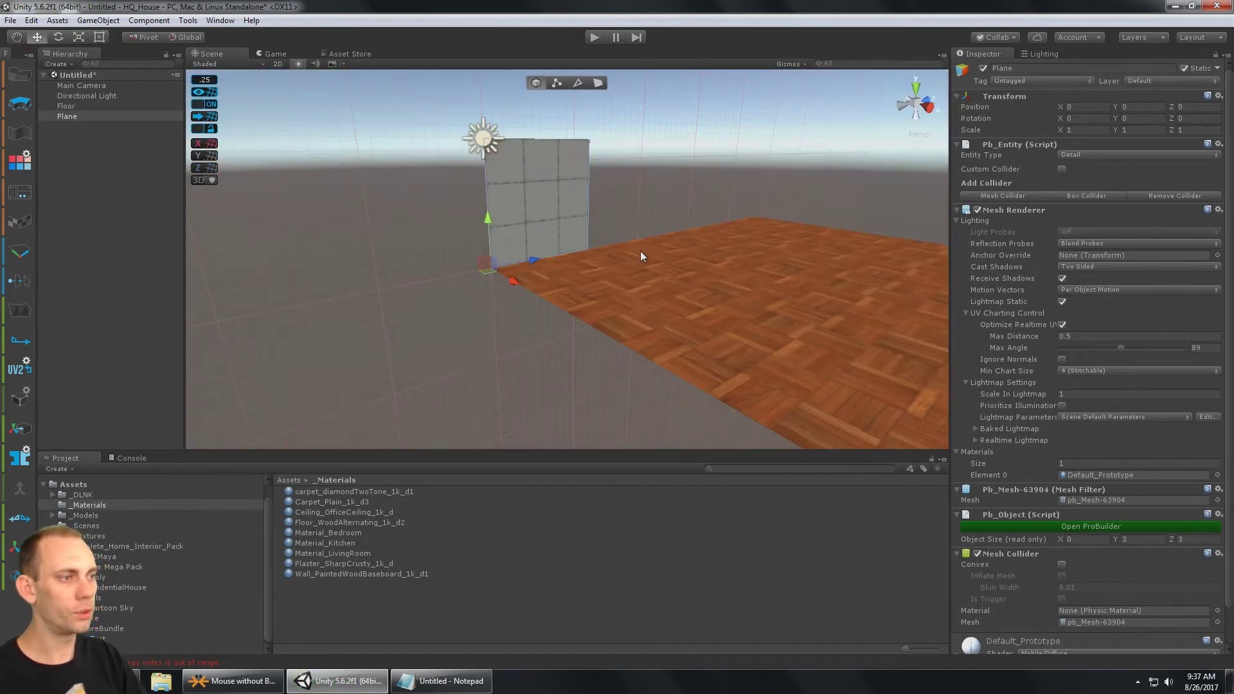
# - Apply the Wall_PaintedWoodBaseboard_1k_d1 material to the wall plane and convert its face's UVs to manual in the UV Editor
pyautogui.keyDown('alt'); pyautogui.moveTo(640, 252); pyautogui.dragTo(522, 419); pyautogui.keyUp('alt')
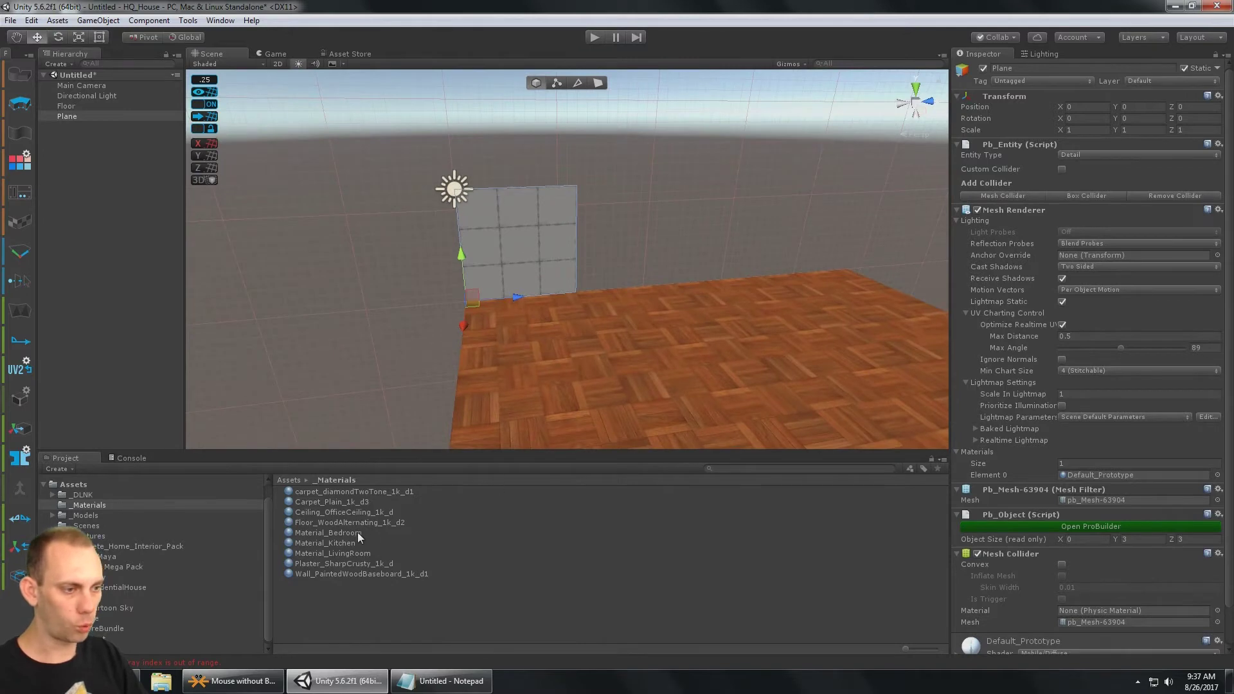
pyautogui.moveTo(365, 574); pyautogui.dragTo(513, 233)
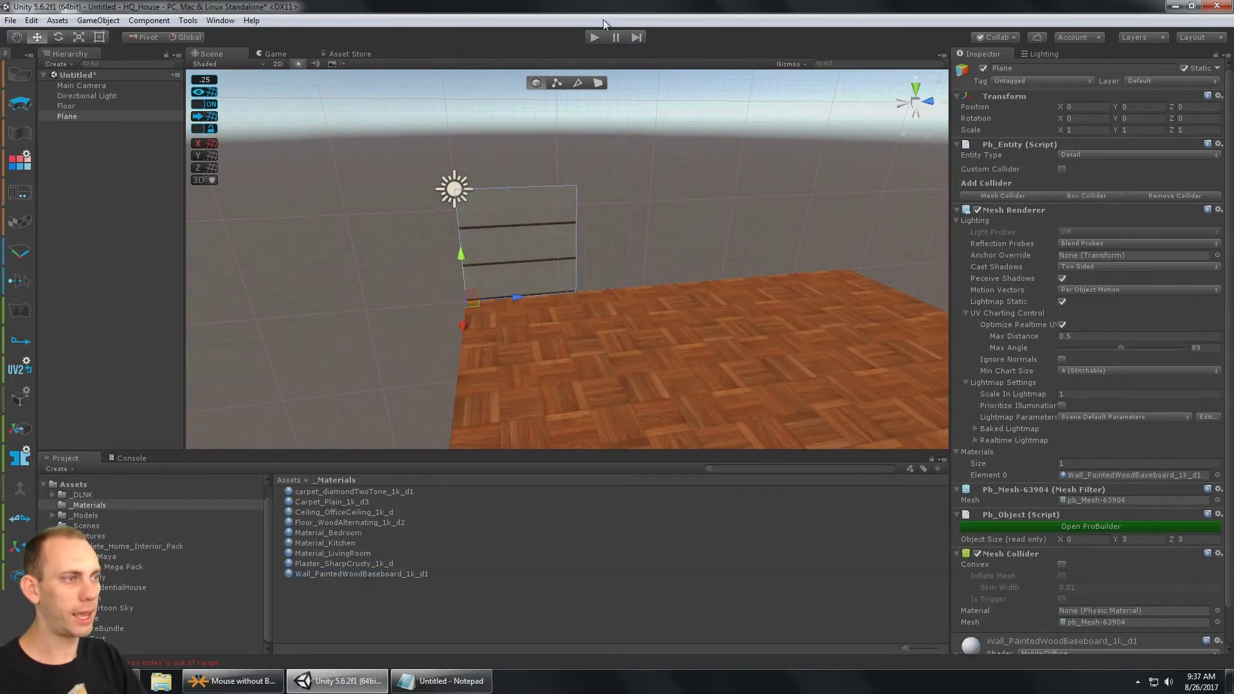
pyautogui.click(598, 84)
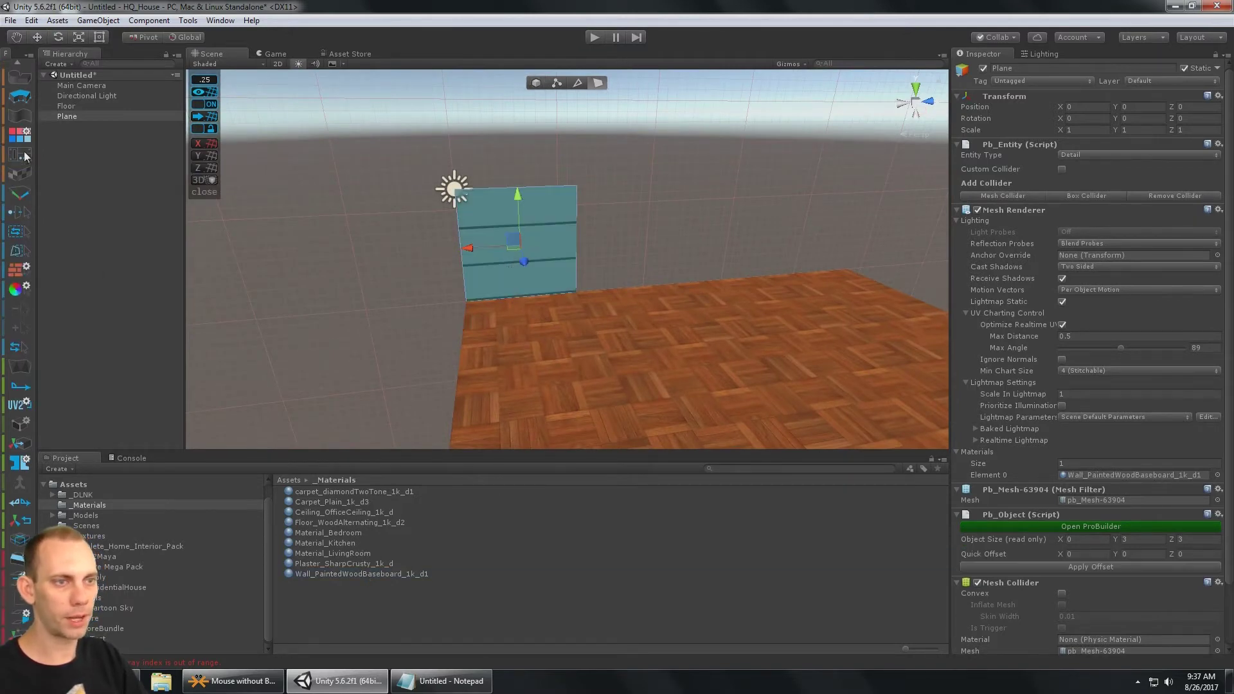
pyautogui.click(19, 172)
pyautogui.click(210, 206)
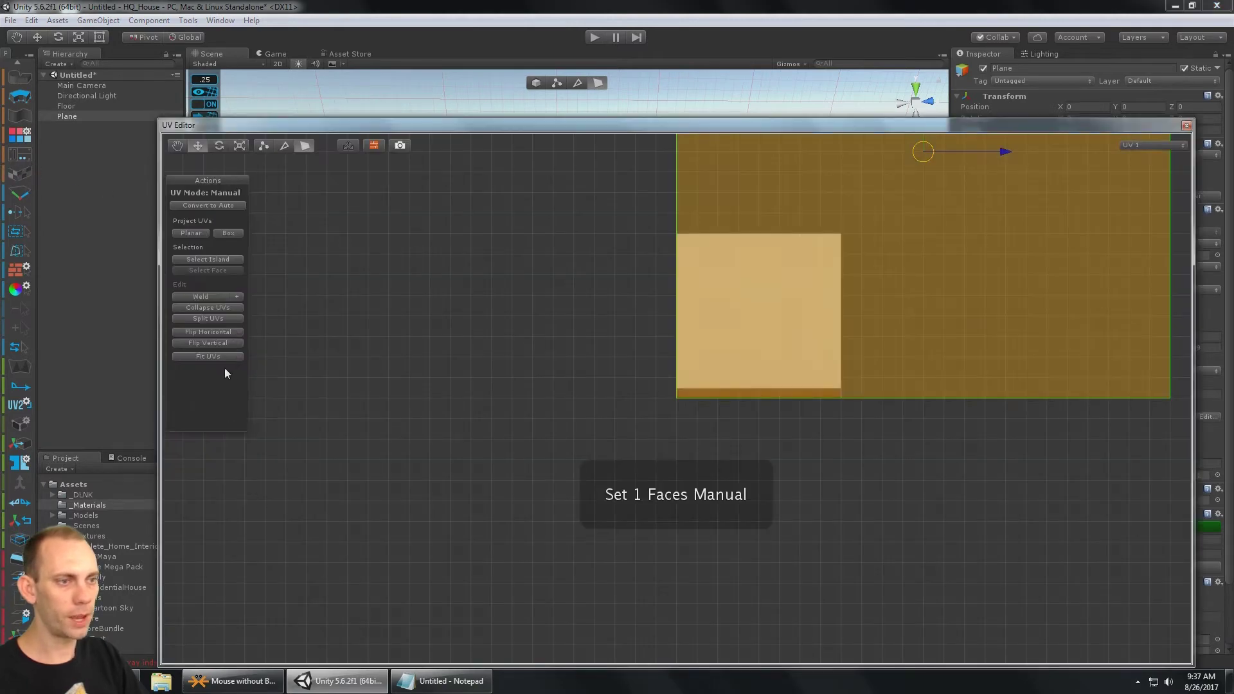
# - Convert the wall face's UVs back to auto, close the UV Editor and return to object selection
pyautogui.click(221, 311)
pyautogui.click(214, 203)
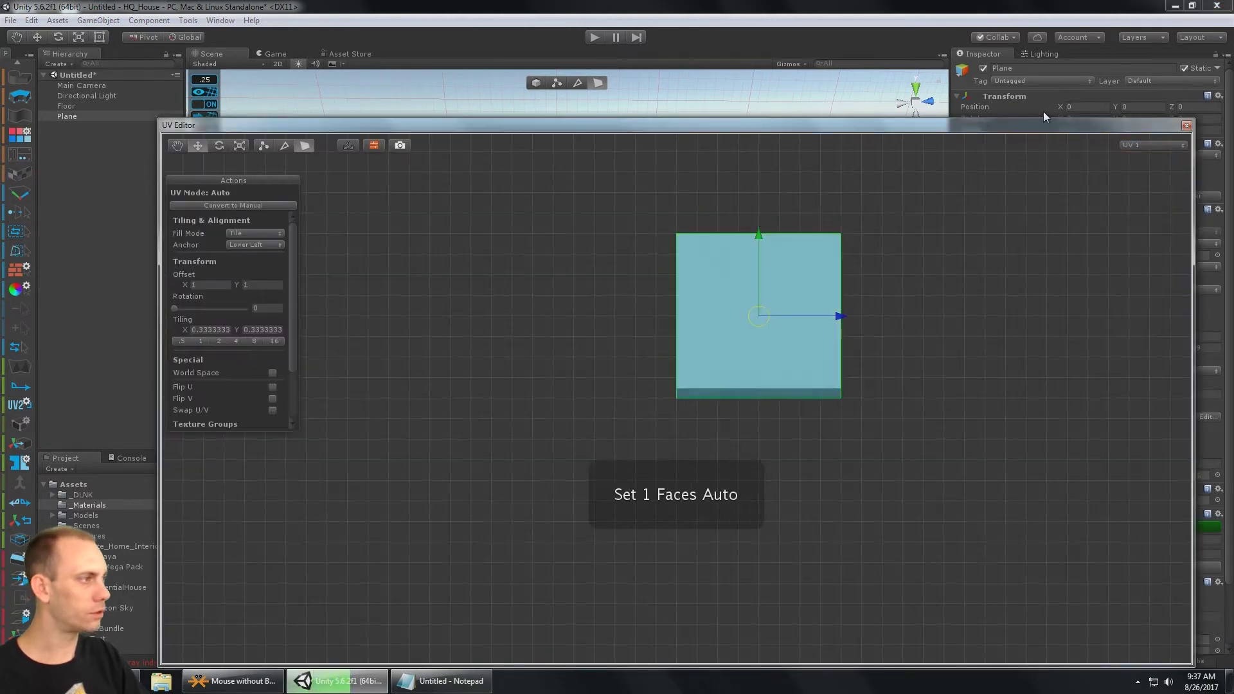
pyautogui.click(1186, 125)
pyautogui.keyDown('alt'); pyautogui.moveTo(514, 241); pyautogui.dragTo(554, 232); pyautogui.keyUp('alt')
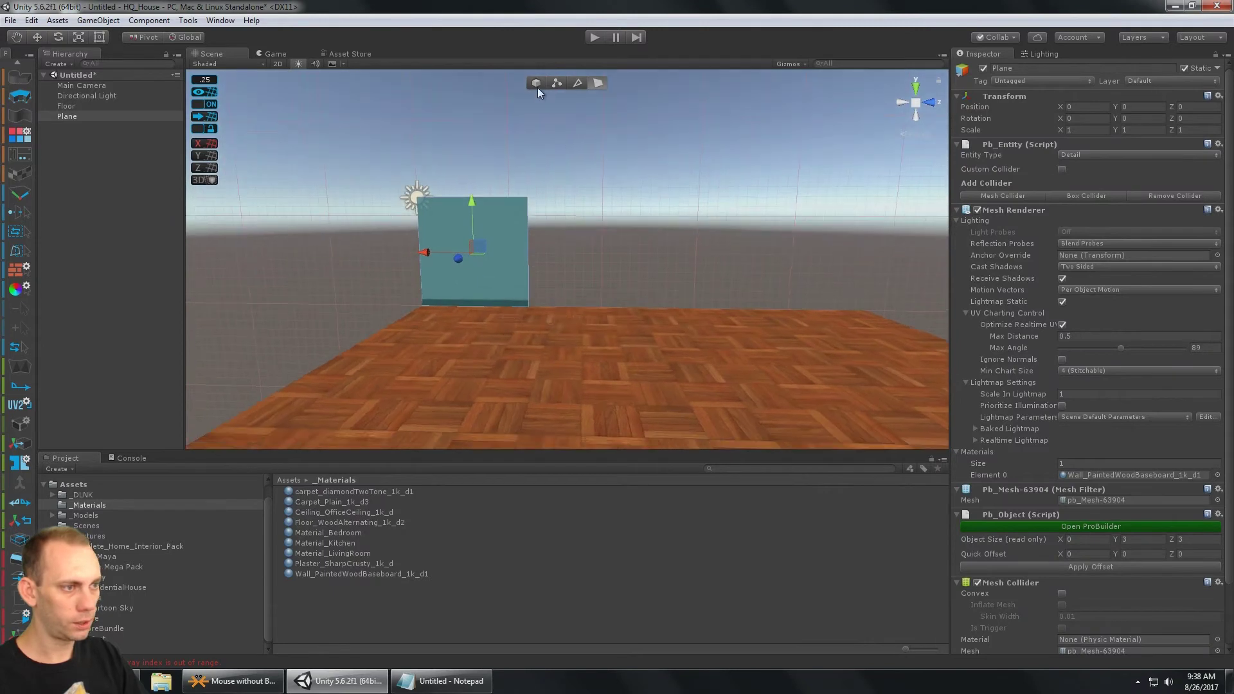
pyautogui.click(535, 84)
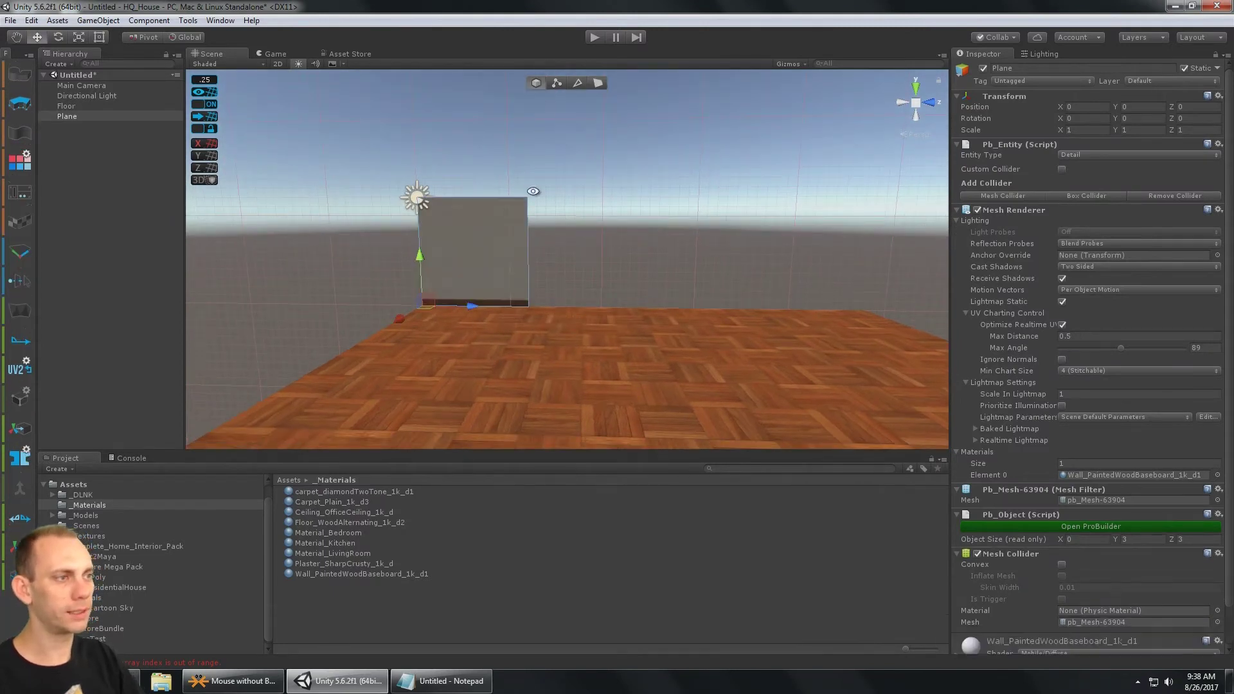
# - Rename the wall plane as Wall01
pyautogui.keyDown('alt'); pyautogui.moveTo(535, 84); pyautogui.dragTo(560, 95); pyautogui.keyUp('alt')
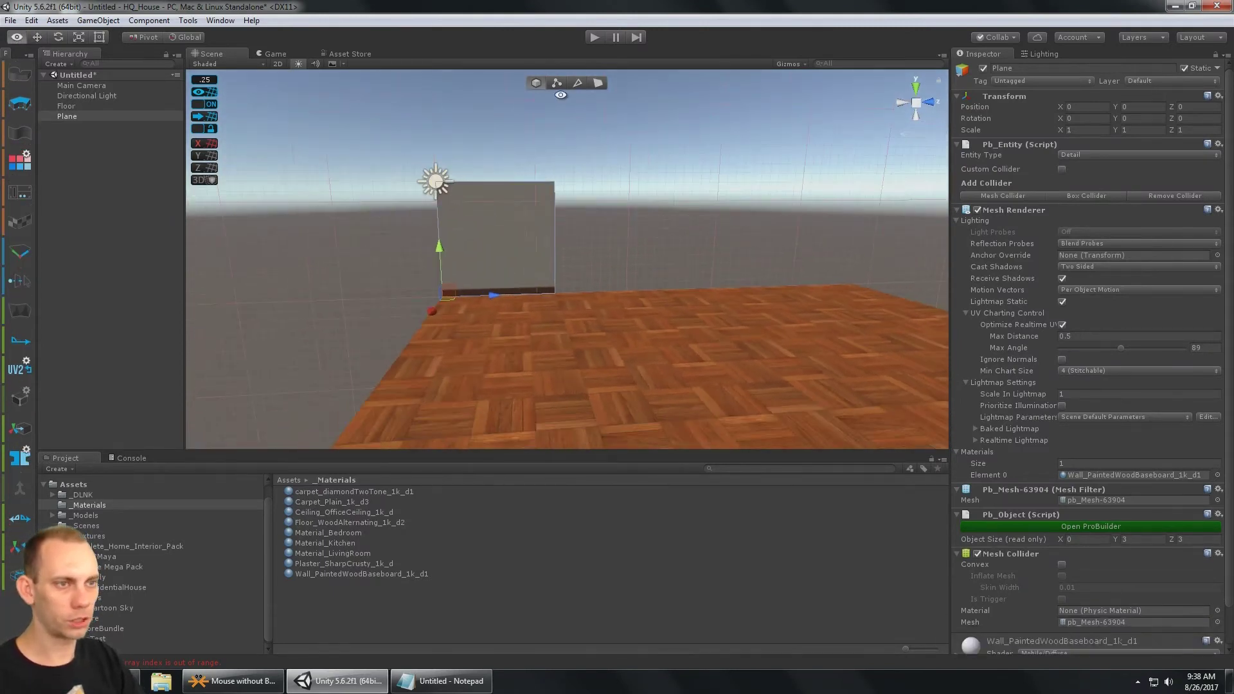
pyautogui.click(94, 117)
pyautogui.write('Wall')
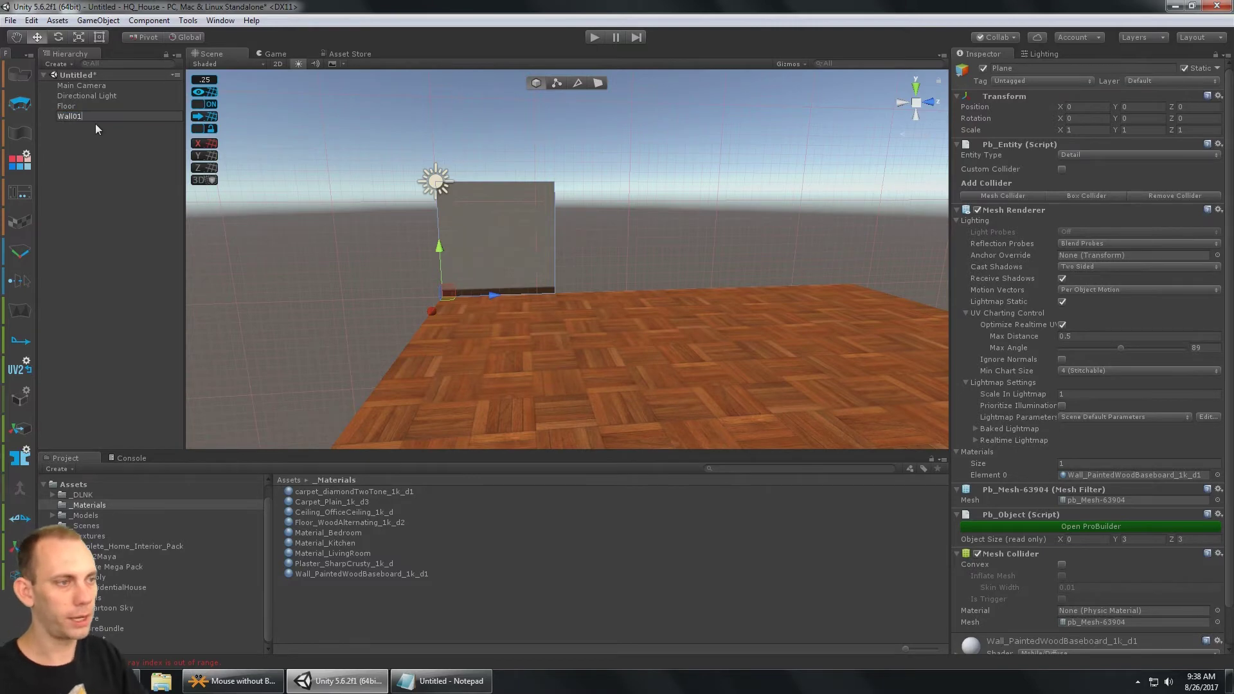
pyautogui.write('01')
pyautogui.press('Return')
# - Duplicate Wall01 three times end to end along the floor's edge, with the last tile at Z 9
pyautogui.hotkey('ctrl', 'd')
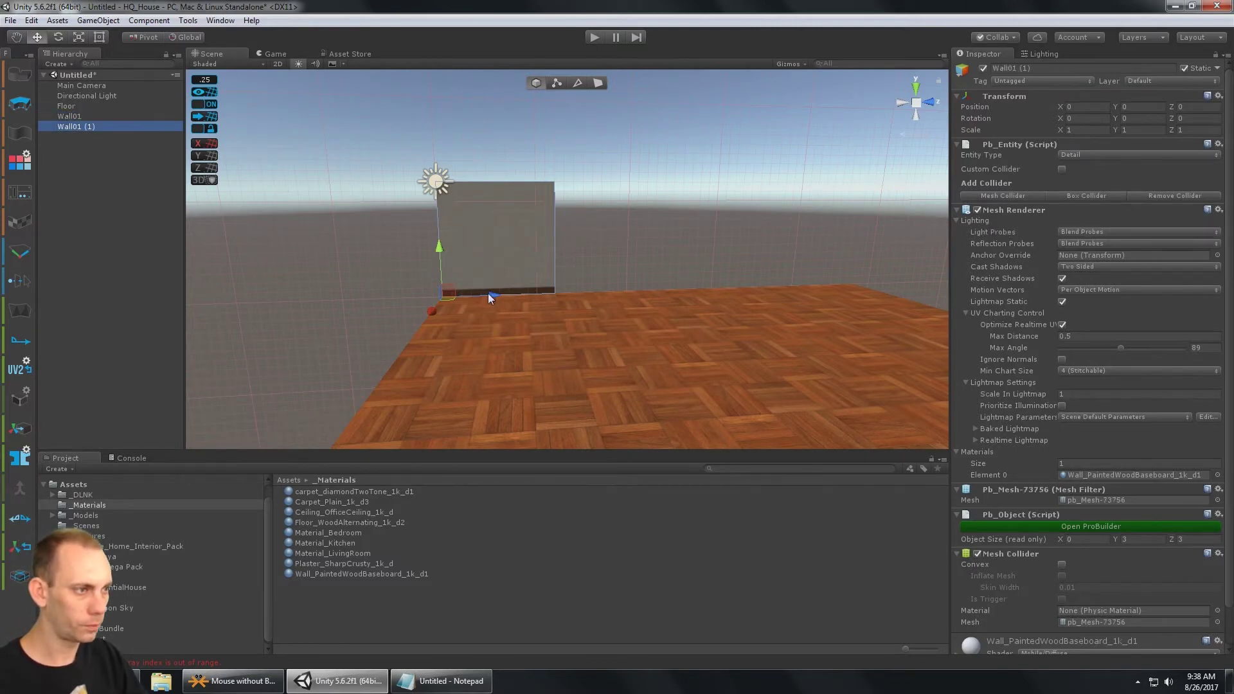
pyautogui.moveTo(488, 293); pyautogui.dragTo(585, 288)
pyautogui.hotkey('ctrl', 'd')
pyautogui.keyDown('alt'); pyautogui.moveTo(462, 262); pyautogui.dragTo(600, 221); pyautogui.keyUp('alt')
# - Try to start the adjoining wall by duplicating the end tile, rotating its face 90 degrees about Y and moving it into the corner
pyautogui.click(597, 83)
pyautogui.click(568, 270)
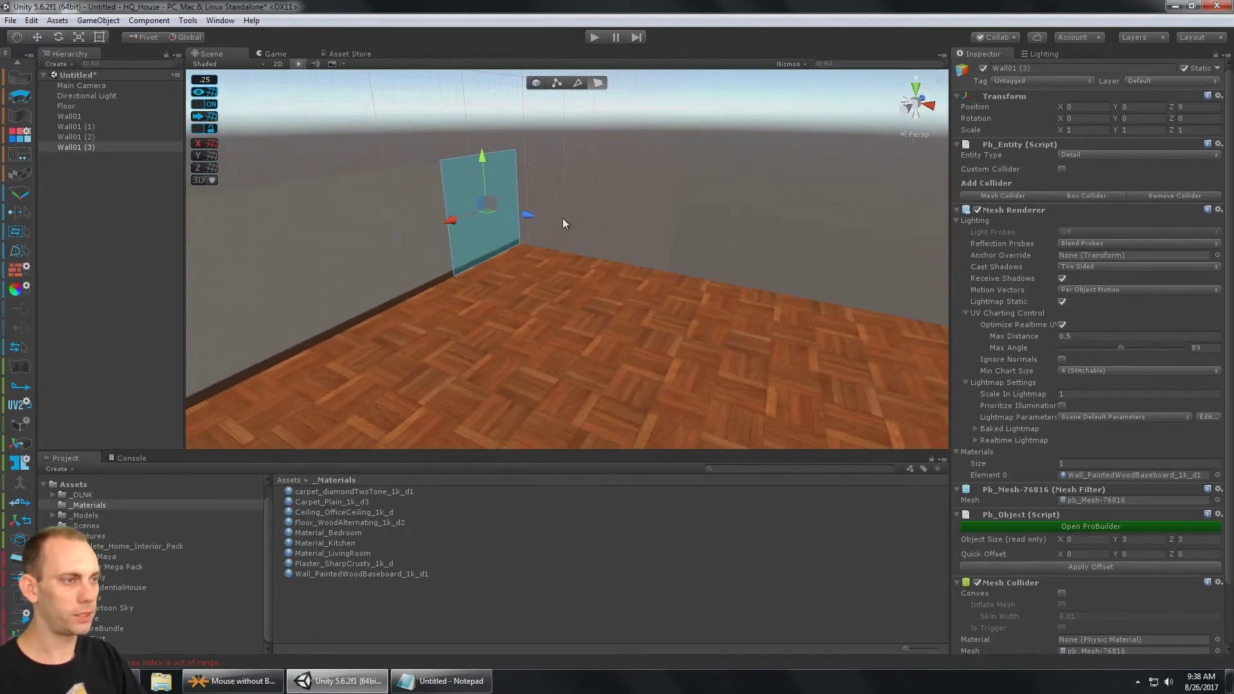
pyautogui.hotkey('ctrl', 'd')
pyautogui.keyDown('alt'); pyautogui.moveTo(490, 206); pyautogui.dragTo(363, 232); pyautogui.keyUp('alt')
pyautogui.press('e')
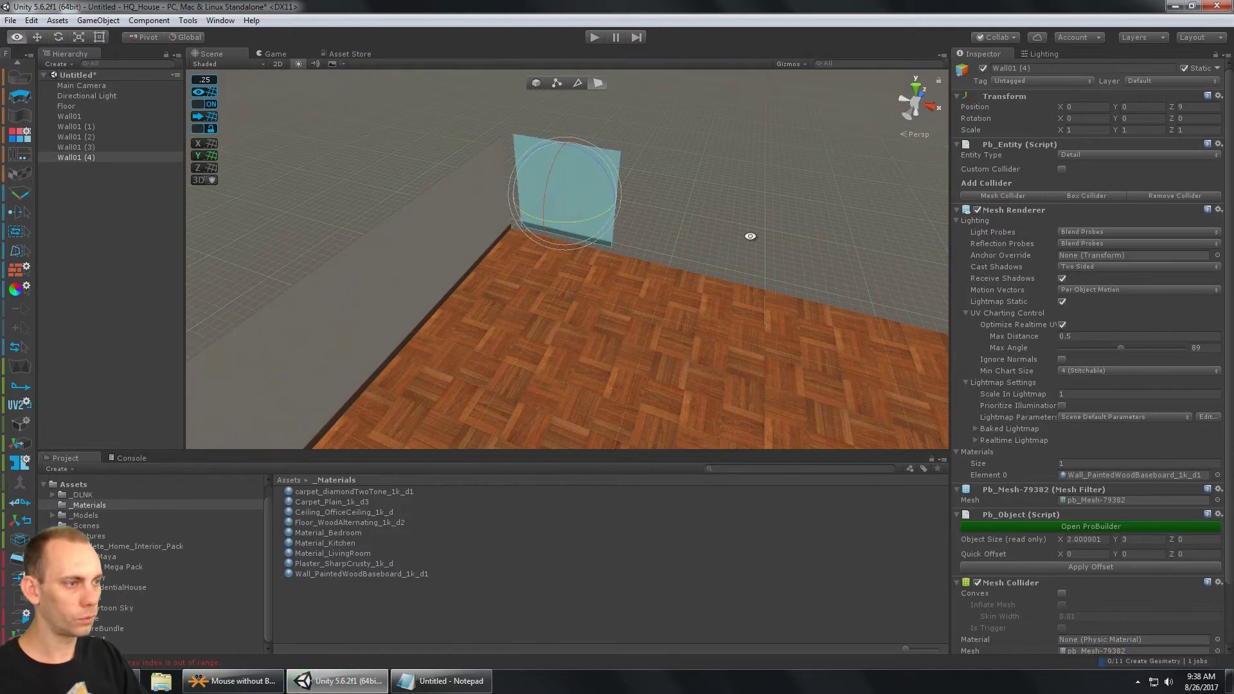
pyautogui.keyDown('alt'); pyautogui.moveTo(675, 264); pyautogui.dragTo(615, 241); pyautogui.keyUp('alt')
pyautogui.press('w')
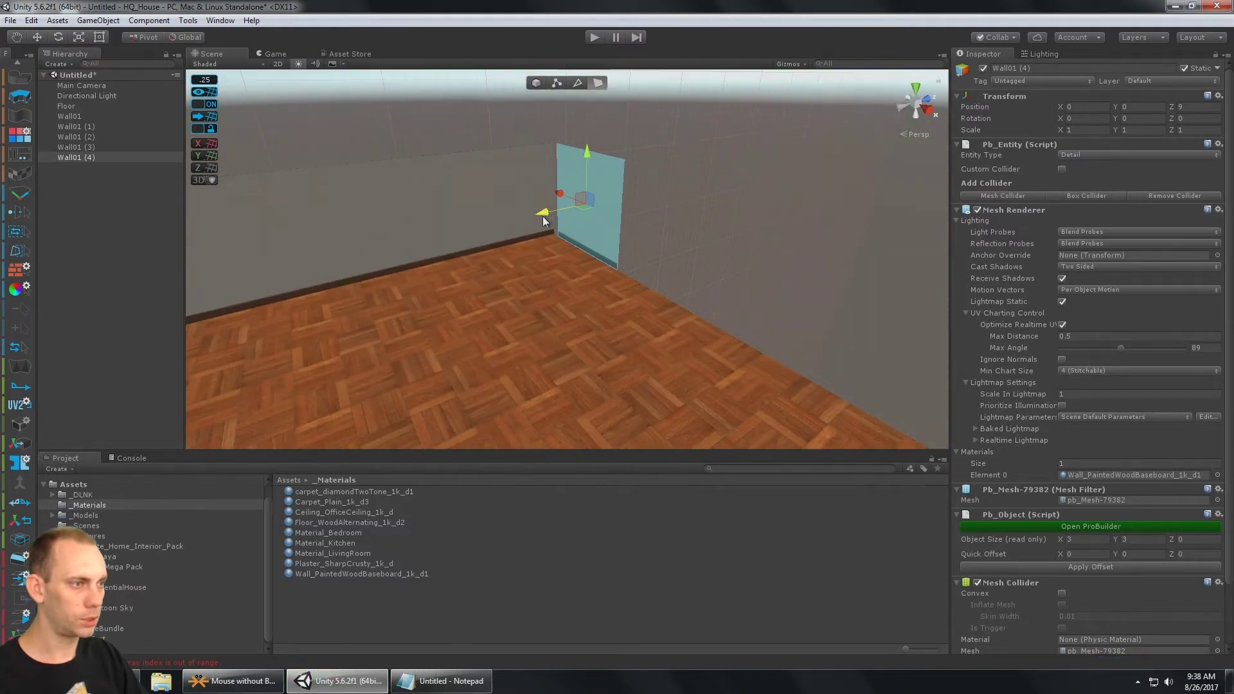
pyautogui.keyDown('alt'); pyautogui.moveTo(546, 212); pyautogui.dragTo(597, 201); pyautogui.keyUp('alt')
pyautogui.keyDown('alt'); pyautogui.moveTo(604, 254); pyautogui.dragTo(471, 253); pyautogui.keyUp('alt')
# - Undo the face-rotated wall copy, including its moves and the duplication
pyautogui.click(526, 210)
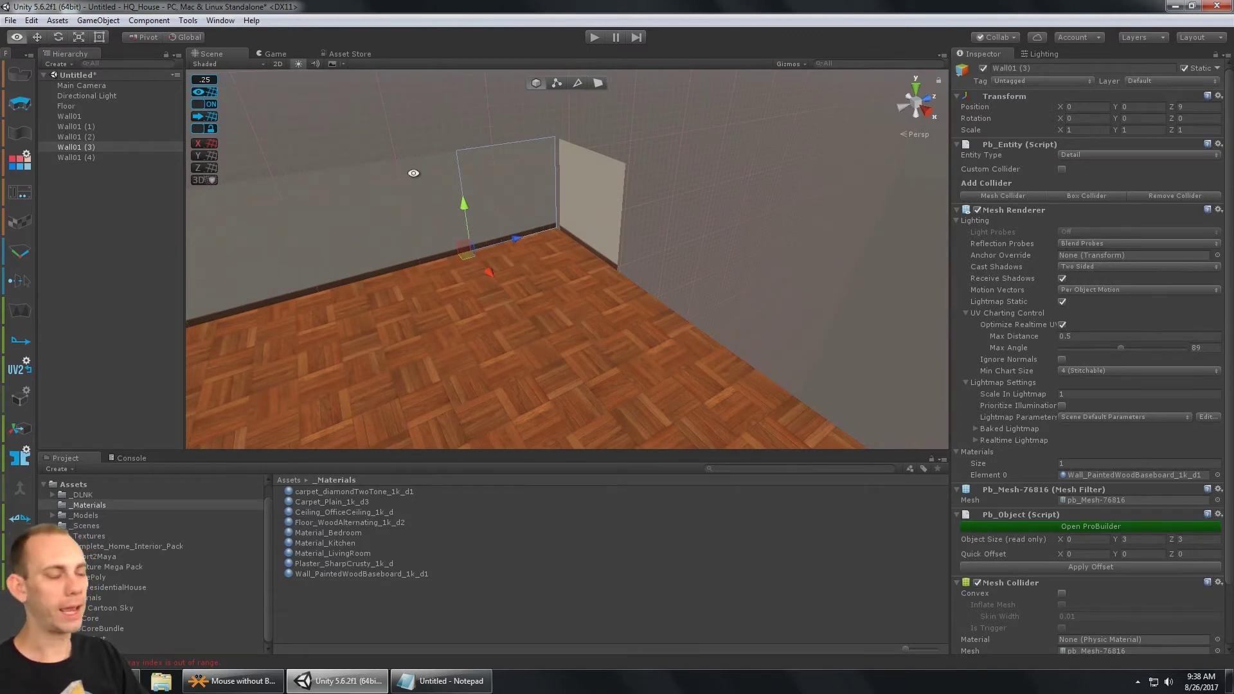
pyautogui.keyDown('alt'); pyautogui.moveTo(415, 174); pyautogui.dragTo(547, 235); pyautogui.keyUp('alt')
pyautogui.click(592, 193)
pyautogui.keyDown('alt'); pyautogui.moveTo(577, 175); pyautogui.dragTo(671, 215); pyautogui.keyUp('alt')
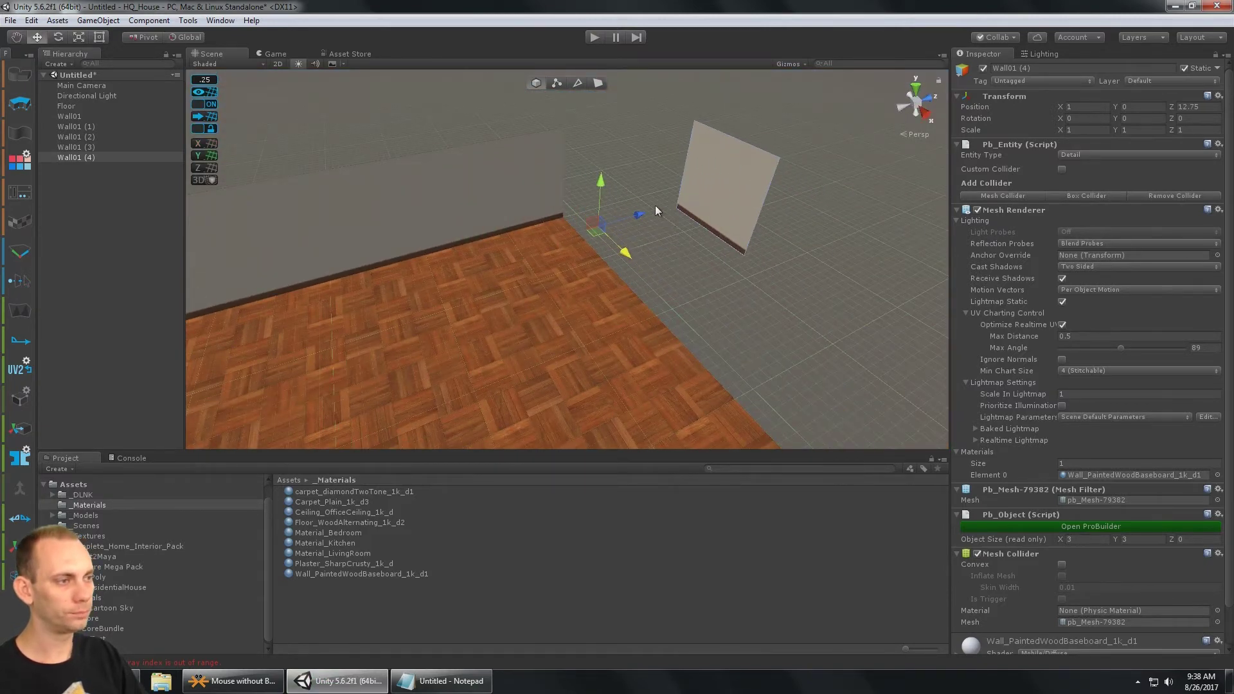
pyautogui.hotkey('ctrl', 'z')
pyautogui.hotkey('ctrl', 'z')
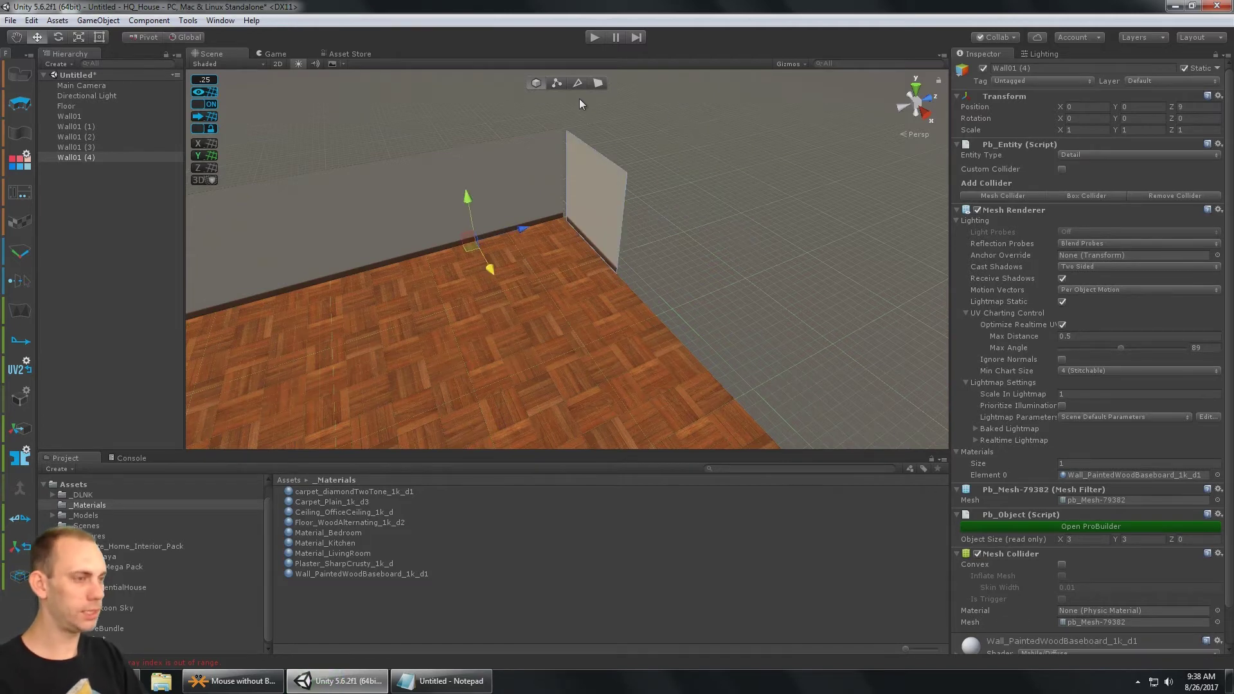
pyautogui.hotkey('ctrl', 'z')
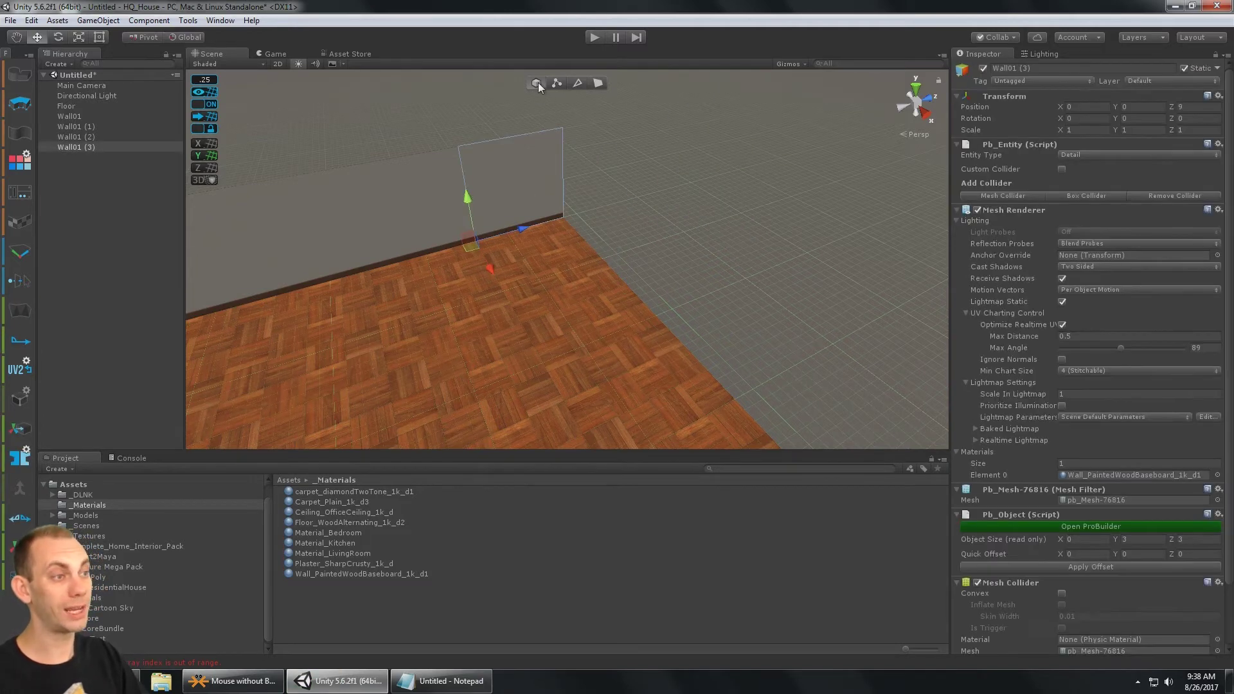
# - Duplicate the end wall tile as an object, rotate it 90 degrees about Y and fit it into the corner along the adjoining floor edge
pyautogui.hotkey('ctrl', 'd')
pyautogui.keyDown('alt'); pyautogui.moveTo(508, 186); pyautogui.dragTo(425, 293); pyautogui.keyUp('alt')
pyautogui.press('r')
pyautogui.press('e')
pyautogui.press('w')
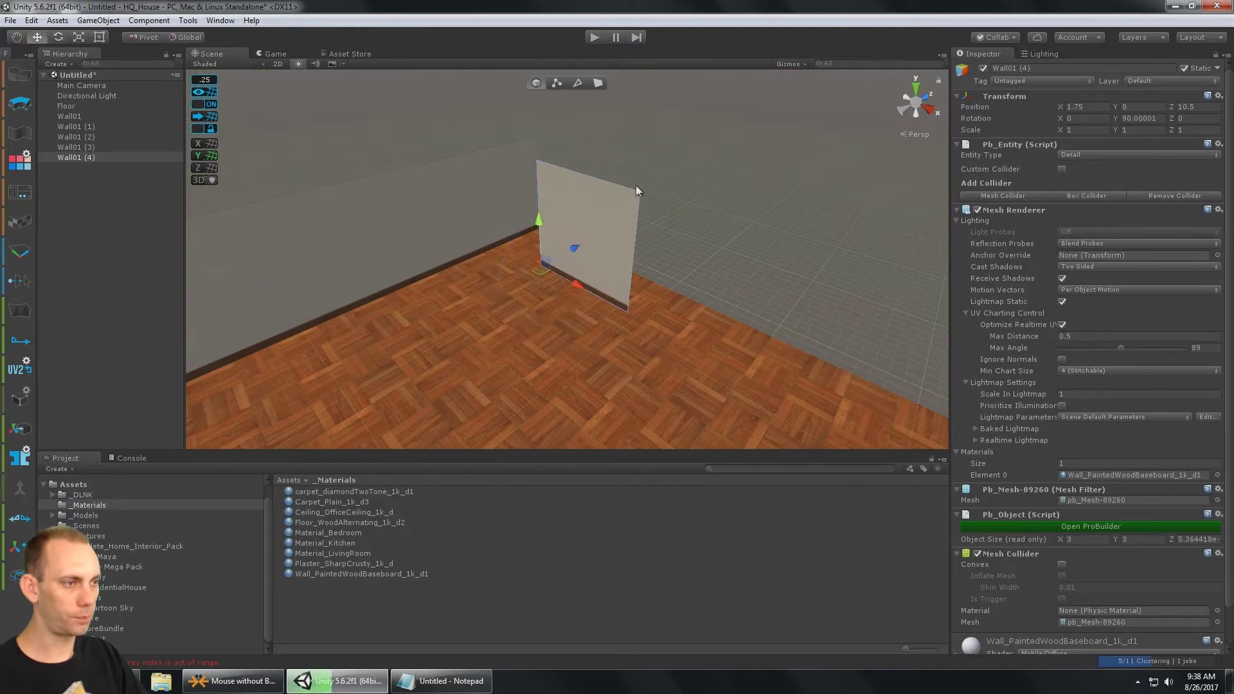
pyautogui.keyDown('alt'); pyautogui.moveTo(634, 187); pyautogui.dragTo(569, 284); pyautogui.keyUp('alt')
pyautogui.scroll(3, 630, 241)
pyautogui.scroll(-6, 615, 273)
# - Duplicate the rotated wall tile three times end to end to cover the second floor edge
pyautogui.hotkey('ctrl', 'd')
pyautogui.moveTo(468, 283); pyautogui.dragTo(582, 283)
pyautogui.hotkey('ctrl', 'd')
pyautogui.moveTo(445, 276); pyautogui.dragTo(645, 277)
pyautogui.hotkey('ctrl', 'd')
pyautogui.keyDown('alt'); pyautogui.moveTo(309, 270); pyautogui.dragTo(512, 226); pyautogui.keyUp('alt')
pyautogui.hotkey('ctrl', 'd')
pyautogui.press('e')
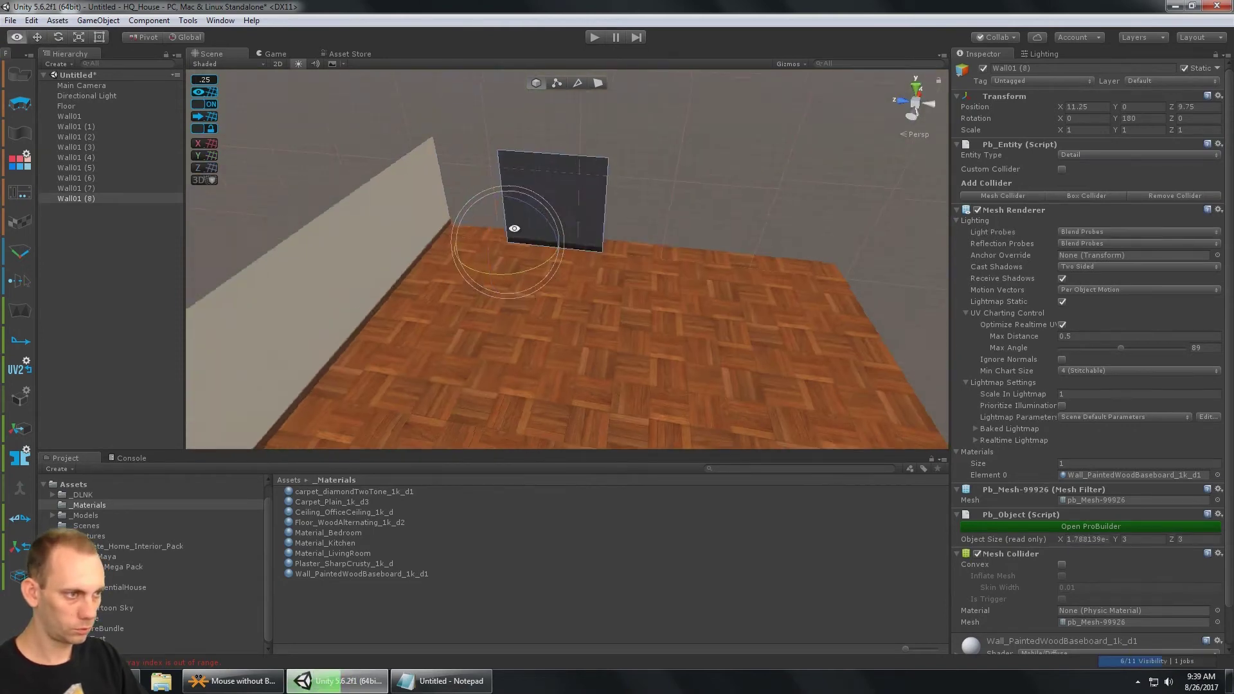
pyautogui.press('Delete')
# - Select all eight wall tiles, from Wall01 to Wall01 (7), and duplicate them together
pyautogui.keyDown('alt'); pyautogui.moveTo(836, 218); pyautogui.dragTo(290, 196); pyautogui.keyUp('alt')
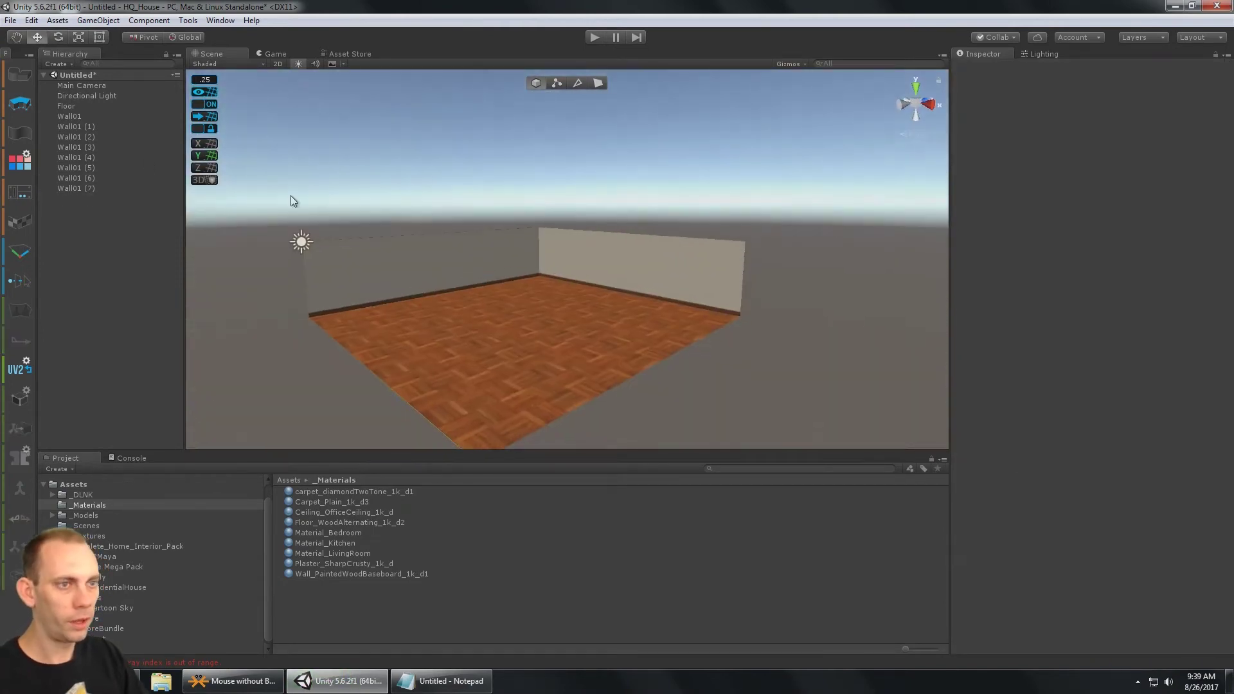
pyautogui.click(89, 118)
pyautogui.click(87, 196)
pyautogui.click(82, 107)
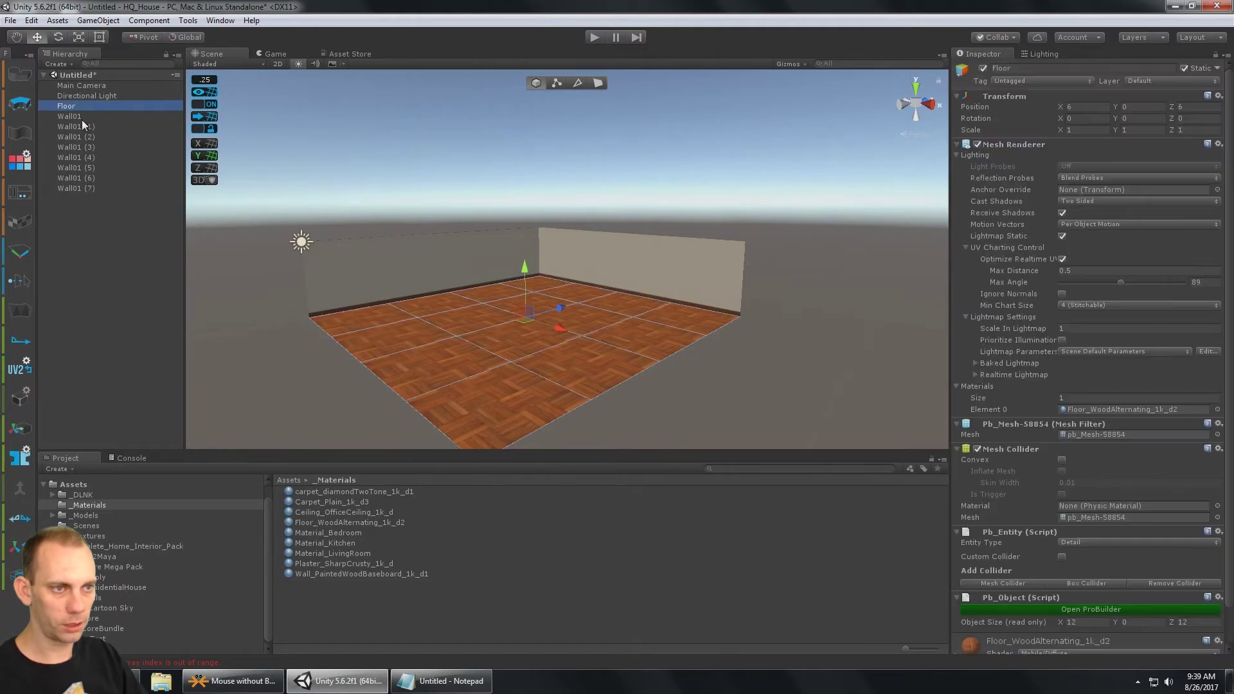
pyautogui.click(82, 117)
pyautogui.keyDown('shift'); pyautogui.click(95, 189); pyautogui.keyUp('shift')
pyautogui.keyDown('alt'); pyautogui.moveTo(369, 154); pyautogui.dragTo(619, 275); pyautogui.keyUp('alt')
pyautogui.moveTo(619, 275); pyautogui.dragTo(623, 168, button='middle')
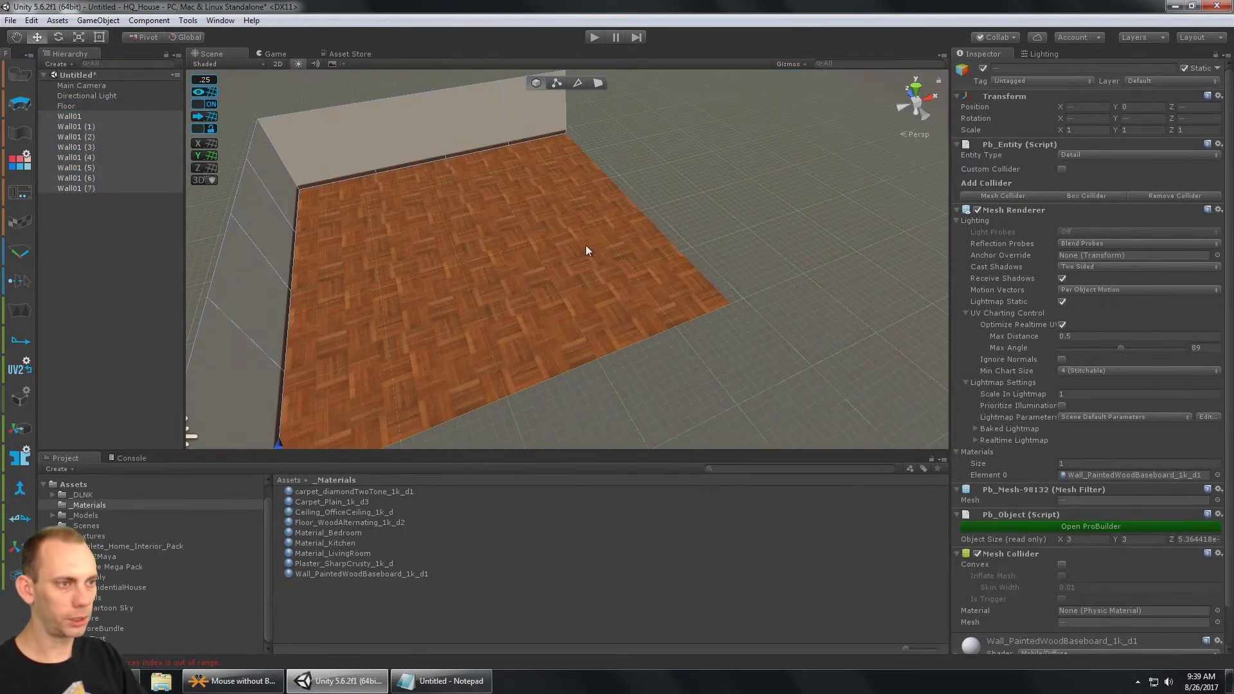
pyautogui.hotkey('ctrl', 'd')
# - Try to rotate the eight duplicated tiles about their individual pivots, and undo the rotation
pyautogui.keyDown('alt'); pyautogui.moveTo(463, 187); pyautogui.dragTo(741, 211); pyautogui.keyUp('alt')
pyautogui.press('e')
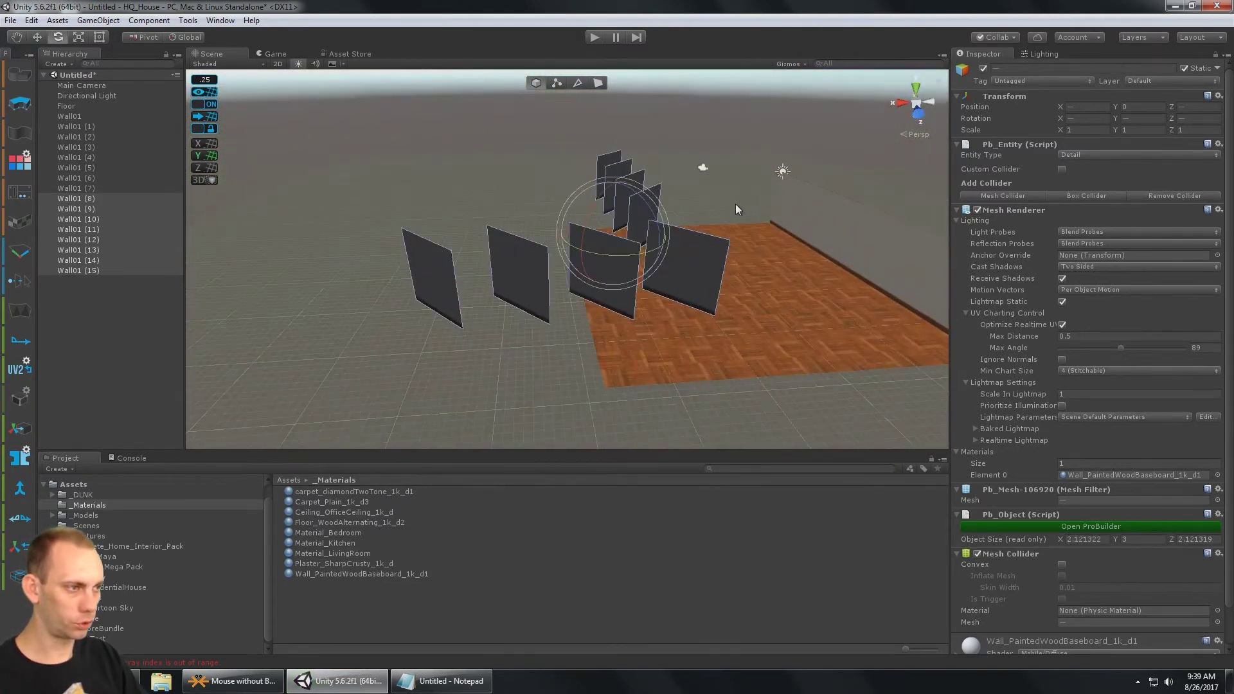
pyautogui.hotkey('ctrl', 'z')
# - Switch the handle from Pivot to Center and rotate the eight duplicated wall tiles together by 180 degrees about Y
pyautogui.keyDown('alt'); pyautogui.moveTo(302, 154); pyautogui.dragTo(602, 266); pyautogui.keyUp('alt')
pyautogui.press('z')
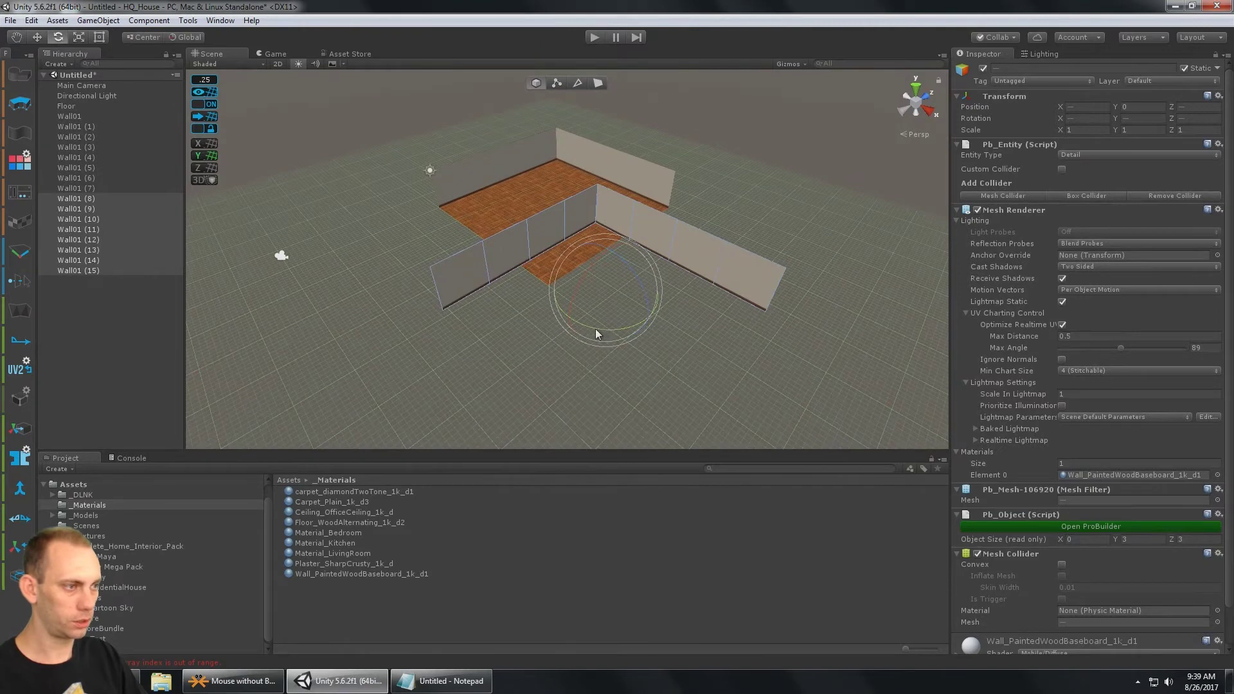
pyautogui.moveTo(595, 328); pyautogui.dragTo(935, 337)
pyautogui.keyDown('alt'); pyautogui.moveTo(646, 227); pyautogui.dragTo(568, 359); pyautogui.keyUp('alt')
pyautogui.moveTo(595, 321); pyautogui.dragTo(581, 255, button='middle')
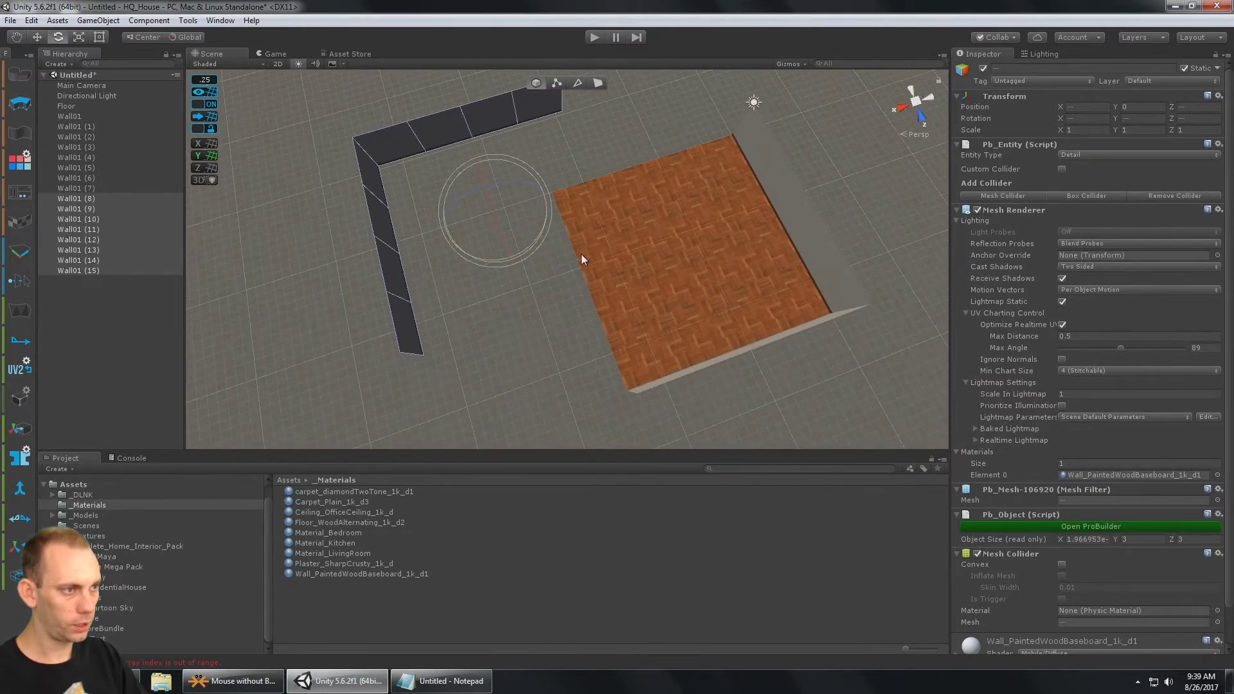
# - Move the rotated set of walls onto the two open floor edges to enclose the room
pyautogui.press('w')
pyautogui.moveTo(507, 219); pyautogui.dragTo(695, 249)
pyautogui.moveTo(695, 249); pyautogui.dragTo(589, 151, button='right')
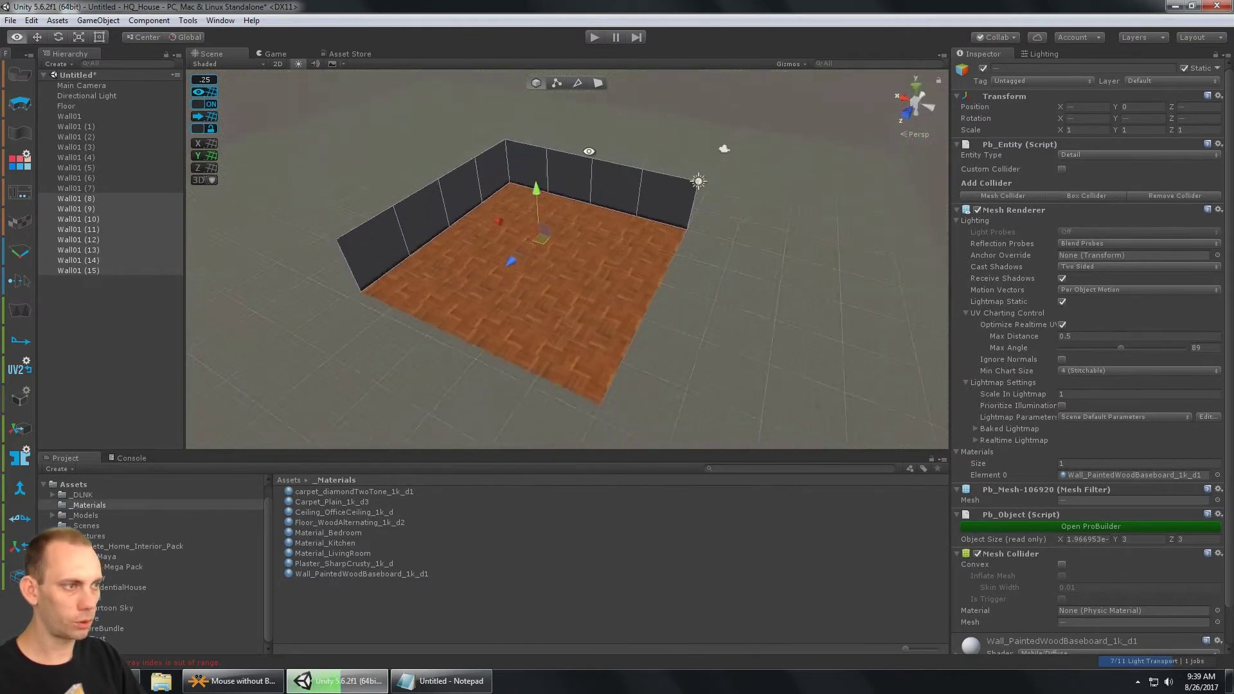
pyautogui.keyDown('alt'); pyautogui.moveTo(589, 151); pyautogui.dragTo(735, 118); pyautogui.keyUp('alt')
pyautogui.keyDown('alt'); pyautogui.moveTo(504, 243); pyautogui.dragTo(711, 299); pyautogui.keyUp('alt')
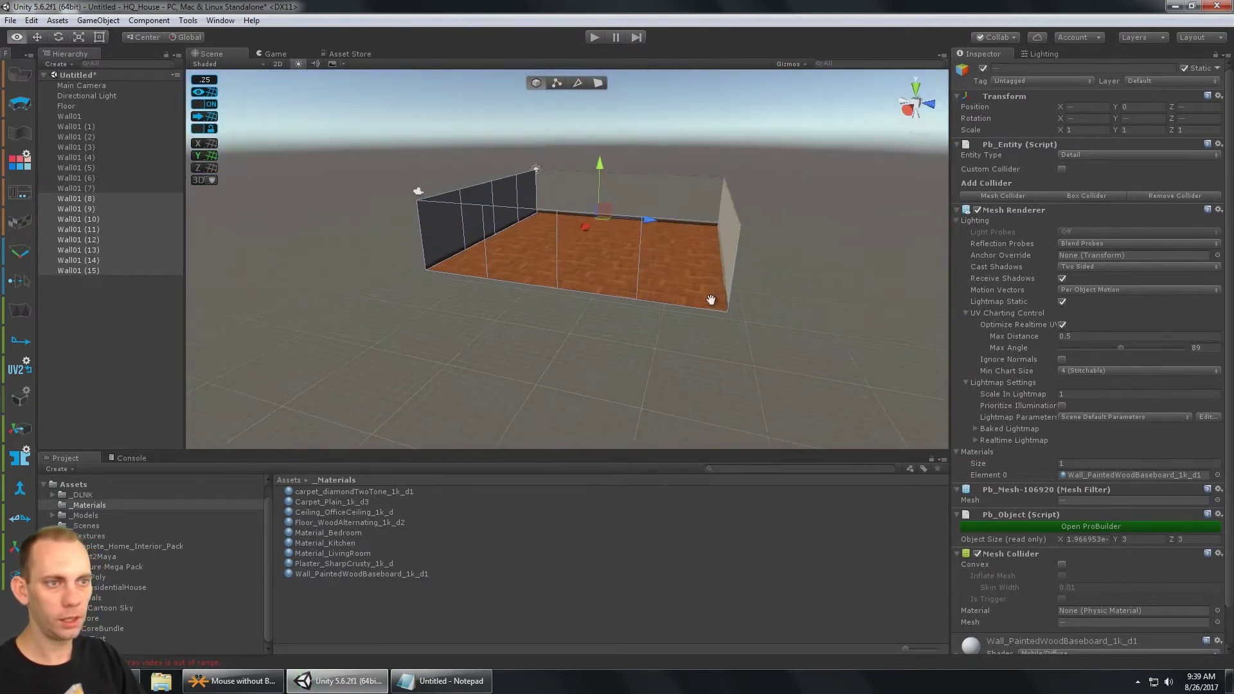
pyautogui.moveTo(710, 300); pyautogui.dragTo(637, 325, button='middle')
# - Select all sixteen wall tiles, from Wall01 to Wall01 (15), and merge them into one object
pyautogui.click(128, 126)
pyautogui.click(72, 117)
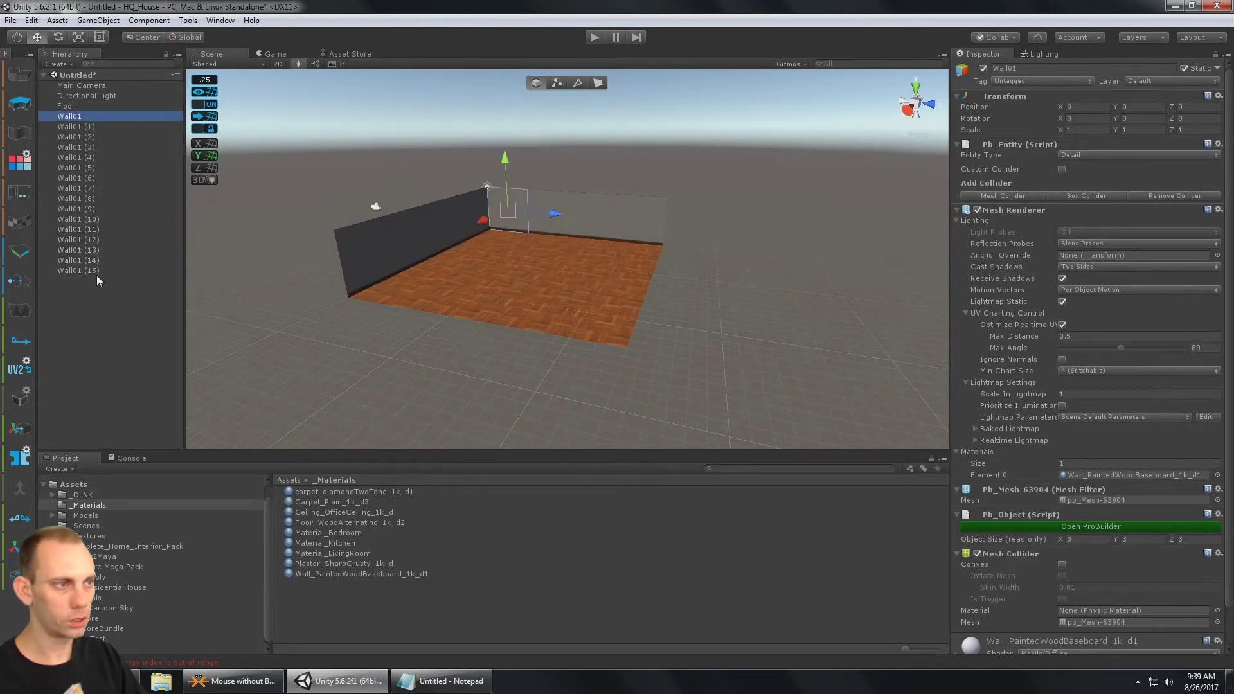
pyautogui.keyDown('shift'); pyautogui.click(96, 272); pyautogui.keyUp('shift')
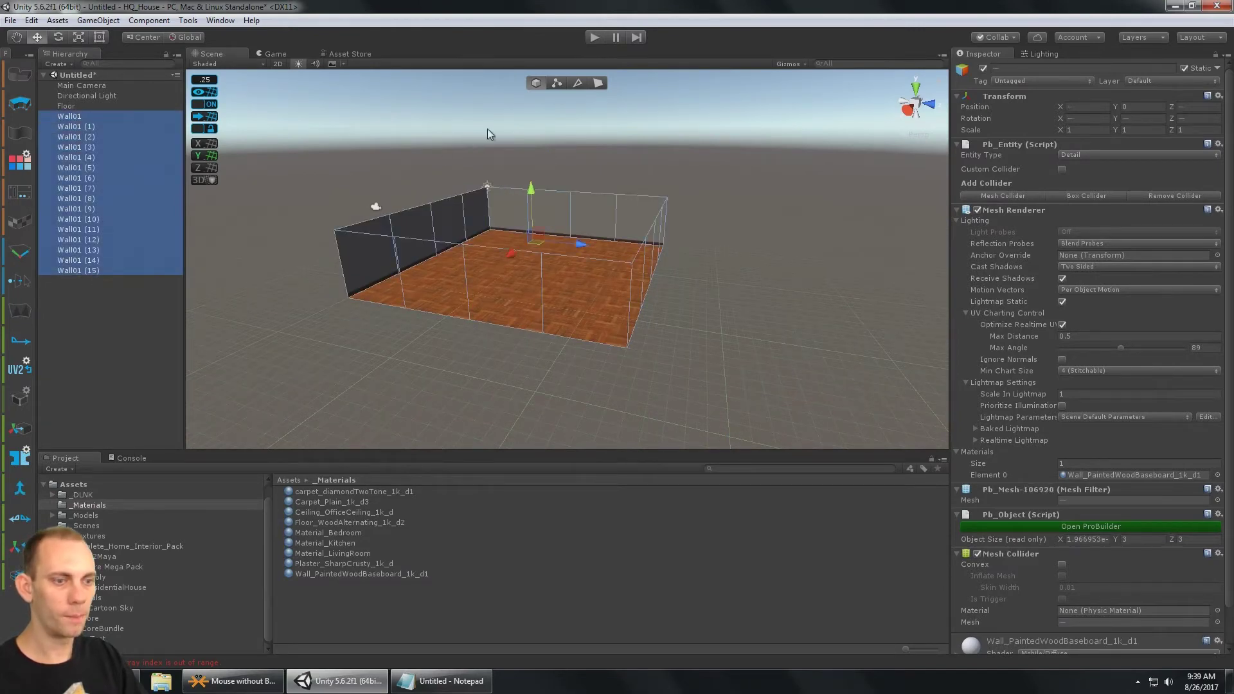
pyautogui.click(20, 491)
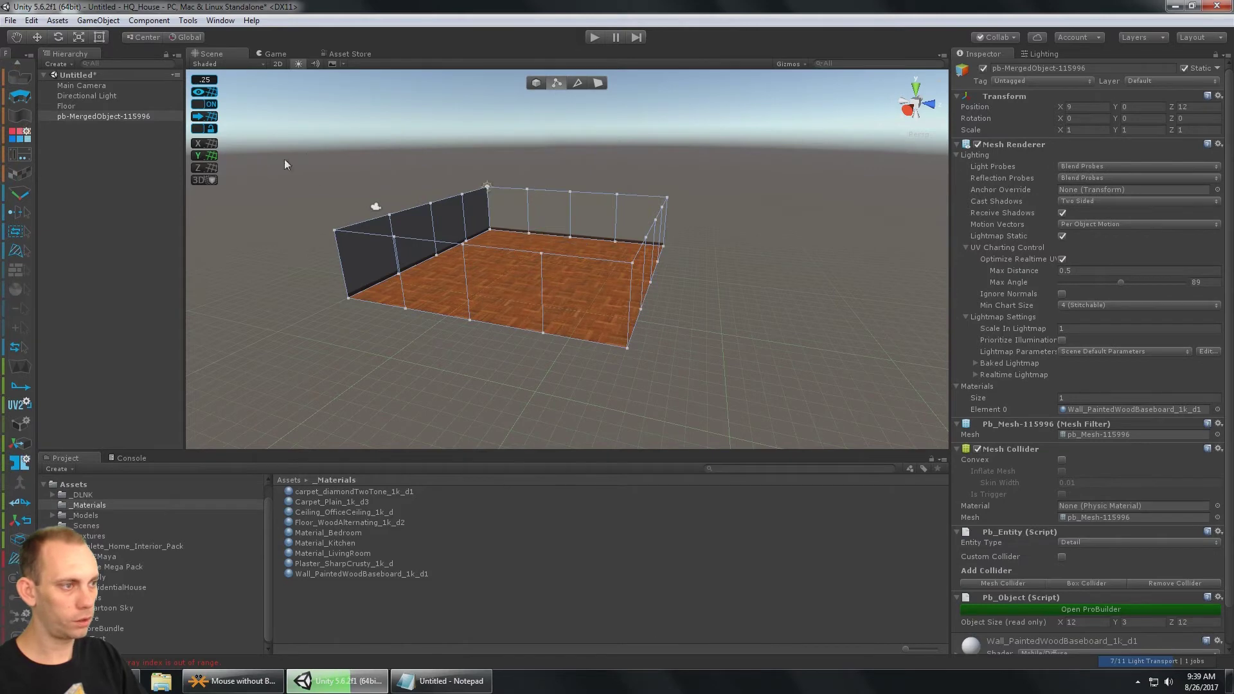
# - Select all vertices of the merged walls in vertex mode and weld them
pyautogui.moveTo(284, 160); pyautogui.dragTo(761, 384)
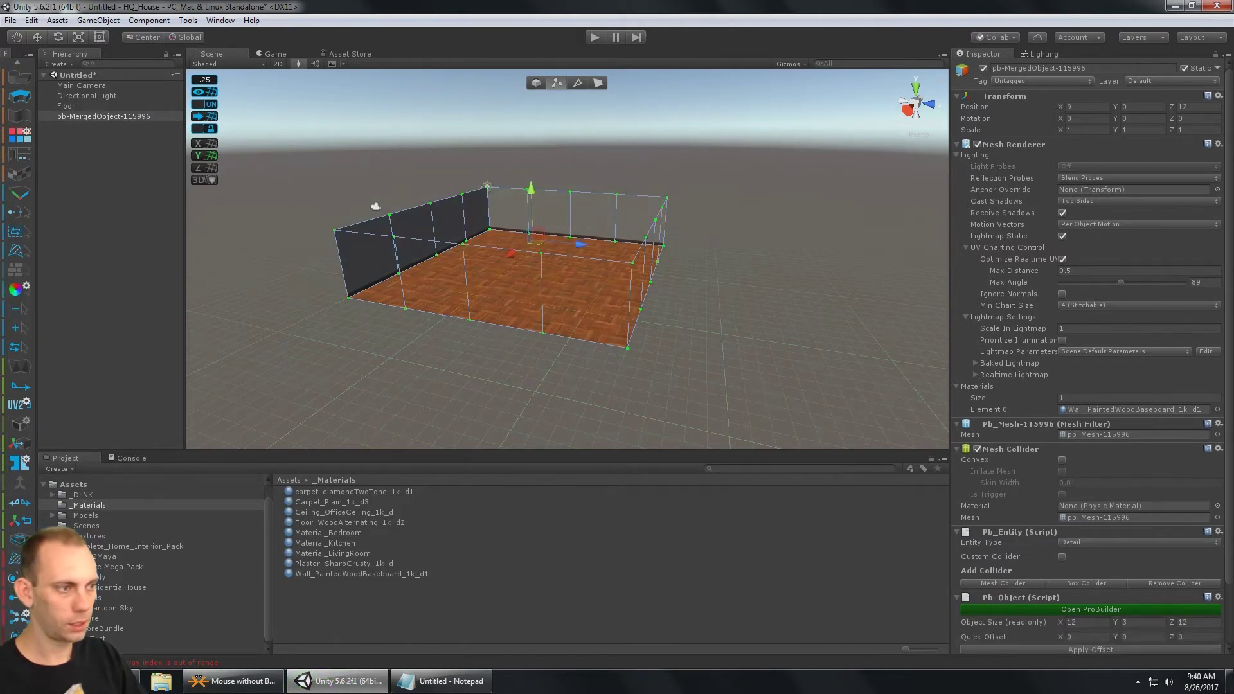
pyautogui.click(19, 616)
pyautogui.keyDown('alt'); pyautogui.moveTo(426, 284); pyautogui.dragTo(674, 297); pyautogui.keyUp('alt')
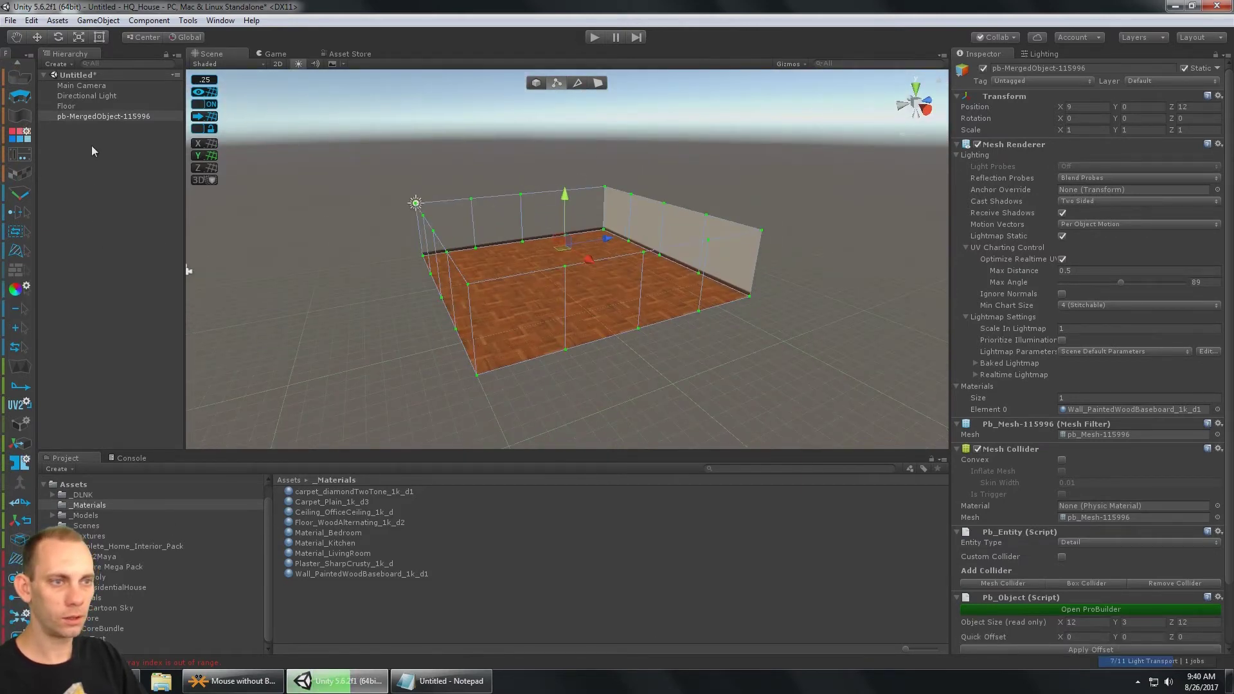
# - Rename the merged wall object as Walls, return to object selection and deselect it
pyautogui.click(91, 118)
pyautogui.write('Walls')
pyautogui.press('Return')
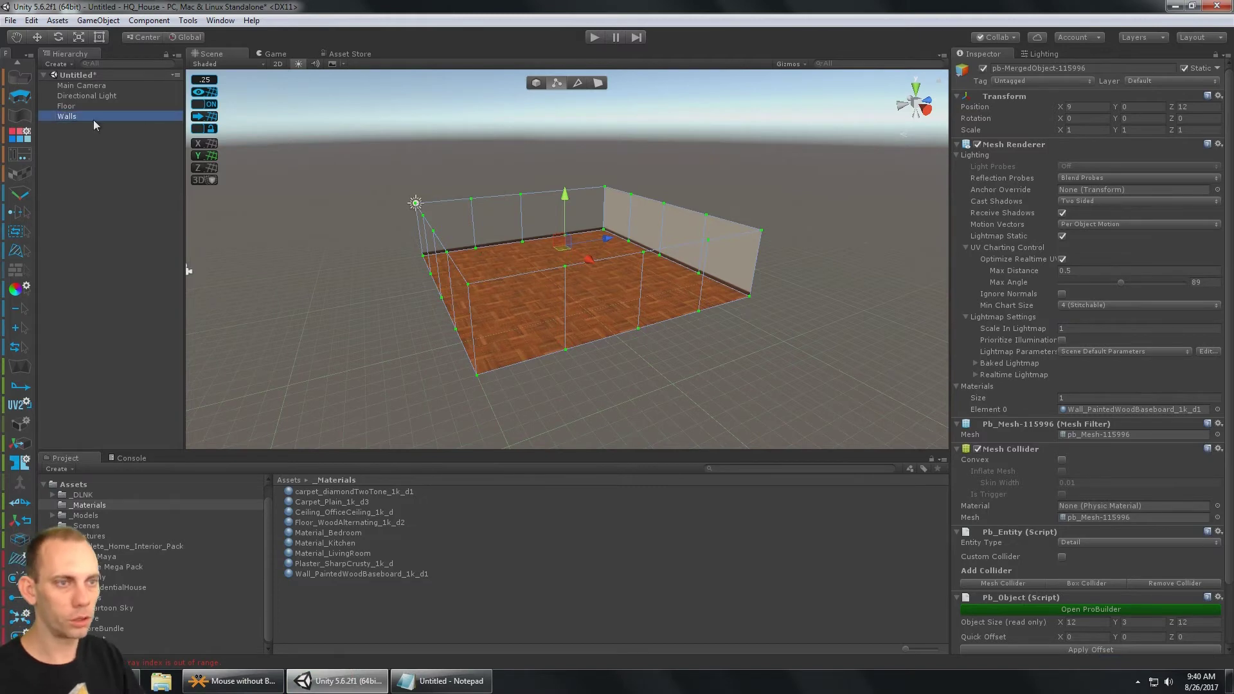
pyautogui.keyDown('alt'); pyautogui.moveTo(503, 220); pyautogui.dragTo(572, 118); pyautogui.keyUp('alt')
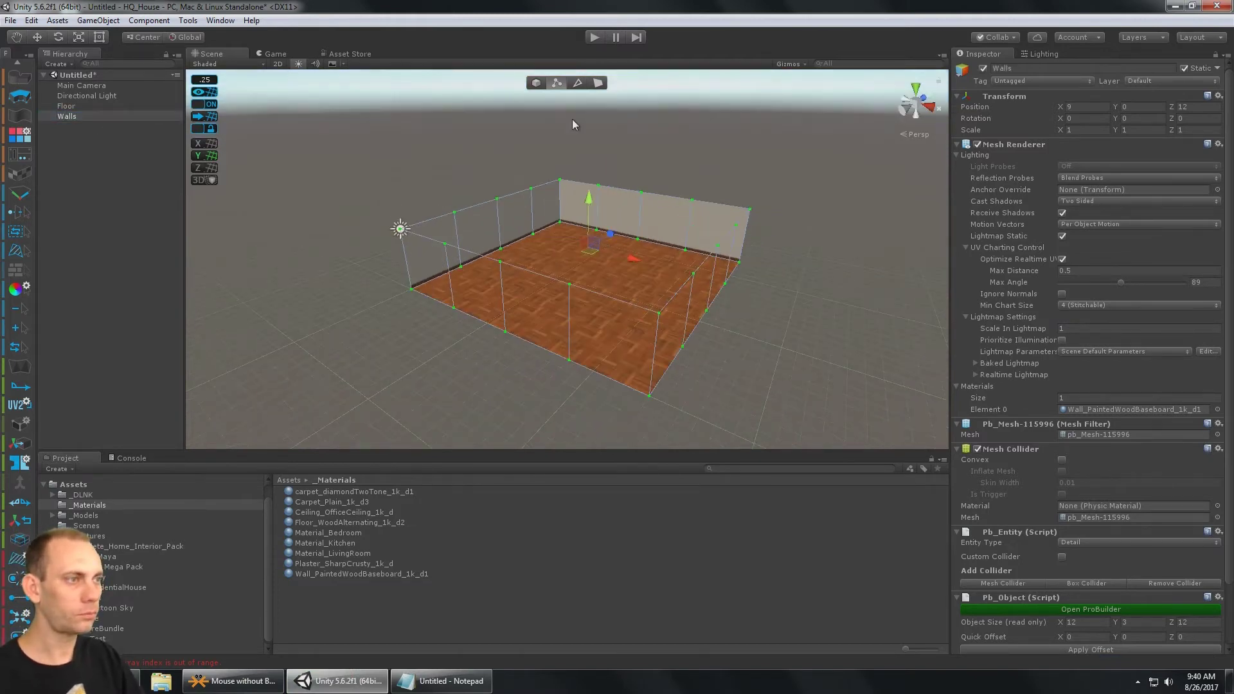
pyautogui.click(537, 84)
pyautogui.click(521, 154)
# - Duplicate the Floor and raise the copy to Y 3 at the top of the walls to form the ceiling
pyautogui.scroll(5, 514, 215)
pyautogui.moveTo(501, 226); pyautogui.dragTo(349, 204, button='middle')
pyautogui.keyDown('alt'); pyautogui.moveTo(349, 204); pyautogui.dragTo(618, 222); pyautogui.keyUp('alt')
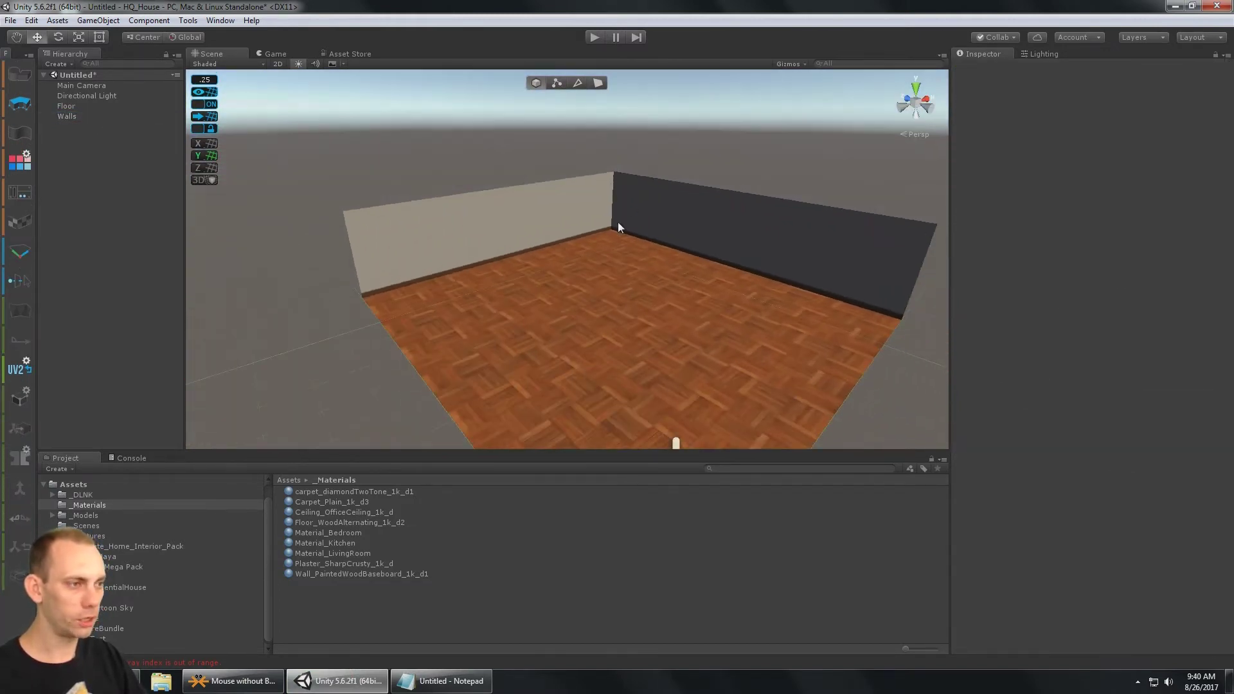
pyautogui.click(661, 263)
pyautogui.keyDown('alt'); pyautogui.moveTo(660, 263); pyautogui.dragTo(615, 252); pyautogui.keyUp('alt')
pyautogui.scroll(-3, 618, 222)
pyautogui.hotkey('ctrl', 'd')
pyautogui.moveTo(581, 204); pyautogui.dragTo(648, 183)
# - Set the ceiling copy's X rotation to 180 so that it faces down into the room
pyautogui.click(1140, 119)
pyautogui.press('e')
pyautogui.keyDown('alt'); pyautogui.moveTo(707, 210); pyautogui.dragTo(441, 198); pyautogui.keyUp('alt')
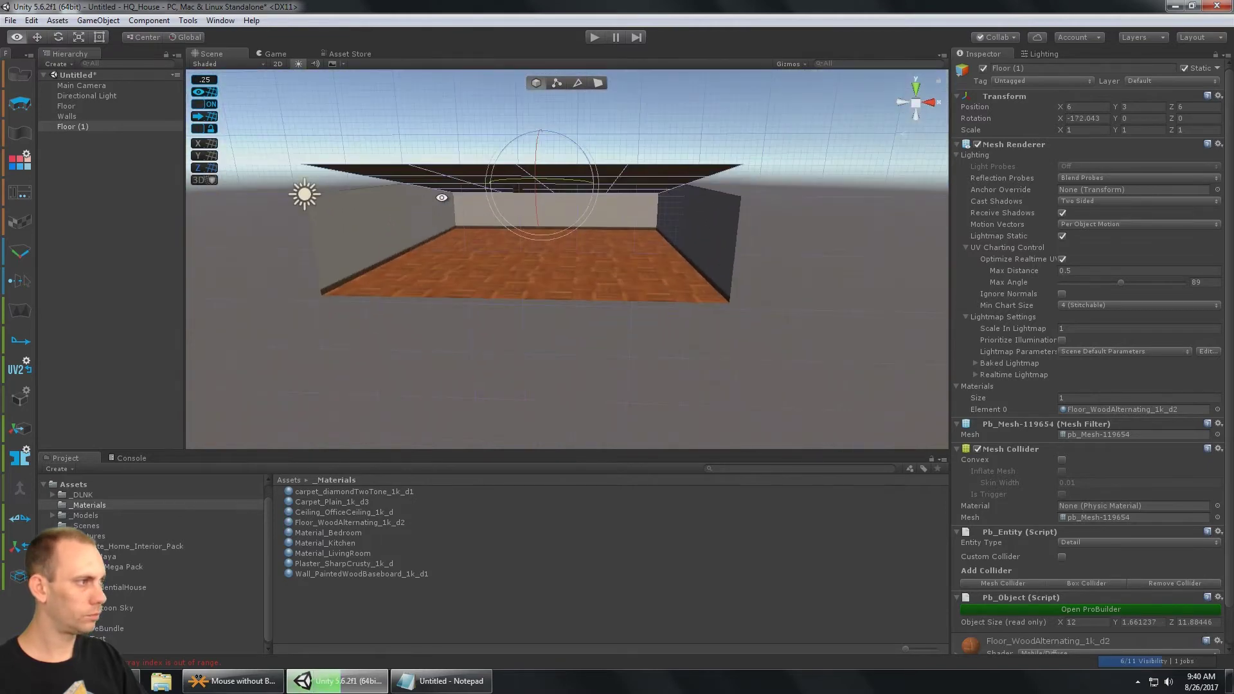
pyautogui.doubleClick(1092, 118)
pyautogui.write('180')
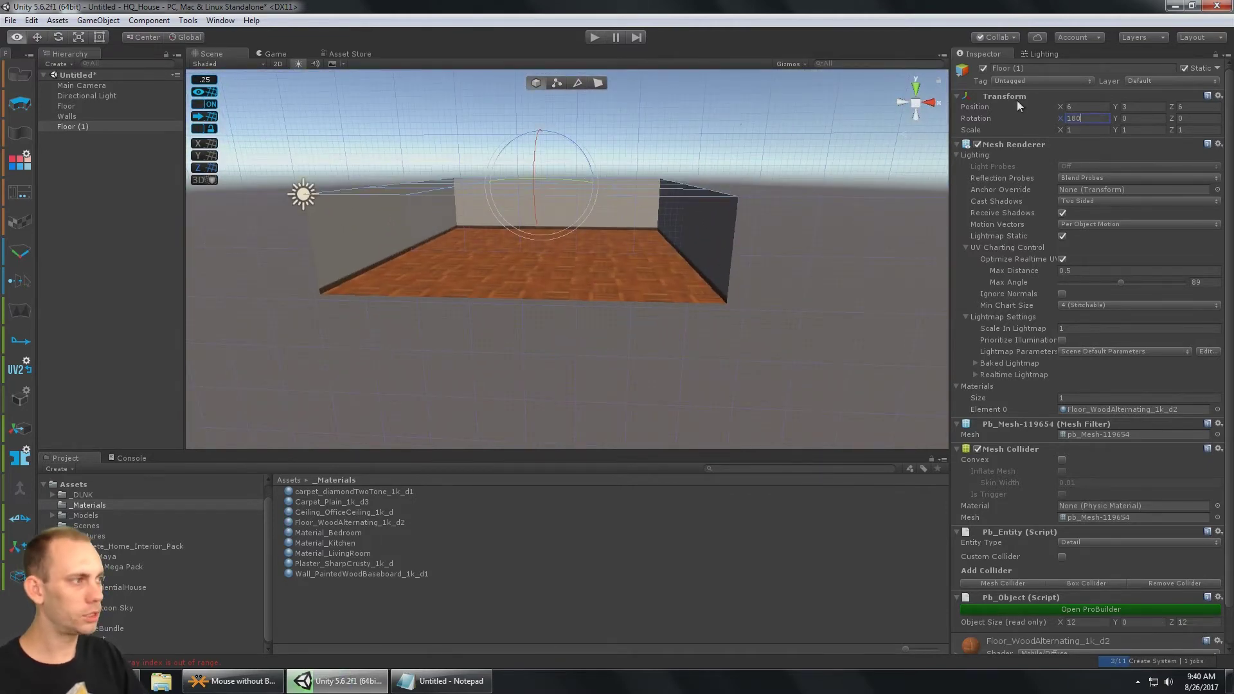
pyautogui.keyDown('alt'); pyautogui.moveTo(787, 209); pyautogui.dragTo(319, 225); pyautogui.keyUp('alt')
pyautogui.scroll(3, 553, 218)
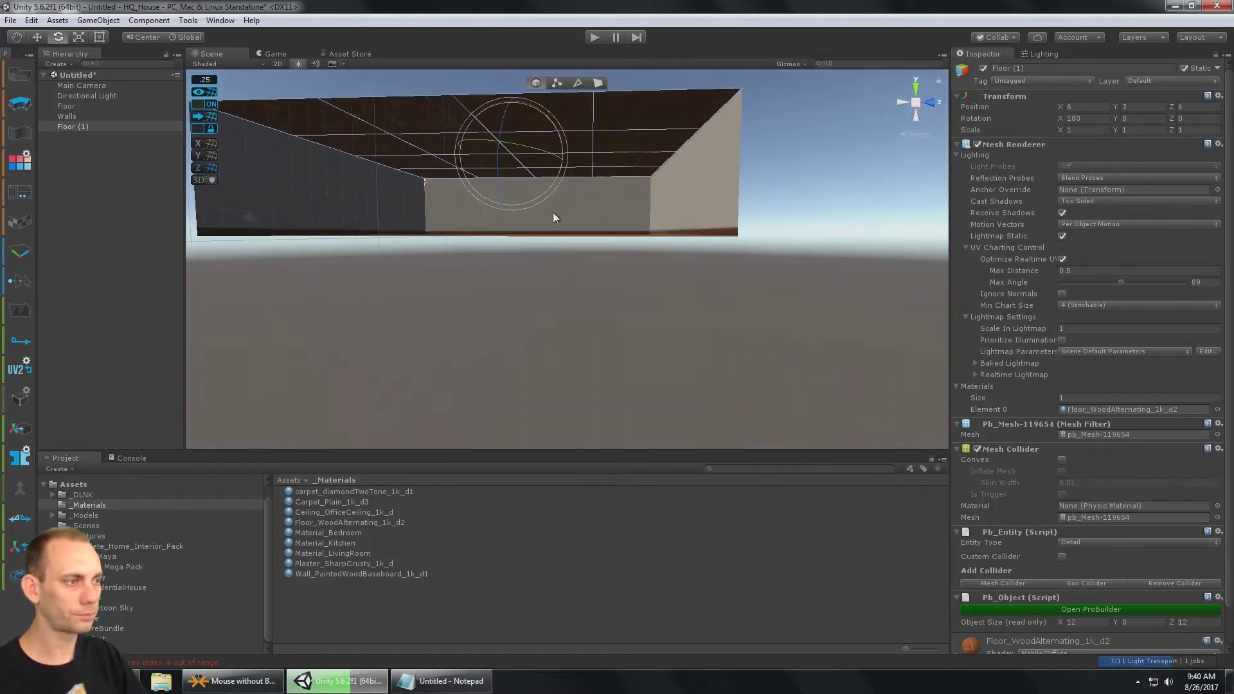
pyautogui.keyDown('alt'); pyautogui.moveTo(554, 218); pyautogui.dragTo(661, 275); pyautogui.keyUp('alt')
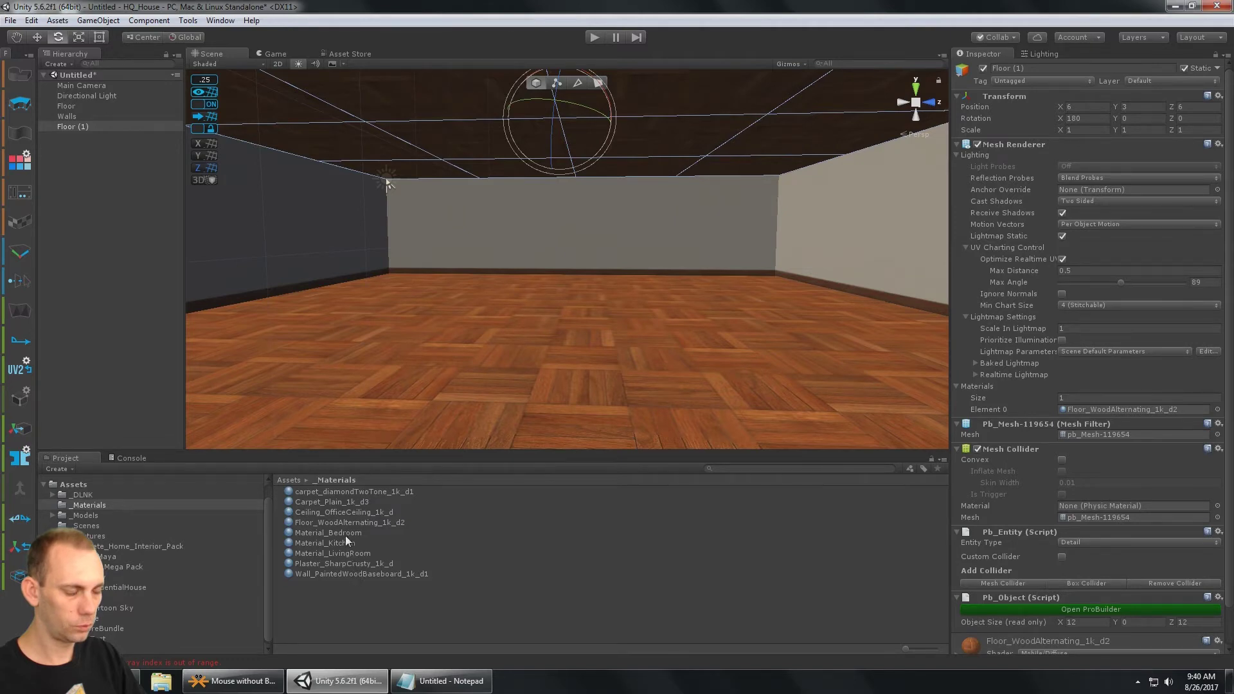
# - Apply the Ceiling_OfficeCeiling_1k_d material to the ceiling plane and deselect it
pyautogui.moveTo(365, 512); pyautogui.dragTo(651, 347)
pyautogui.scroll(-3, 643, 260)
pyautogui.click(679, 160)
pyautogui.keyDown('alt'); pyautogui.moveTo(655, 264); pyautogui.dragTo(559, 298); pyautogui.keyUp('alt')
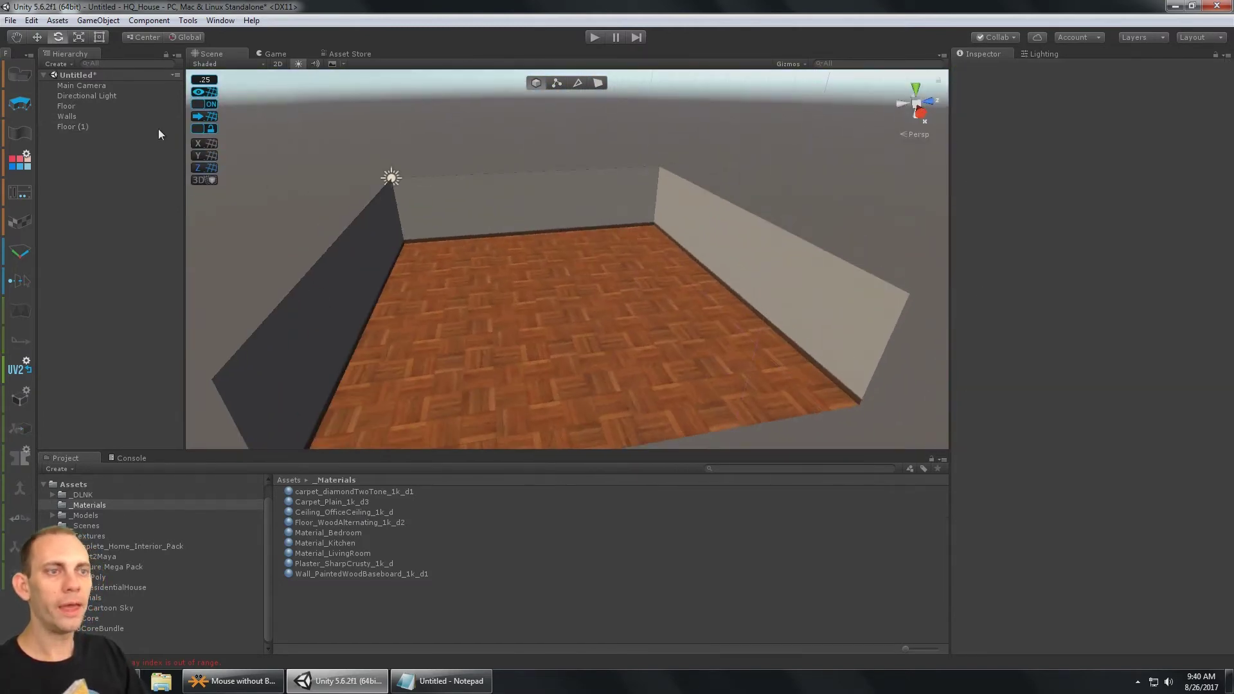
# - Select the Floor, Walls and Floor (1) objects together and merge them into one object
pyautogui.click(90, 106)
pyautogui.keyDown('shift'); pyautogui.click(103, 123); pyautogui.keyUp('shift')
pyautogui.press('f')
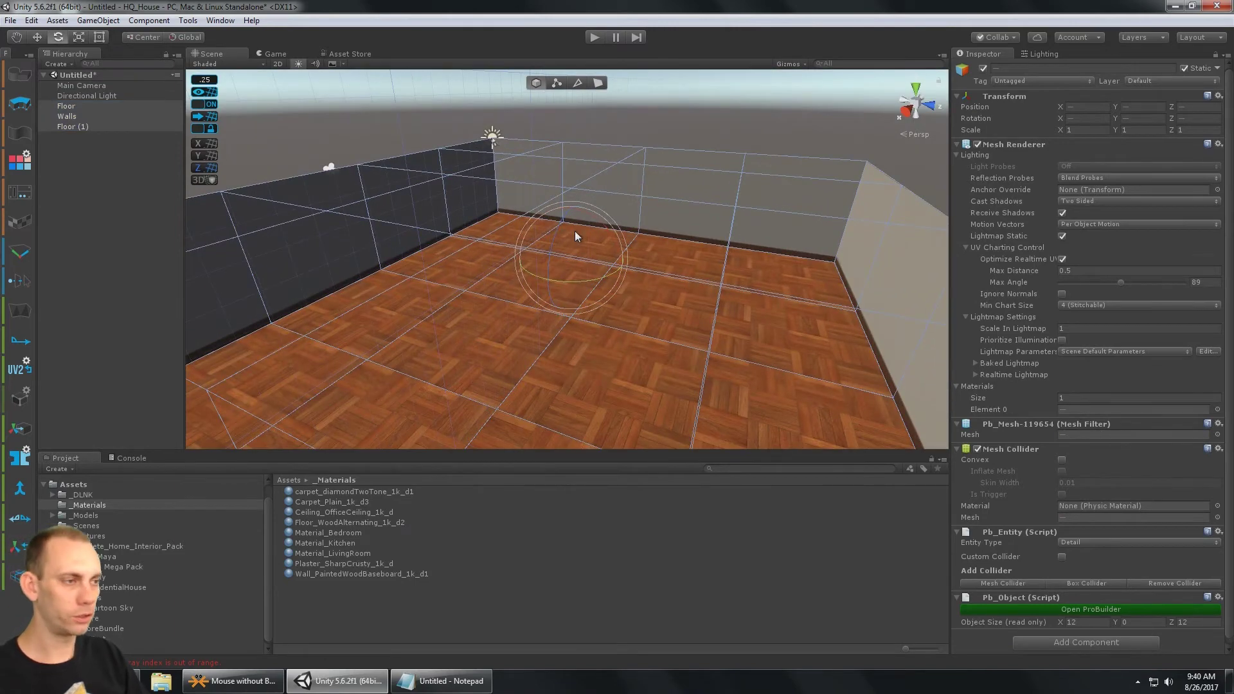
pyautogui.scroll(-10, 687, 276)
pyautogui.keyDown('alt'); pyautogui.moveTo(701, 296); pyautogui.dragTo(604, 276); pyautogui.keyUp('alt')
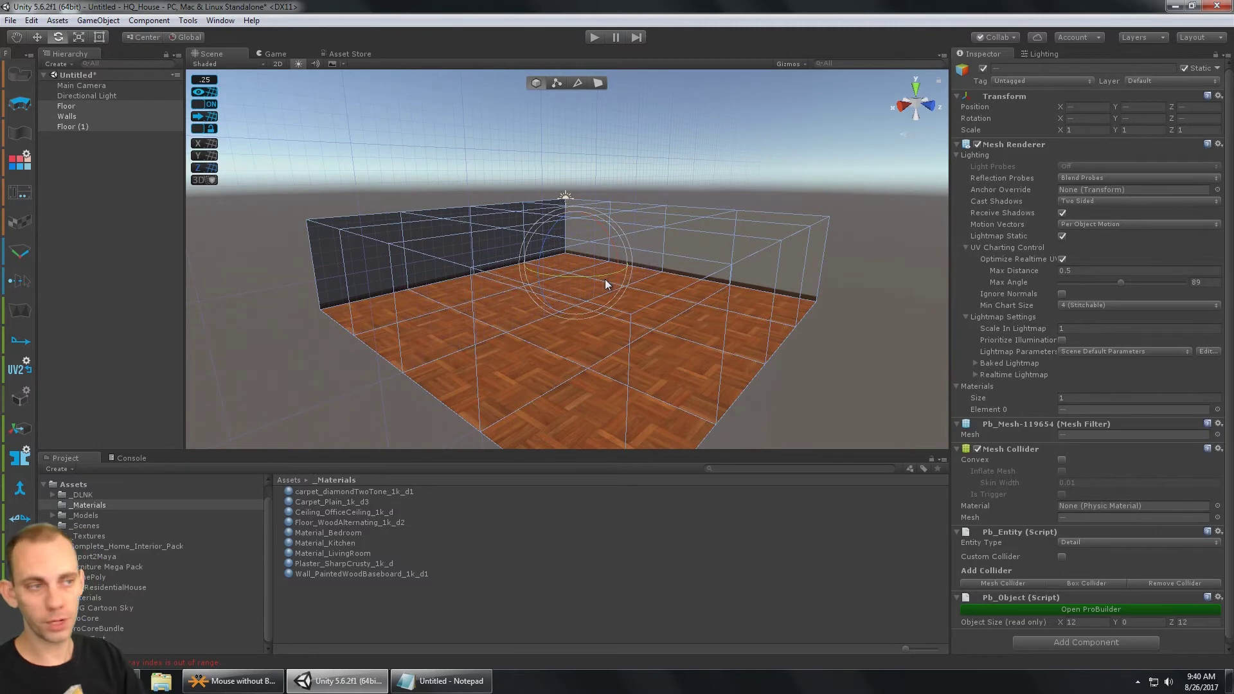
pyautogui.scroll(10, 654, 273)
pyautogui.moveTo(657, 283)
pyautogui.mouseDown(button='right')
pyautogui.moveTo(661, 340)
pyautogui.moveTo(652, 277)
pyautogui.mouseUp(button='right')
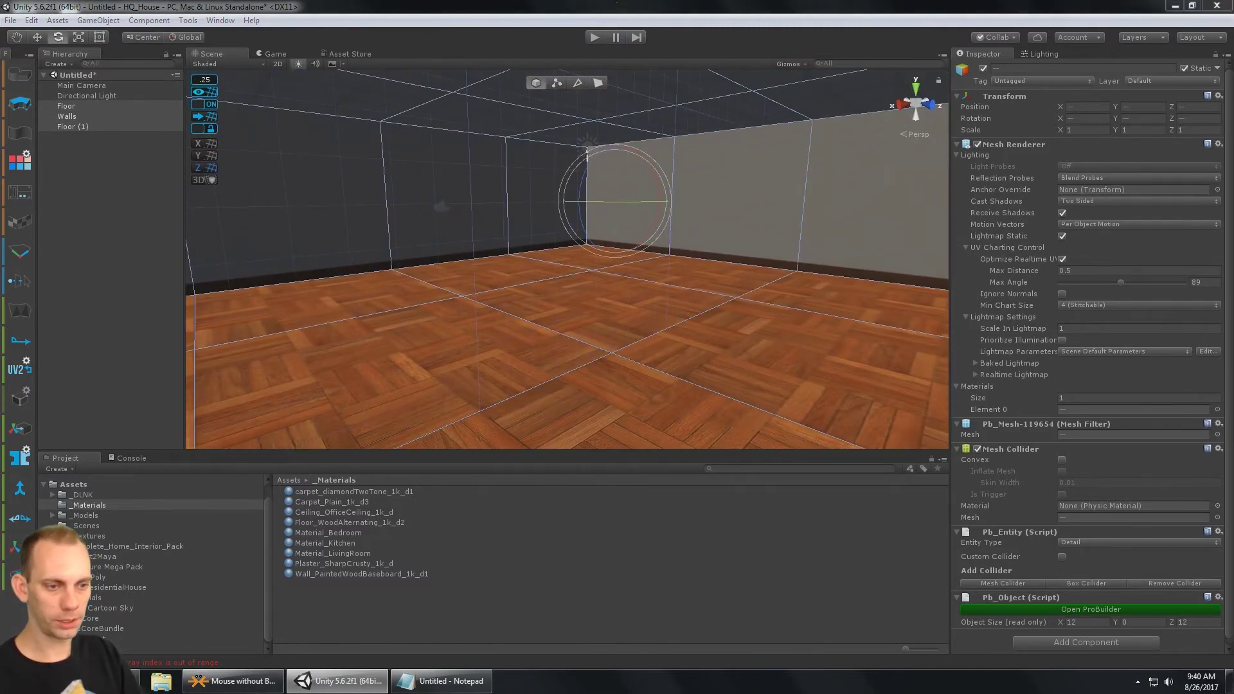
pyautogui.click(19, 576)
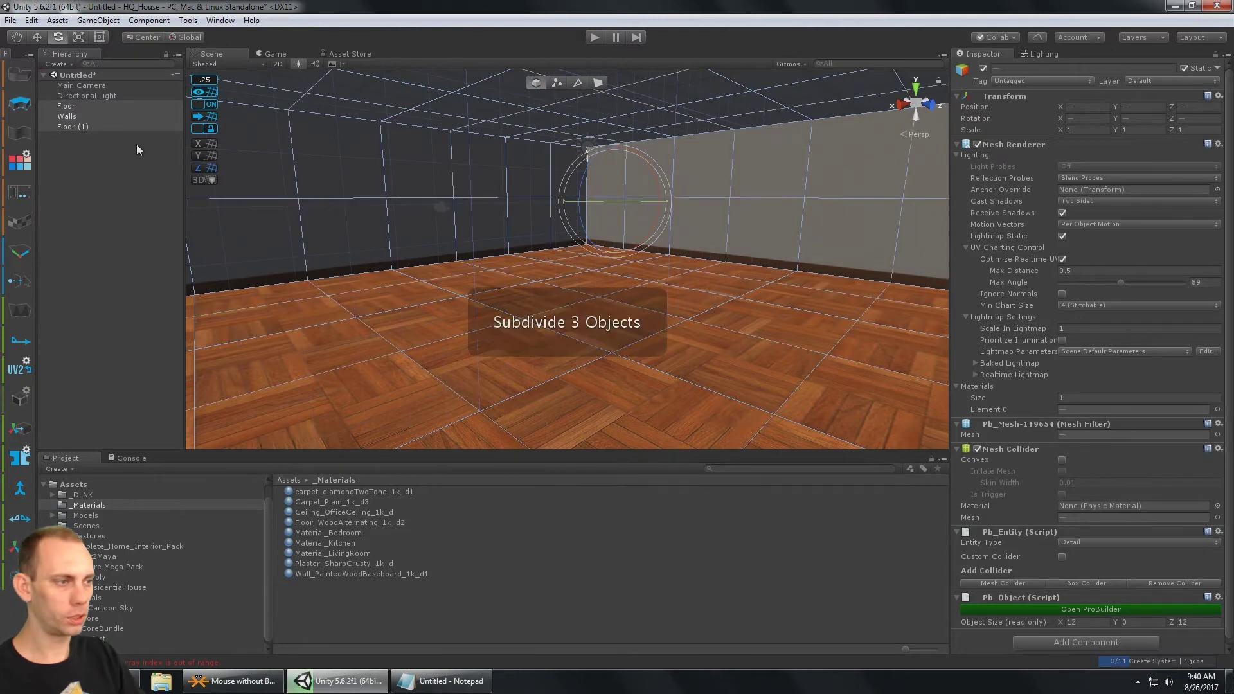
pyautogui.hotkey('ctrl', 'z')
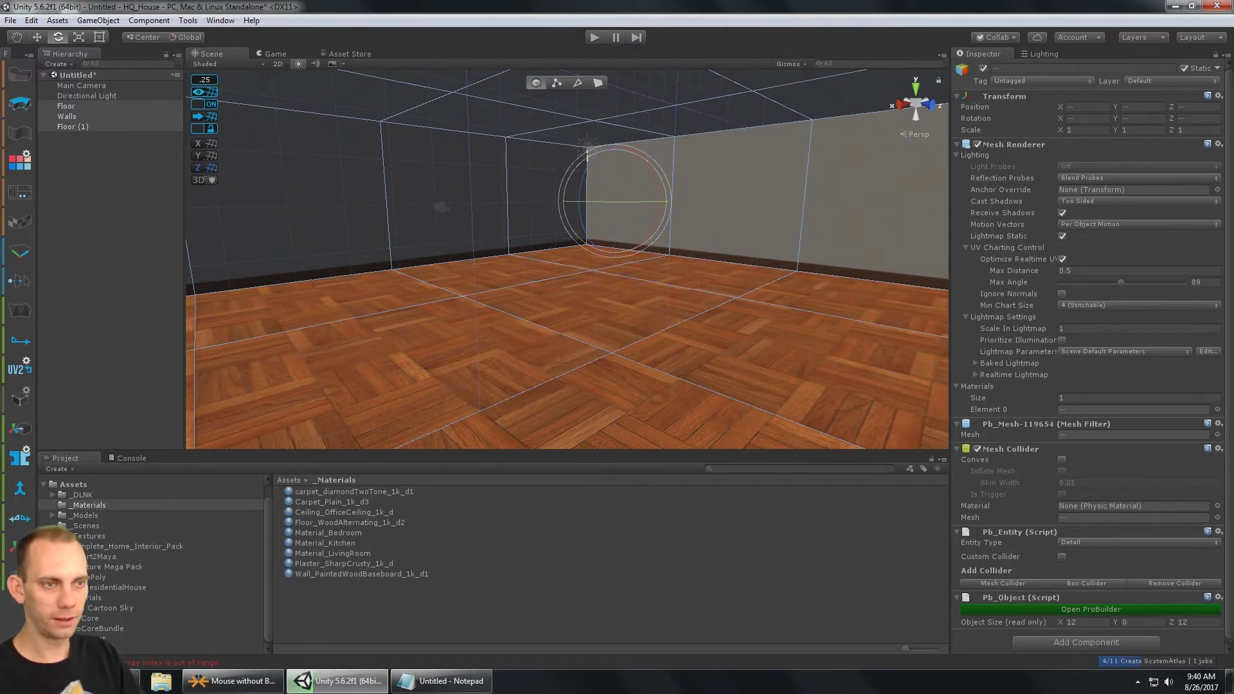
pyautogui.click(20, 487)
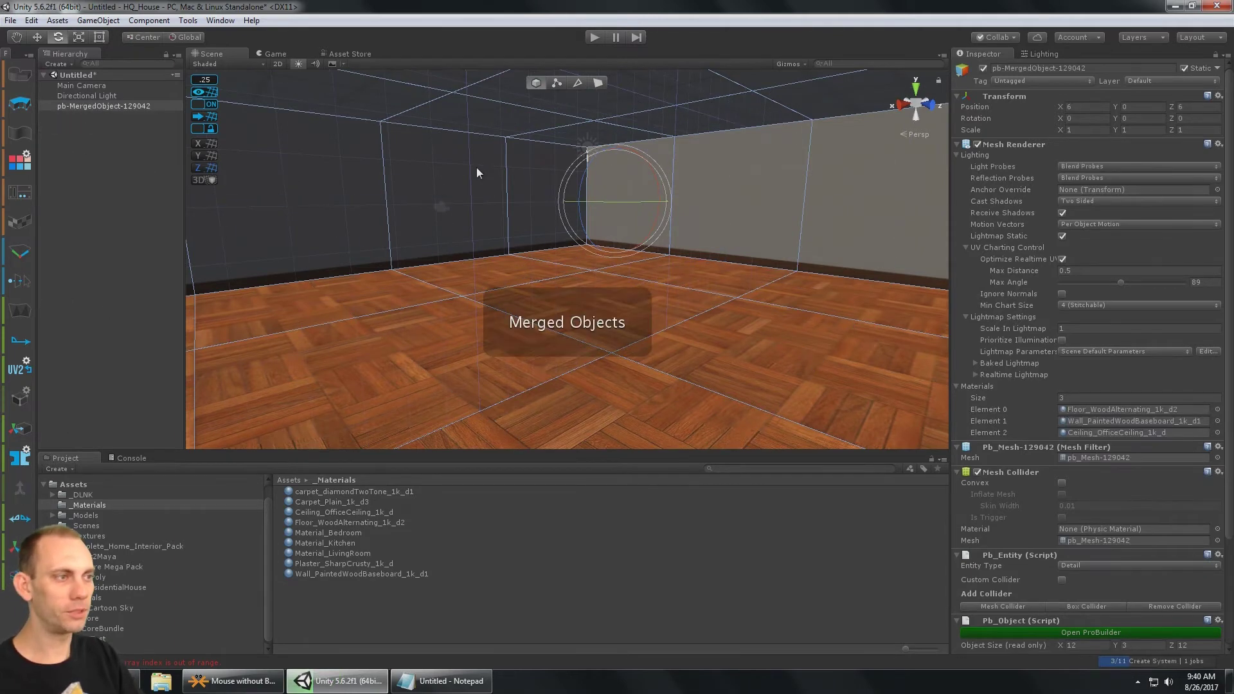
# - Select every vertex of the merged floor, walls and ceiling in vertex mode and weld them
pyautogui.keyDown('alt'); pyautogui.moveTo(476, 167); pyautogui.dragTo(527, 192); pyautogui.keyUp('alt')
pyautogui.scroll(-10, 527, 192)
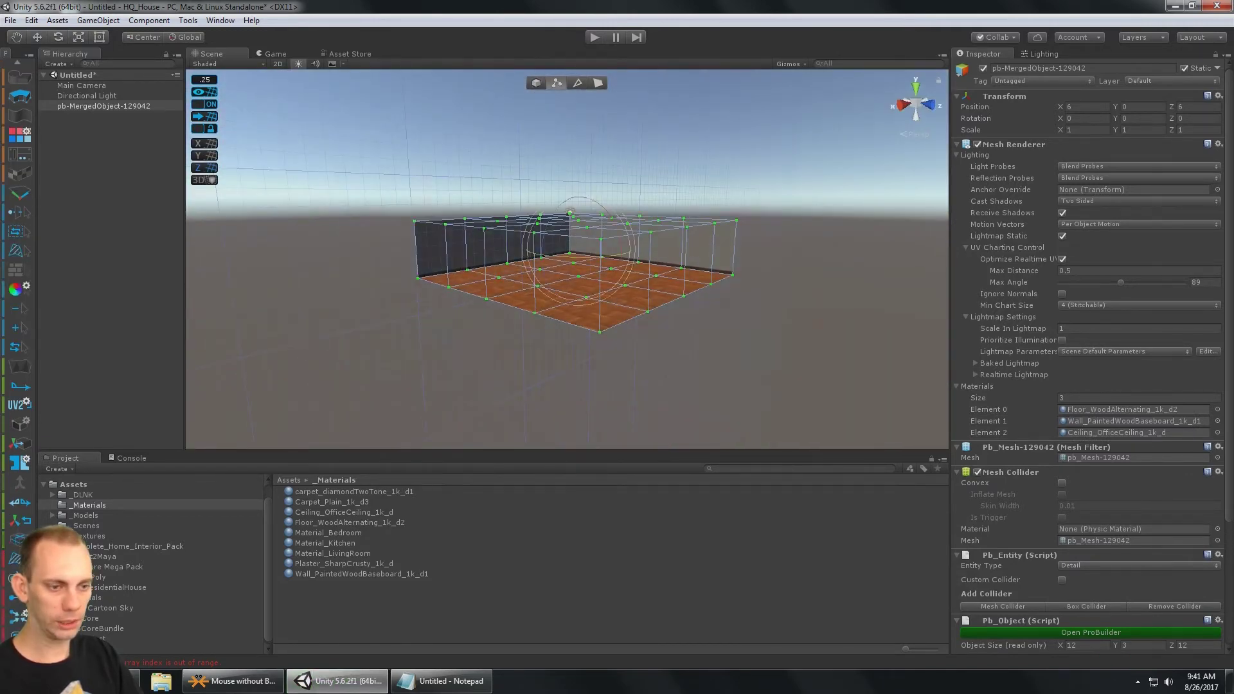
pyautogui.click(19, 347)
pyautogui.click(19, 615)
pyautogui.keyDown('alt'); pyautogui.moveTo(452, 92); pyautogui.dragTo(506, 133); pyautogui.keyUp('alt')
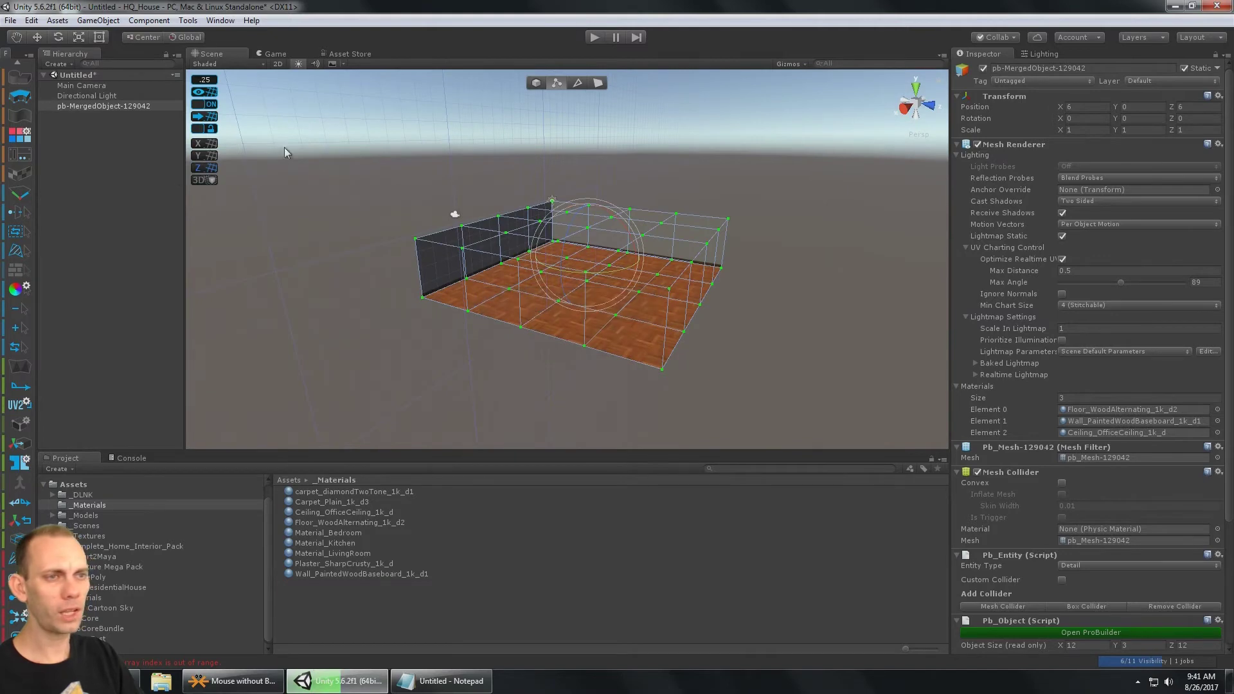
# - Rename the merged object as Room and clear the vertex selection
pyautogui.press('w')
pyautogui.click(95, 106)
pyautogui.press('F2')
pyautogui.write('Room')
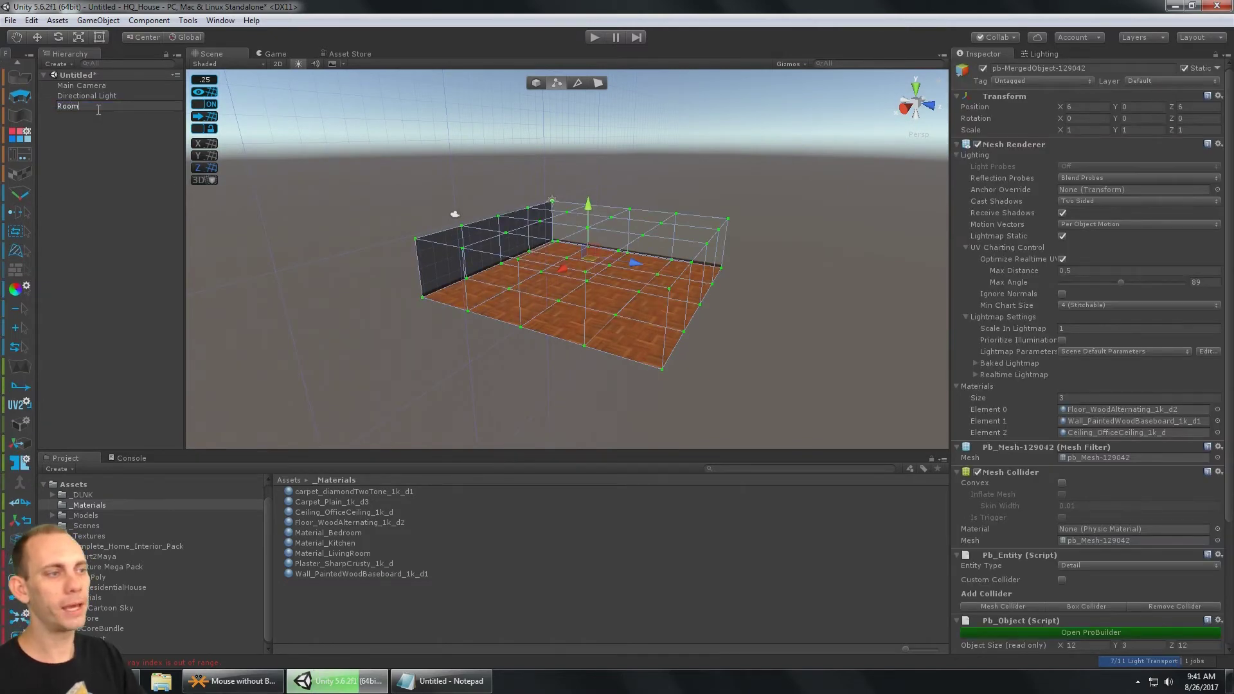
pyautogui.press('Return')
pyautogui.keyDown('alt'); pyautogui.moveTo(643, 193); pyautogui.dragTo(675, 238); pyautogui.keyUp('alt')
pyautogui.scroll(3, 700, 242)
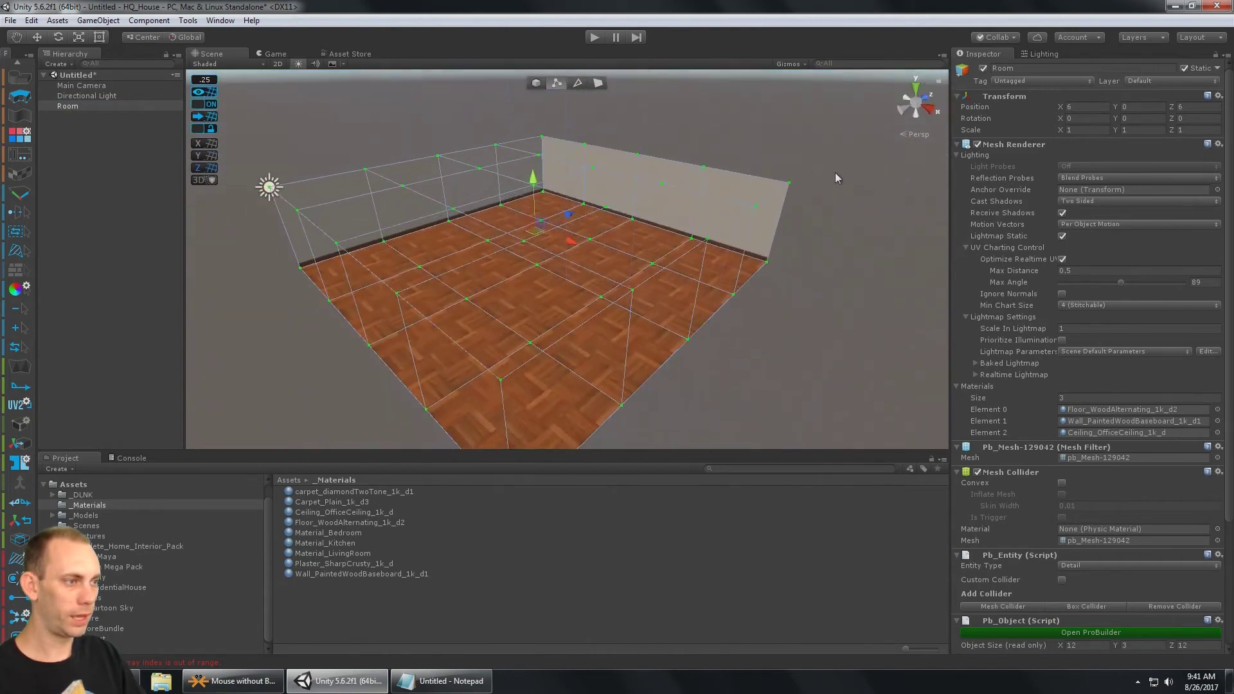
pyautogui.click(835, 172)
# - Examine the inside of the room, checking the wall corners and the edges where walls, floor and ceiling meet
pyautogui.moveTo(771, 257); pyautogui.dragTo(427, 197, button='right')
pyautogui.press('w')
pyautogui.keyDown('alt'); pyautogui.moveTo(427, 202); pyautogui.dragTo(650, 225); pyautogui.keyUp('alt')
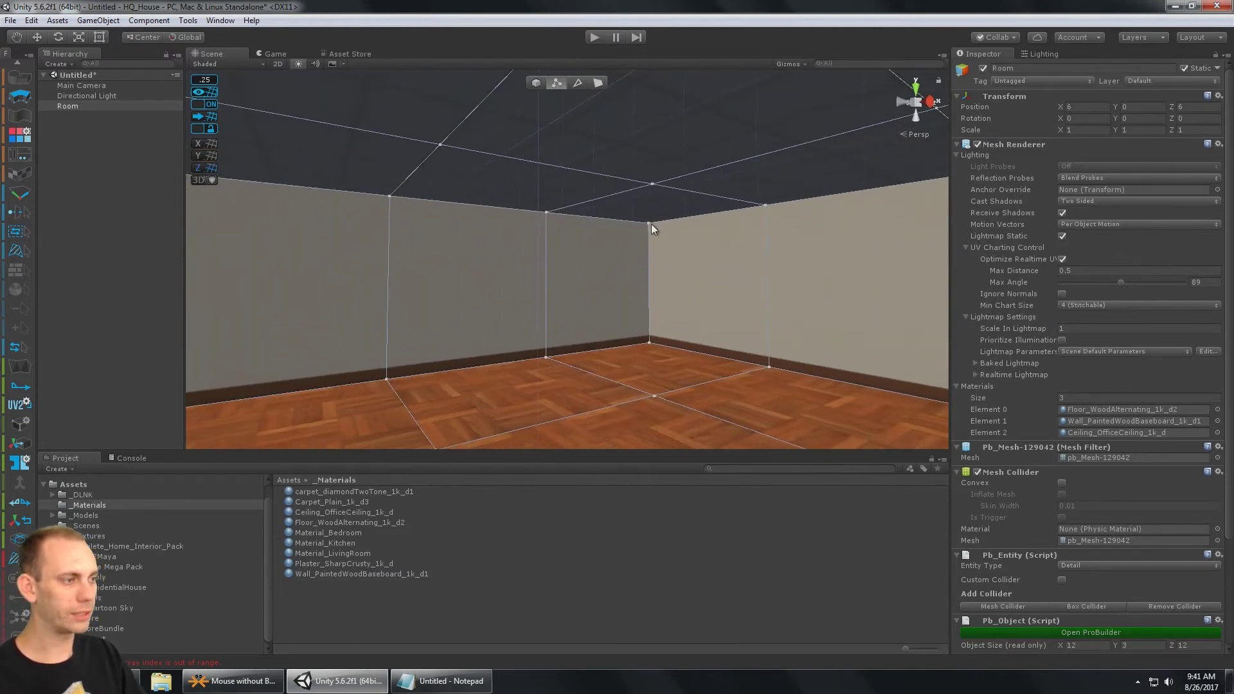
pyautogui.keyDown('alt'); pyautogui.moveTo(699, 348); pyautogui.dragTo(586, 239); pyautogui.keyUp('alt')
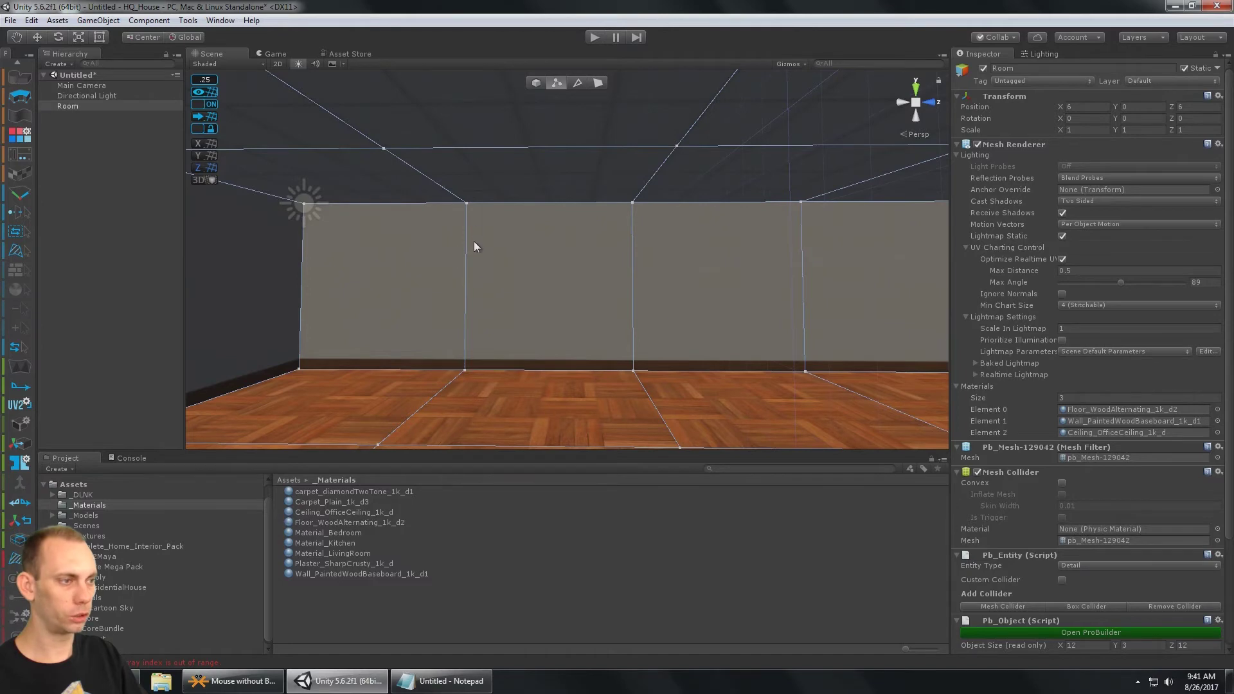
pyautogui.keyDown('alt'); pyautogui.moveTo(602, 310); pyautogui.dragTo(677, 249); pyautogui.keyUp('alt')
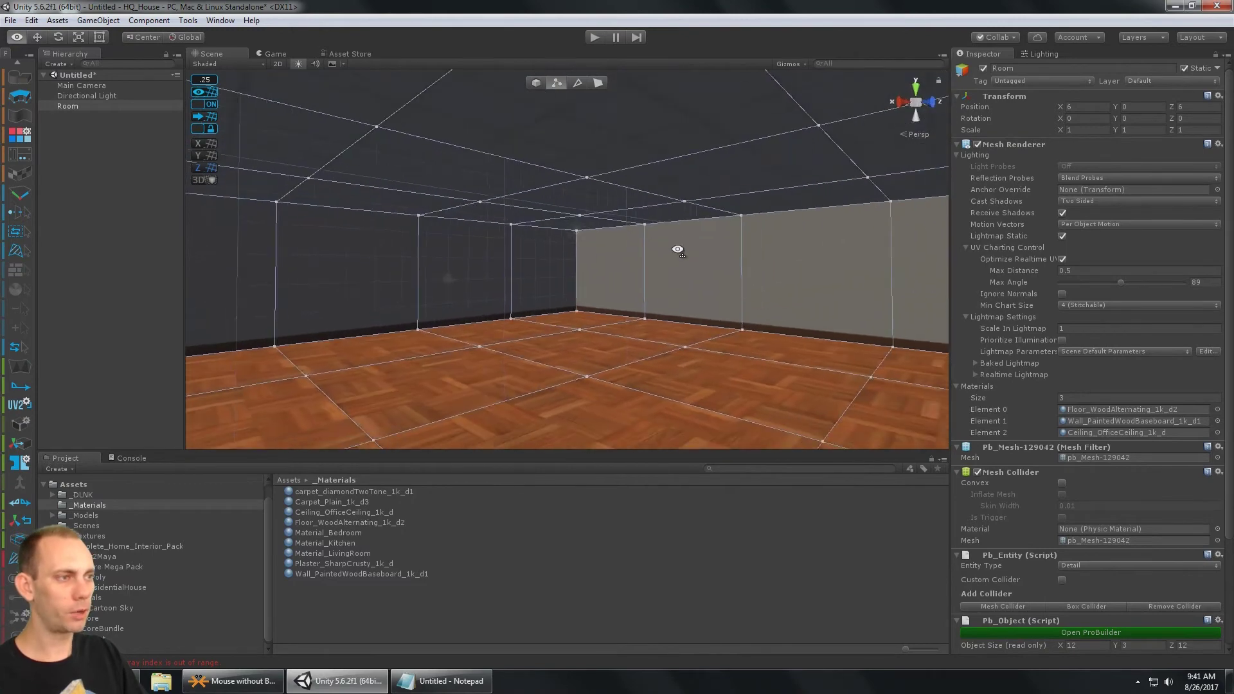
pyautogui.scroll(-3, 677, 253)
pyautogui.moveTo(678, 254)
pyautogui.mouseDown(button='middle')
pyautogui.moveTo(663, 339)
pyautogui.moveTo(688, 253)
pyautogui.mouseUp(button='middle')
pyautogui.keyDown('alt'); pyautogui.moveTo(688, 253); pyautogui.dragTo(706, 279); pyautogui.keyUp('alt')
pyautogui.click(361, 53)
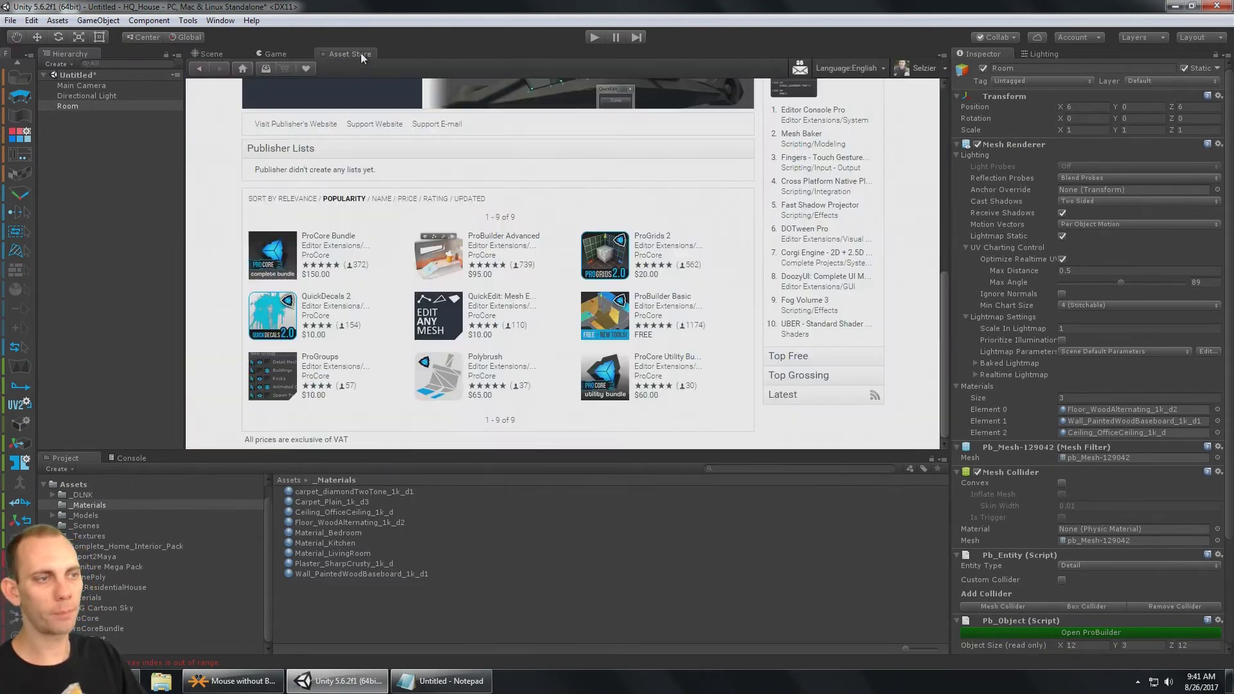
pyautogui.click(213, 53)
# - Place the DiningSet1_Table and DiningSet1_Chair prefabs from the Dining_Set folder on the room's floor
pyautogui.scroll(-1, 211, 552)
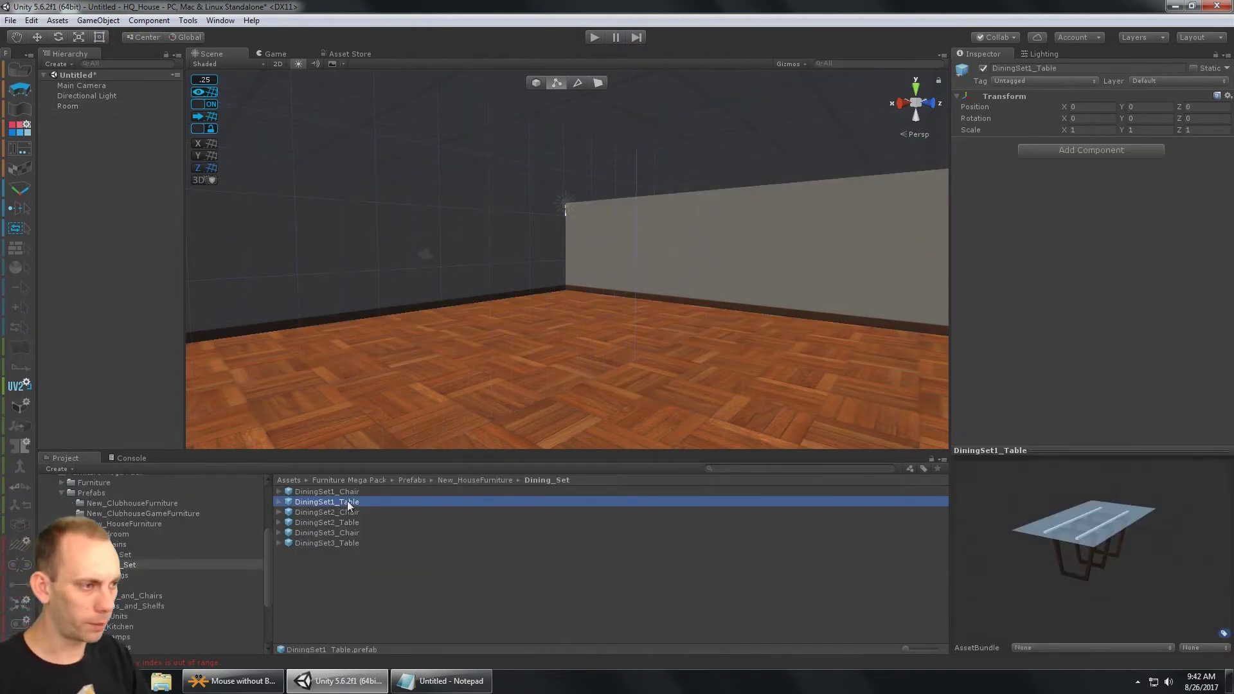
pyautogui.moveTo(347, 500); pyautogui.dragTo(573, 361)
pyautogui.click(337, 522)
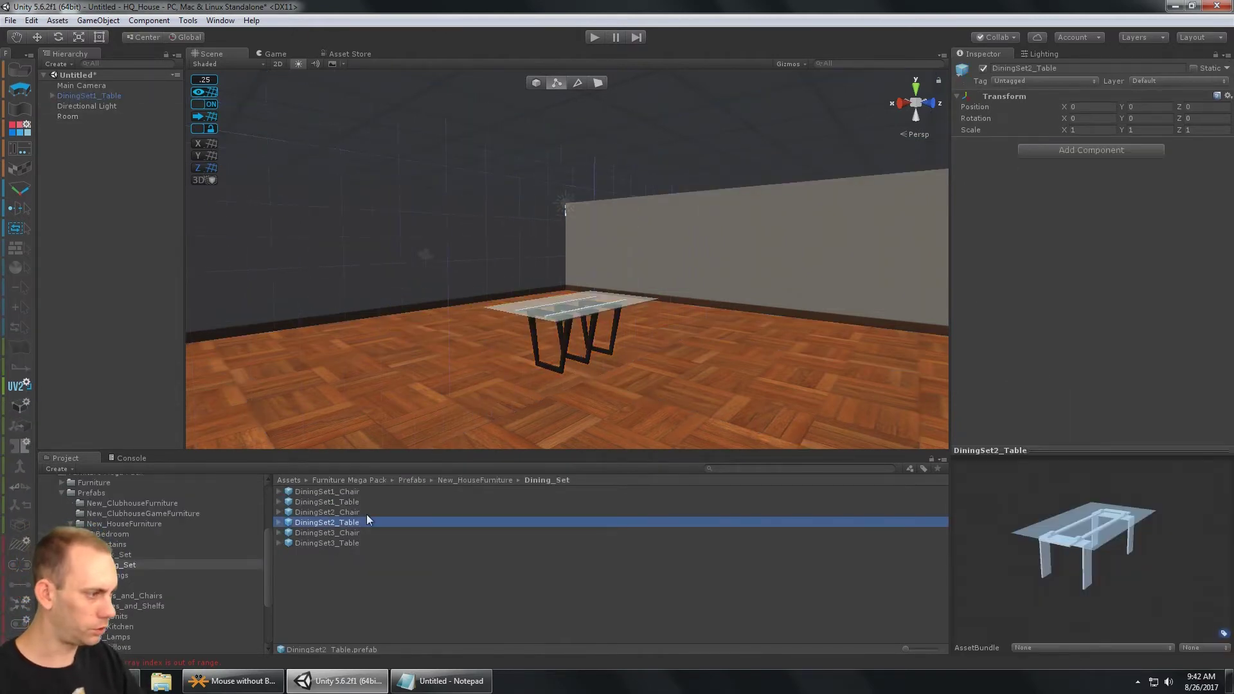
pyautogui.press('Up')
pyautogui.press('Up')
pyautogui.press('Up')
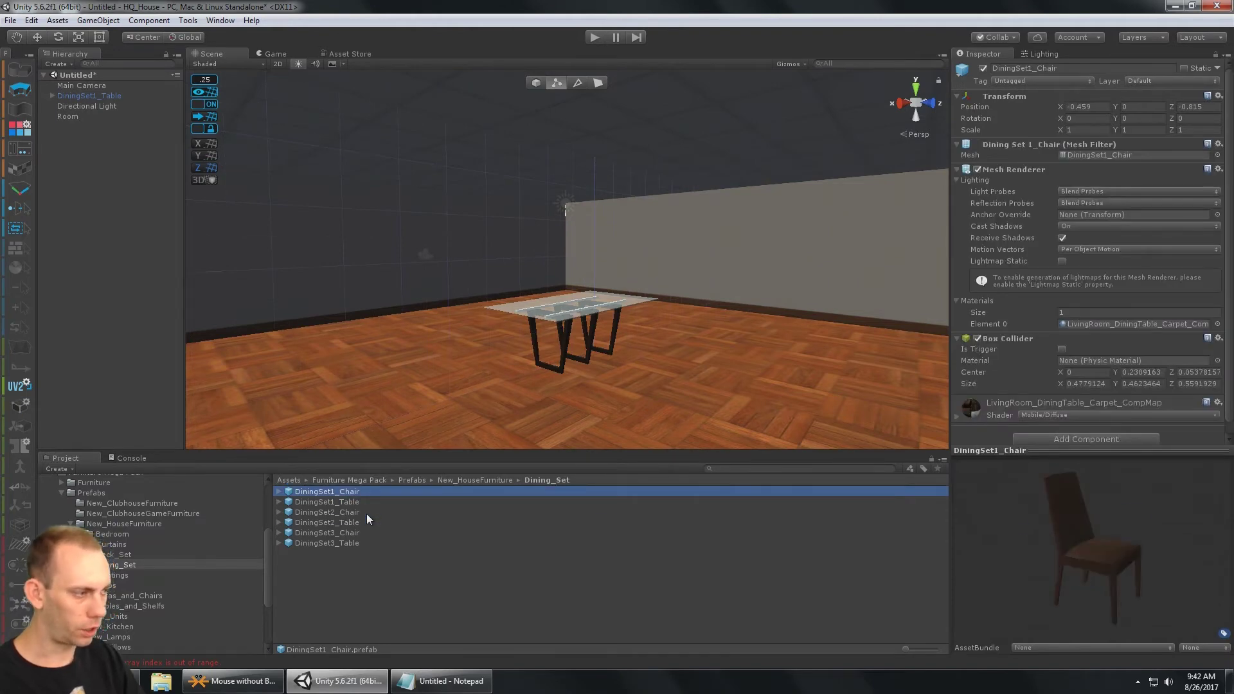
pyautogui.moveTo(352, 494); pyautogui.dragTo(414, 380)
# - Select the dining table, expand its child parts in the hierarchy and examine it up close
pyautogui.keyDown('alt'); pyautogui.moveTo(592, 321); pyautogui.dragTo(531, 339); pyautogui.keyUp('alt')
pyautogui.moveTo(530, 339); pyautogui.dragTo(736, 179, button='right')
pyautogui.click(737, 179)
pyautogui.keyDown('alt'); pyautogui.moveTo(720, 295); pyautogui.dragTo(656, 336); pyautogui.keyUp('alt')
pyautogui.press('f')
pyautogui.click(52, 106)
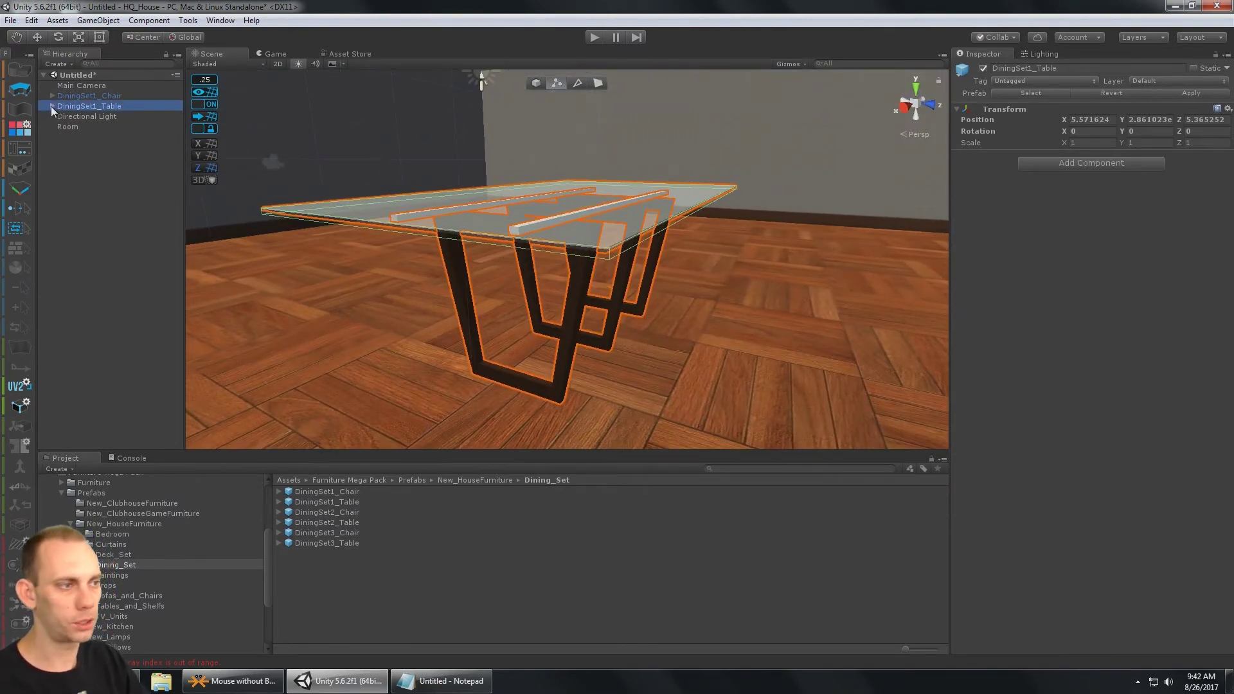
pyautogui.keyDown('alt'); pyautogui.moveTo(613, 270); pyautogui.dragTo(455, 219); pyautogui.keyUp('alt')
pyautogui.moveTo(516, 218); pyautogui.dragTo(501, 218, button='right')
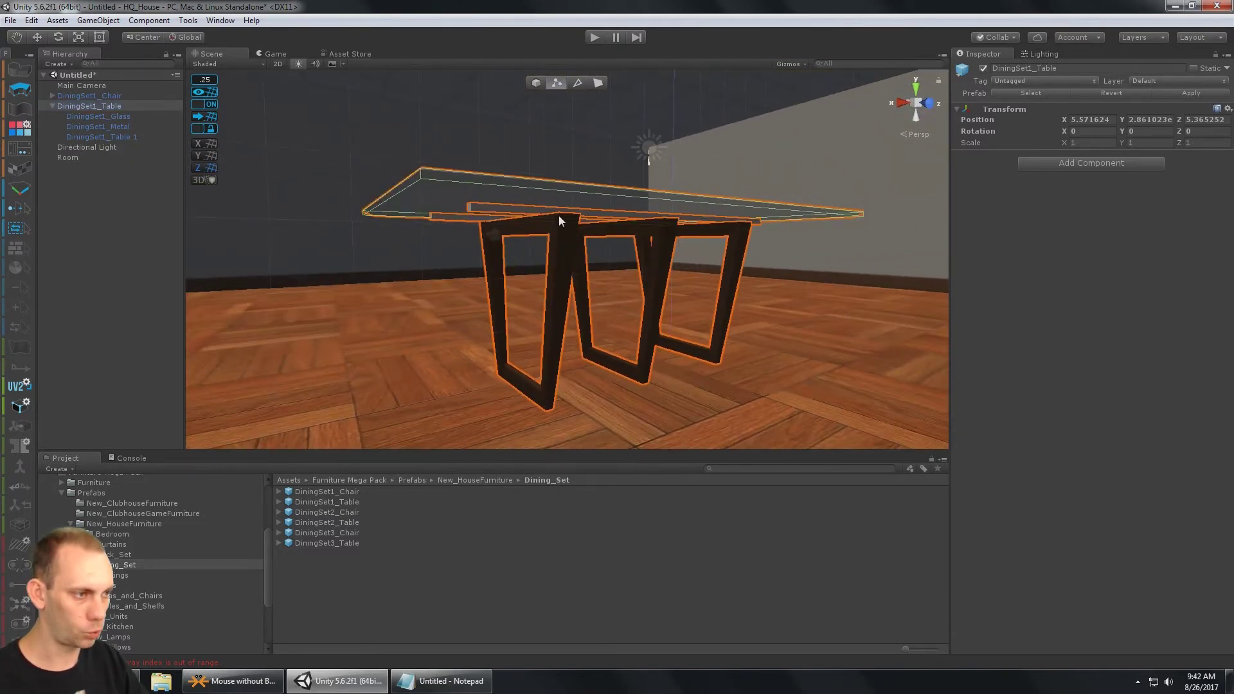
pyautogui.keyDown('alt'); pyautogui.moveTo(541, 337); pyautogui.dragTo(641, 345); pyautogui.keyUp('alt')
# - Inspect the DiningSet1_Glass part of the table, its material settings and how the tabletop looks from above
pyautogui.click(121, 116)
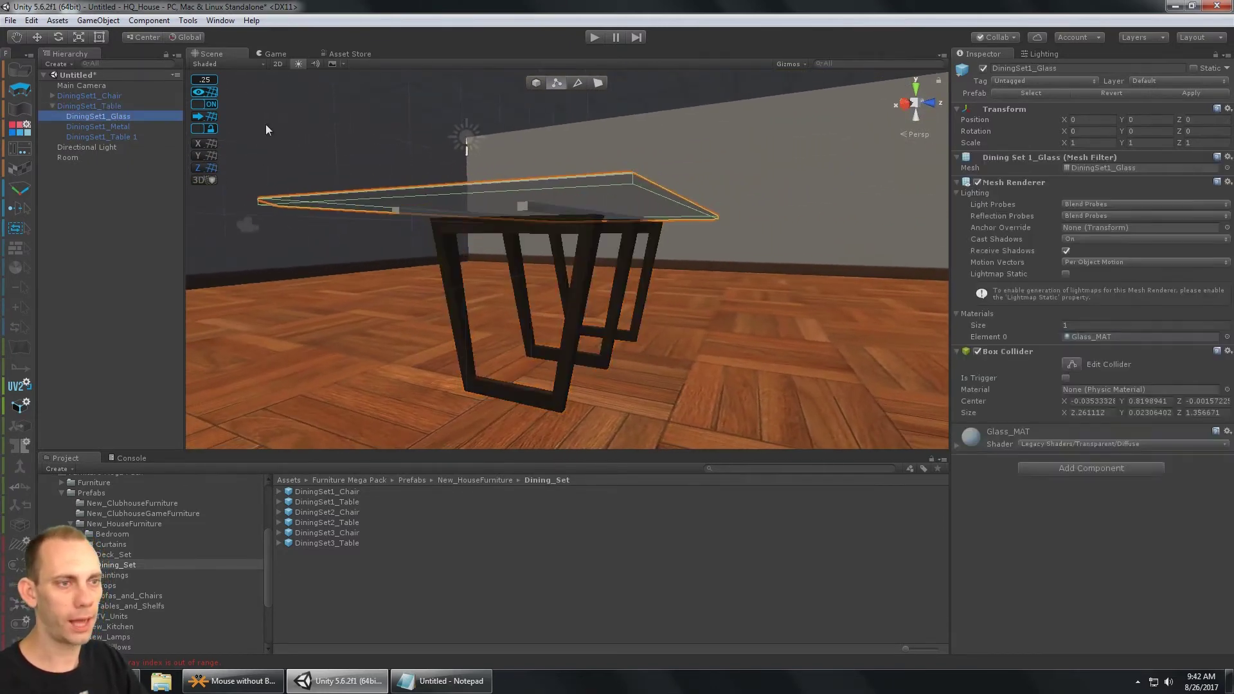
pyautogui.press('Down')
pyautogui.press('Up')
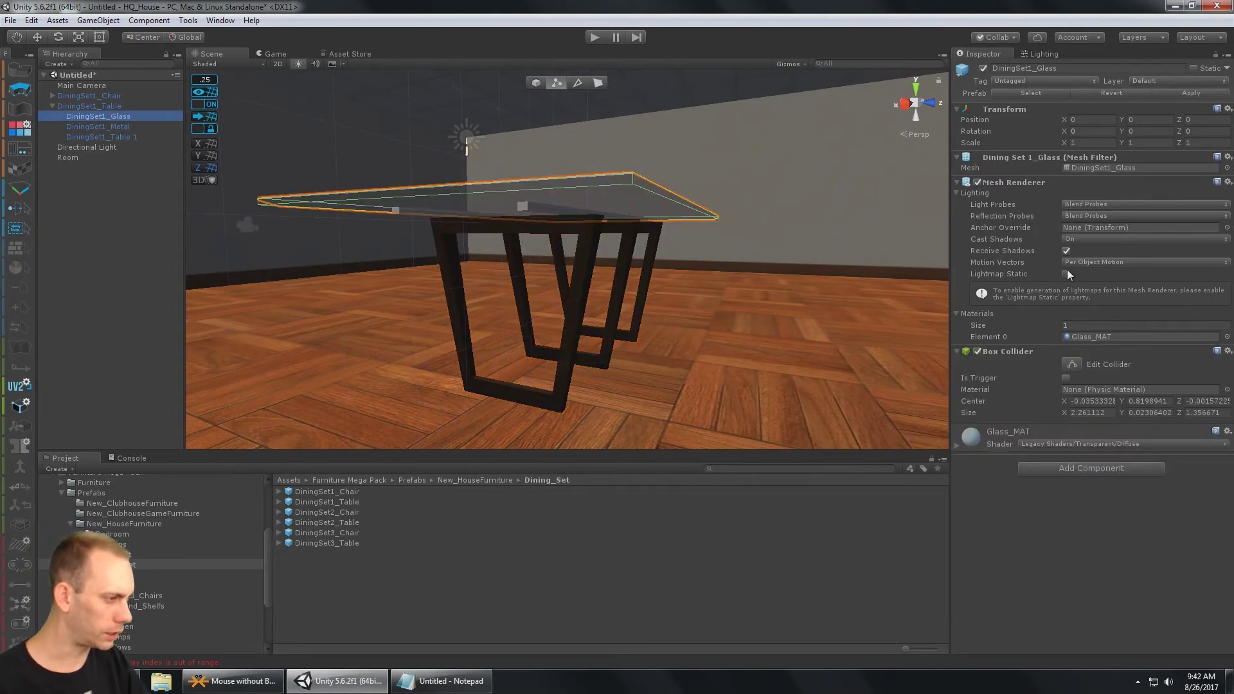
pyautogui.click(956, 446)
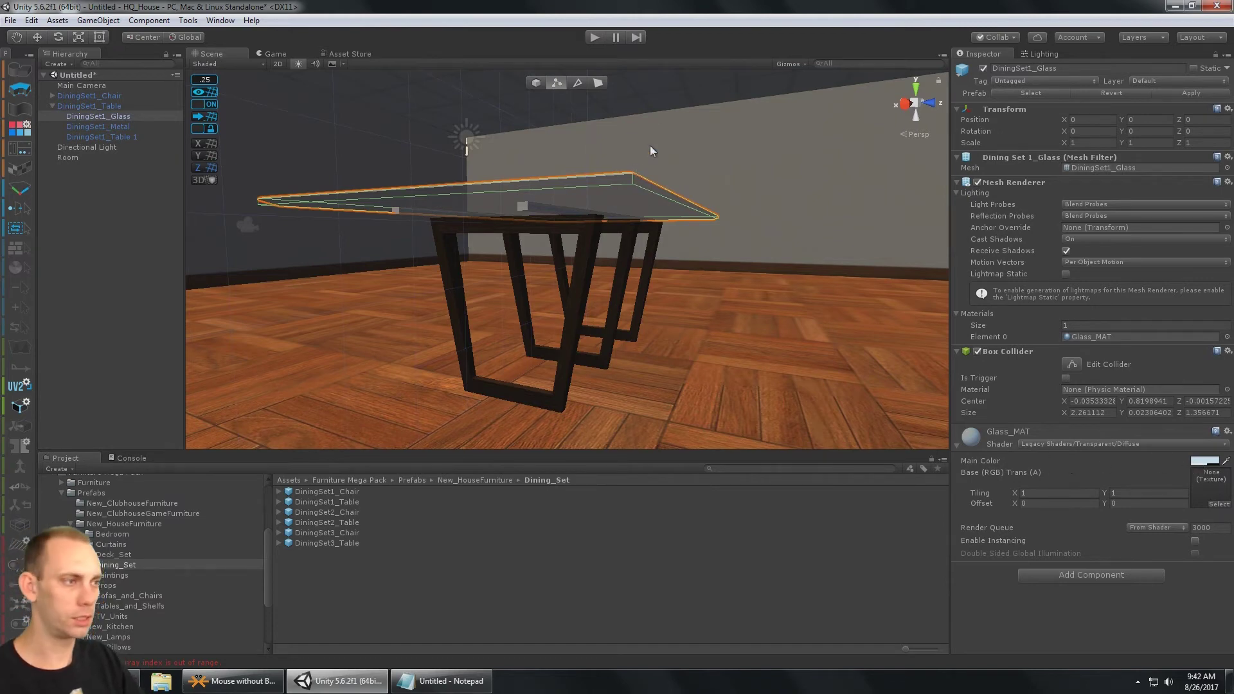
pyautogui.keyDown('alt'); pyautogui.moveTo(734, 117); pyautogui.dragTo(783, 212); pyautogui.keyUp('alt')
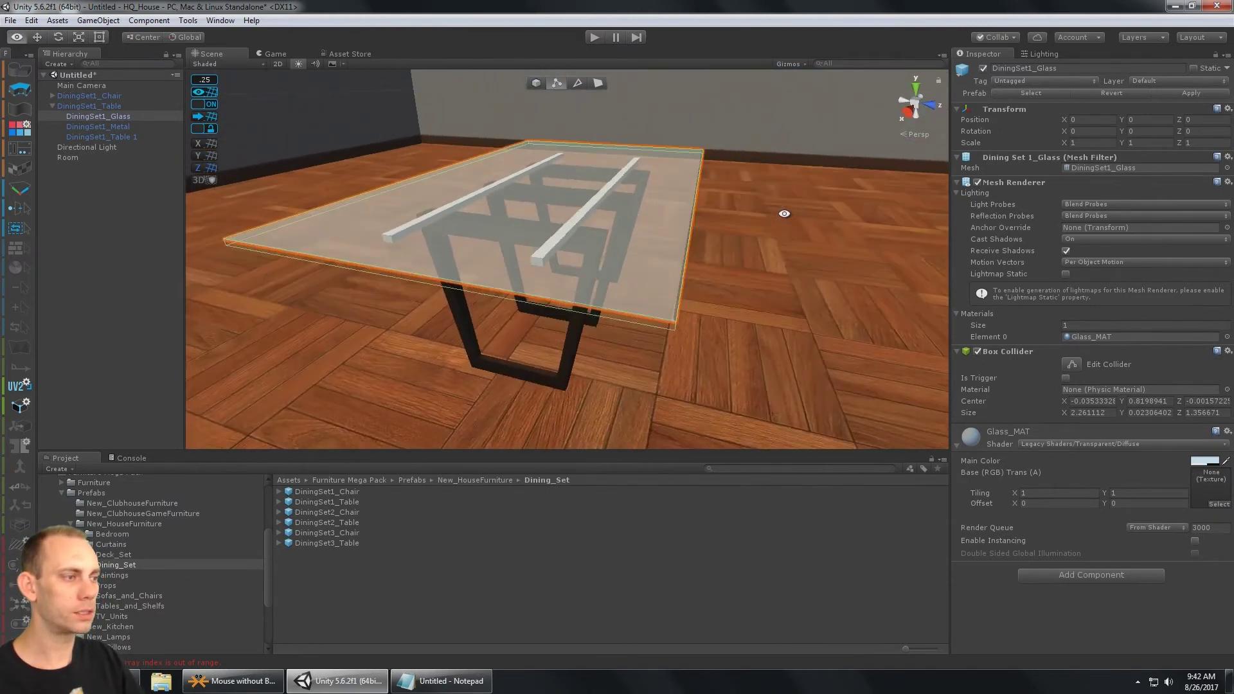
pyautogui.moveTo(783, 212); pyautogui.dragTo(755, 277, button='middle')
pyautogui.moveTo(755, 278); pyautogui.dragTo(693, 219, button='right')
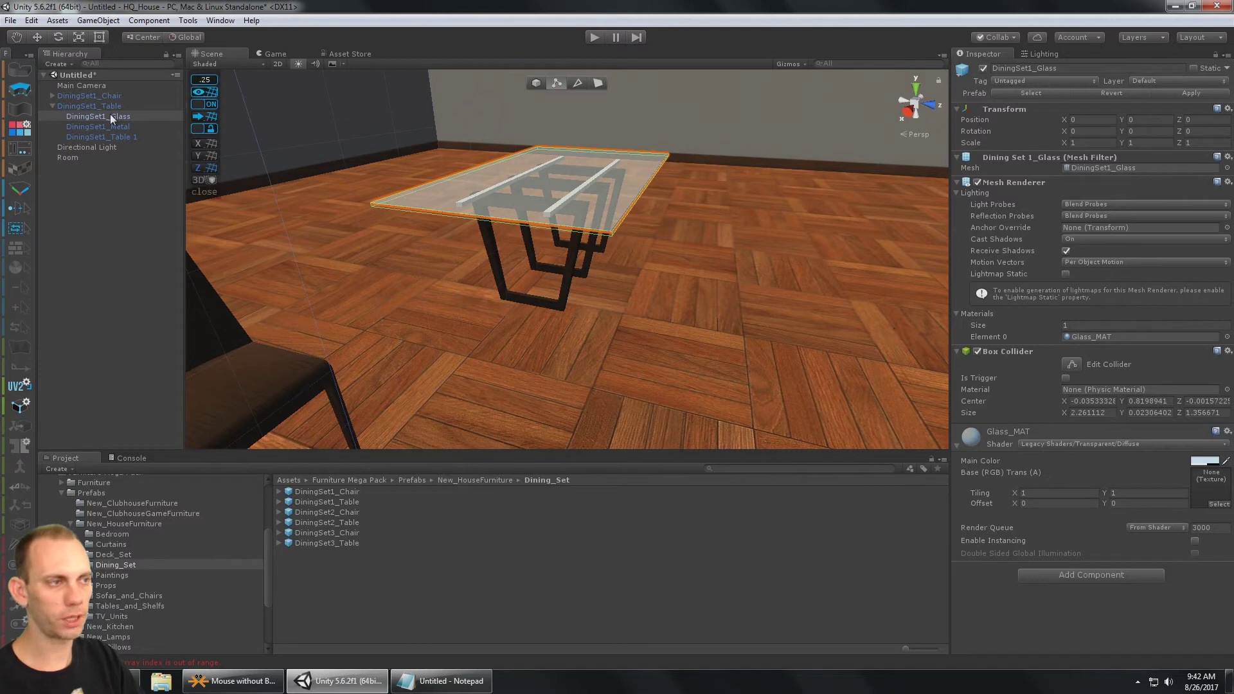
# - Inspect the DiningSet1_Metal part's material settings and examine the metal bars under the tabletop
pyautogui.click(129, 127)
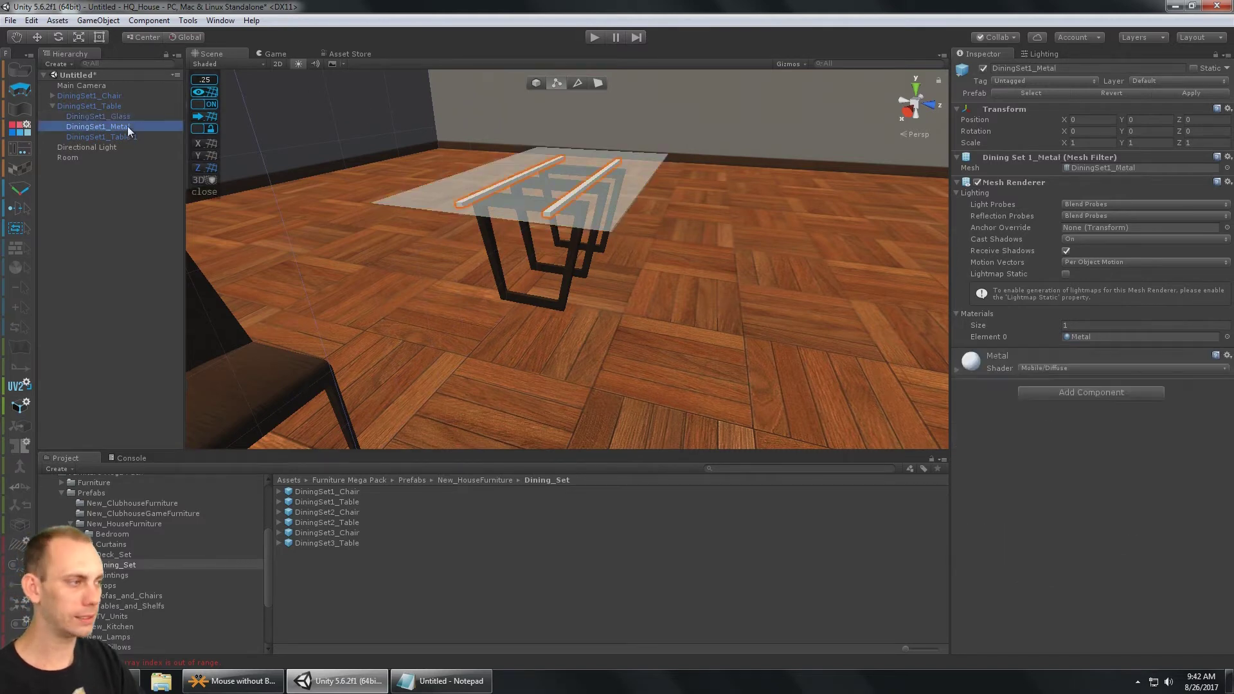
pyautogui.click(956, 371)
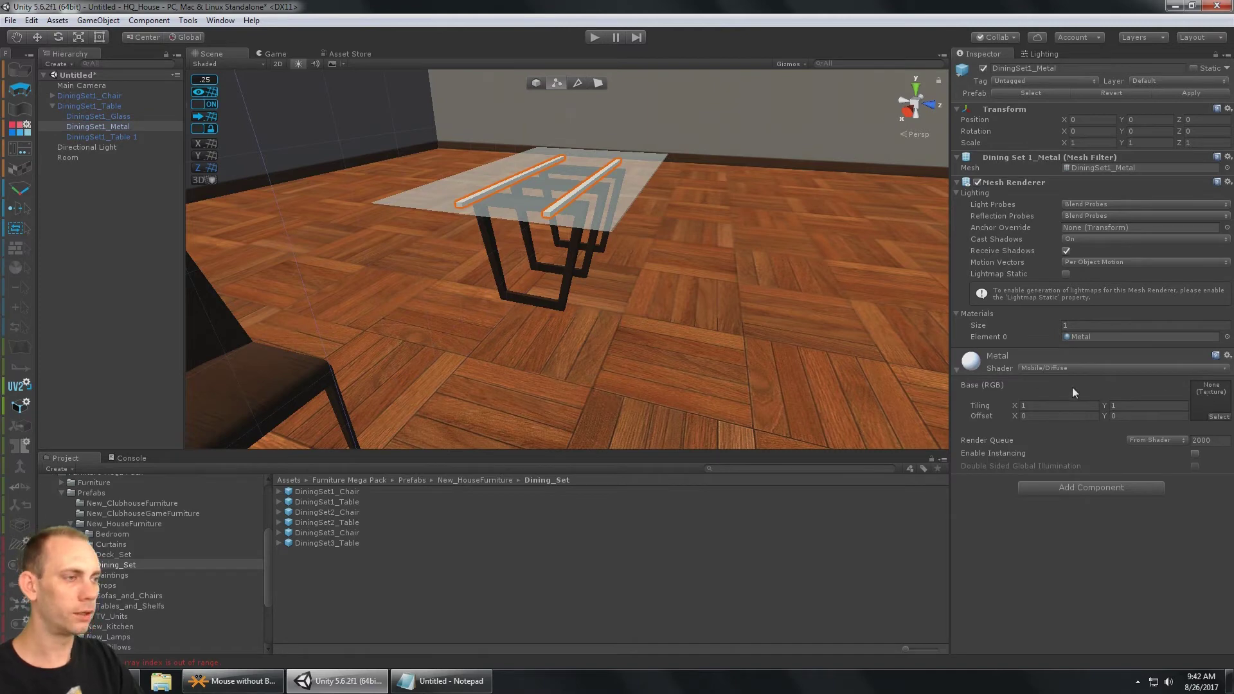
pyautogui.keyDown('alt'); pyautogui.moveTo(619, 148); pyautogui.dragTo(504, 160); pyautogui.keyUp('alt')
pyautogui.scroll(5, 553, 237)
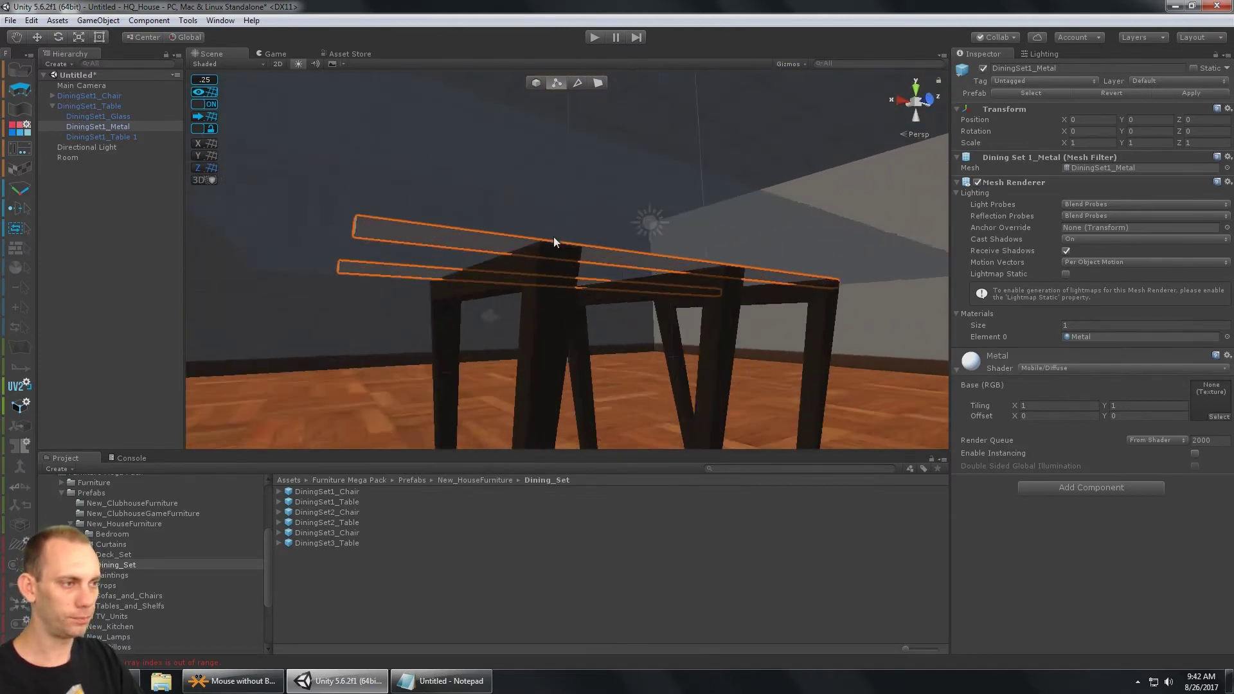
pyautogui.keyDown('alt'); pyautogui.moveTo(553, 238); pyautogui.dragTo(596, 219); pyautogui.keyUp('alt')
pyautogui.moveTo(595, 219); pyautogui.dragTo(370, 180, button='right')
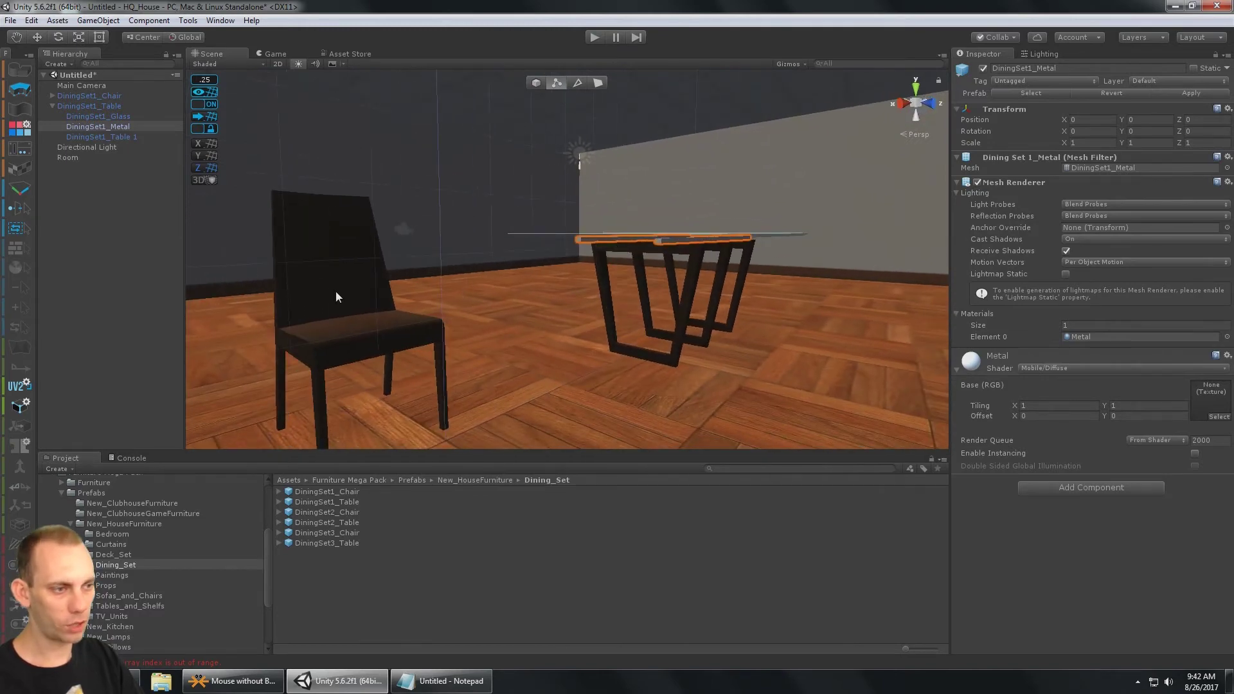
# - Select the dining chair, check its material's base texture and change the material's shader to Standard
pyautogui.click(336, 291)
pyautogui.press('f')
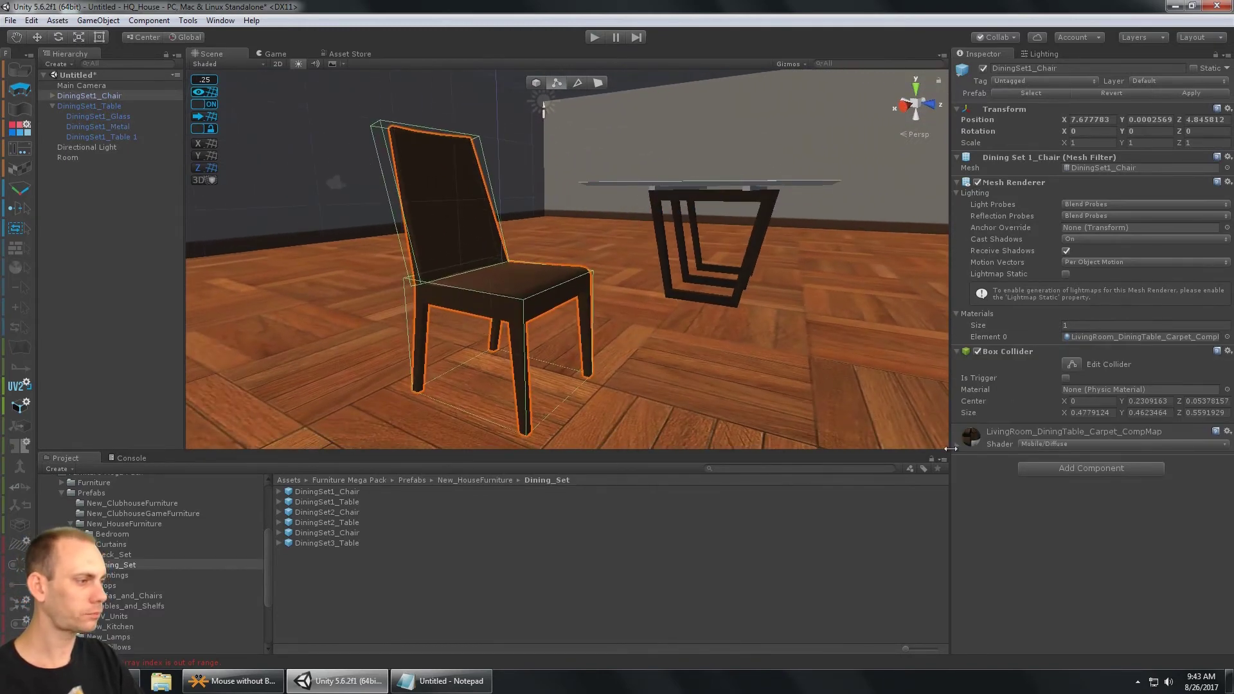
pyautogui.click(955, 447)
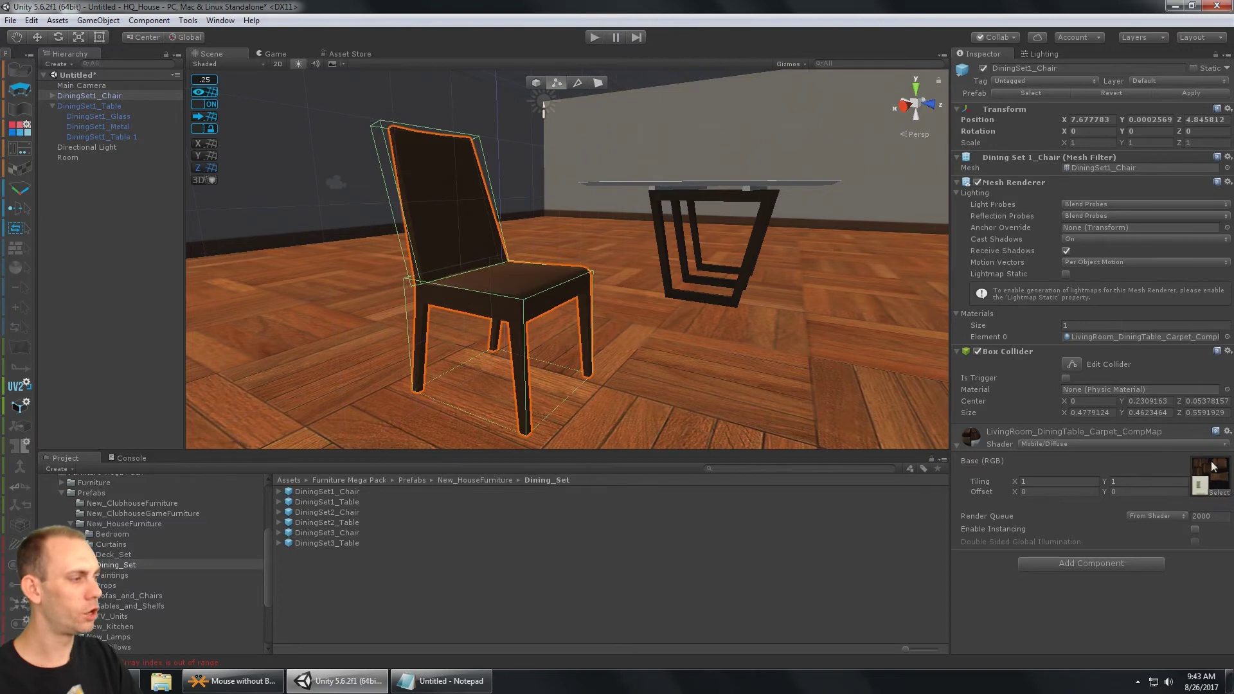
pyautogui.click(1218, 493)
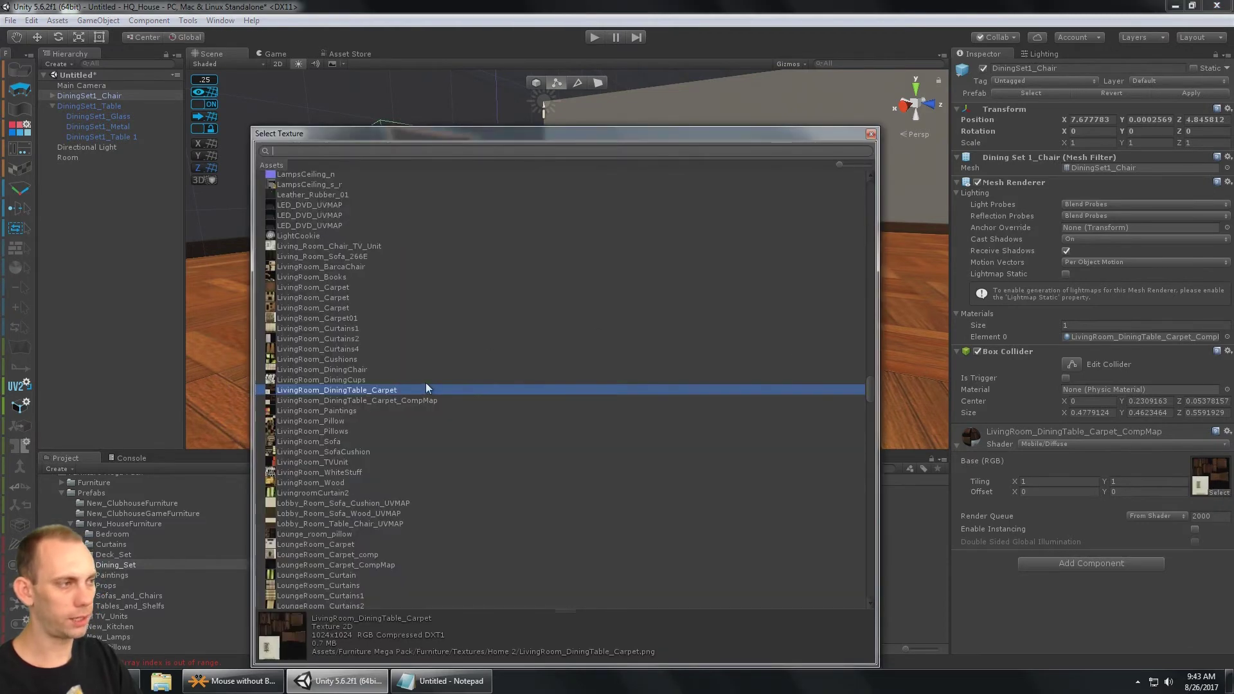
pyautogui.click(872, 134)
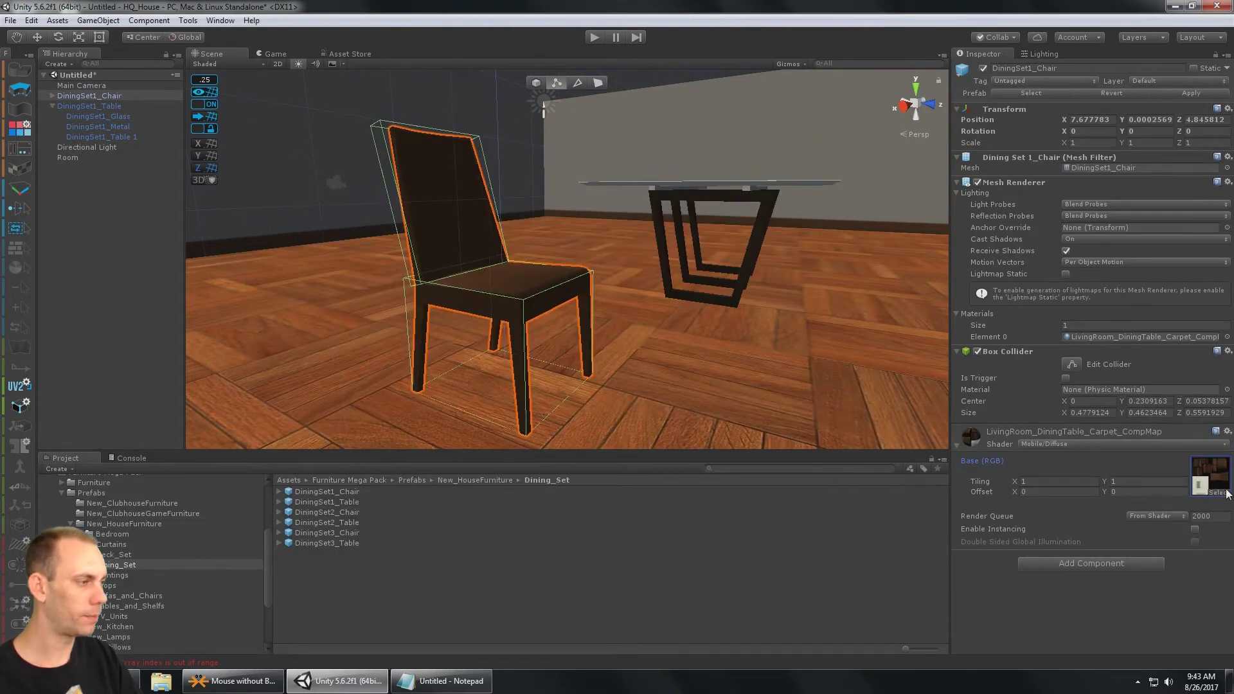
pyautogui.click(1132, 449)
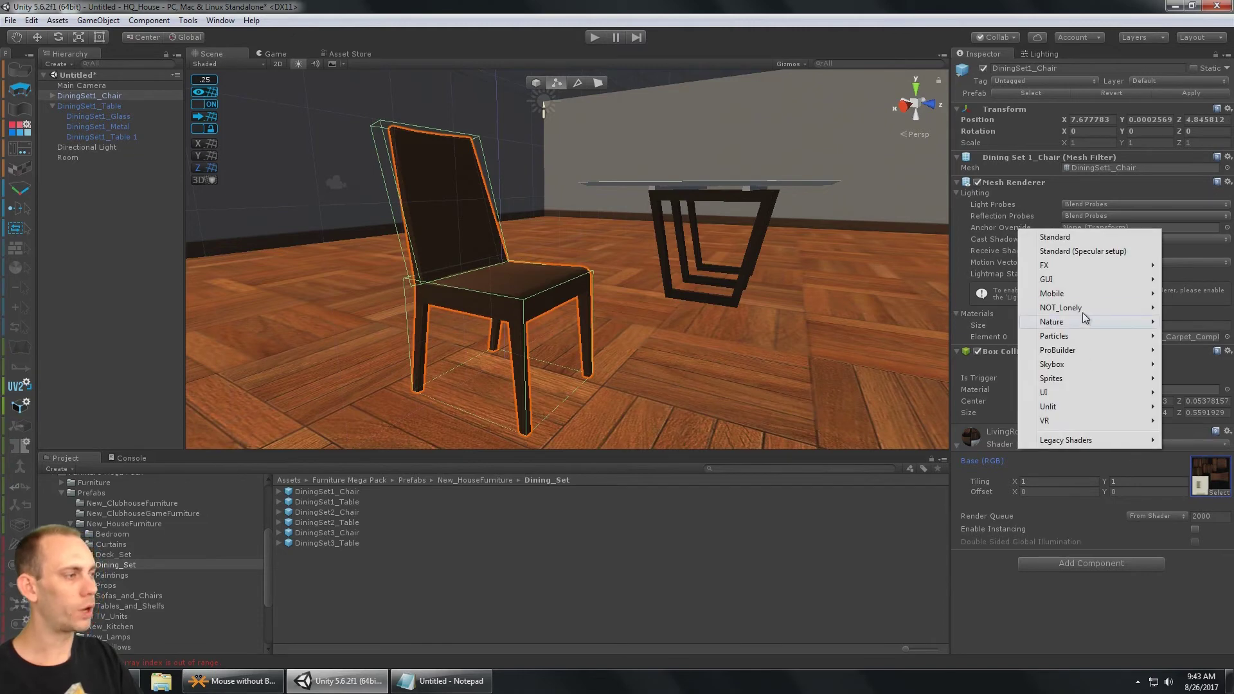
pyautogui.click(1085, 237)
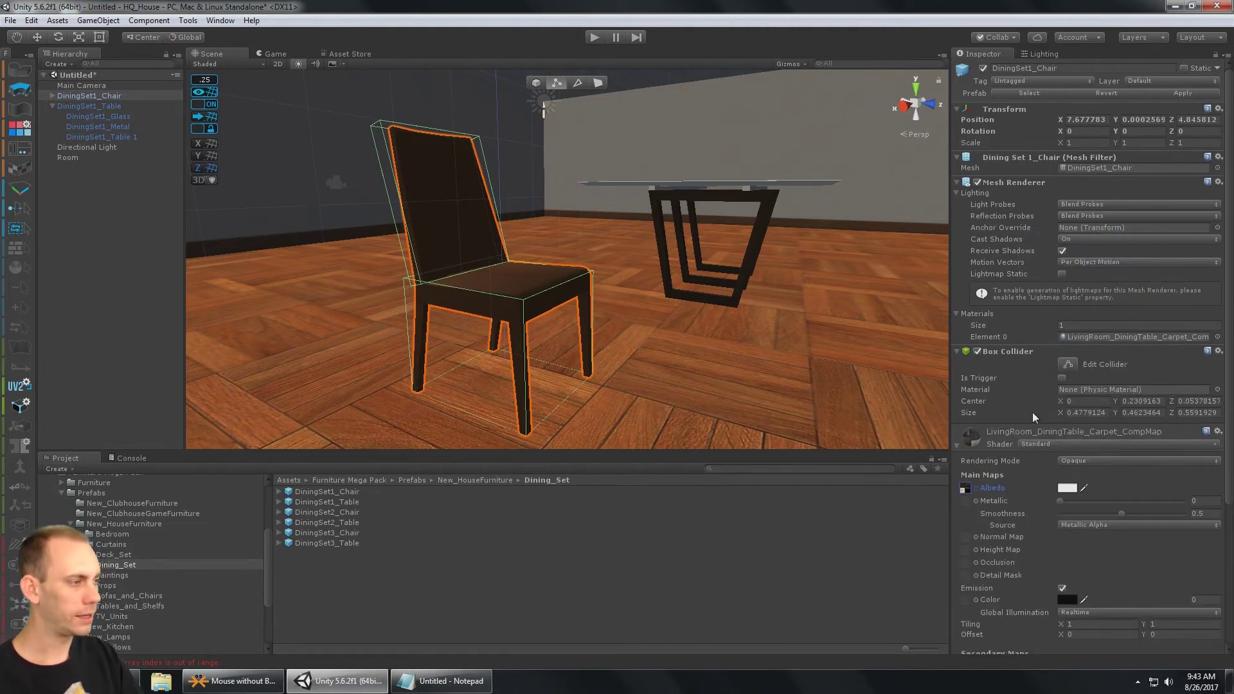
# - Change the shader of the dining chair's material to Mobile/Diffuse and examine how the chair looks
pyautogui.click(1060, 445)
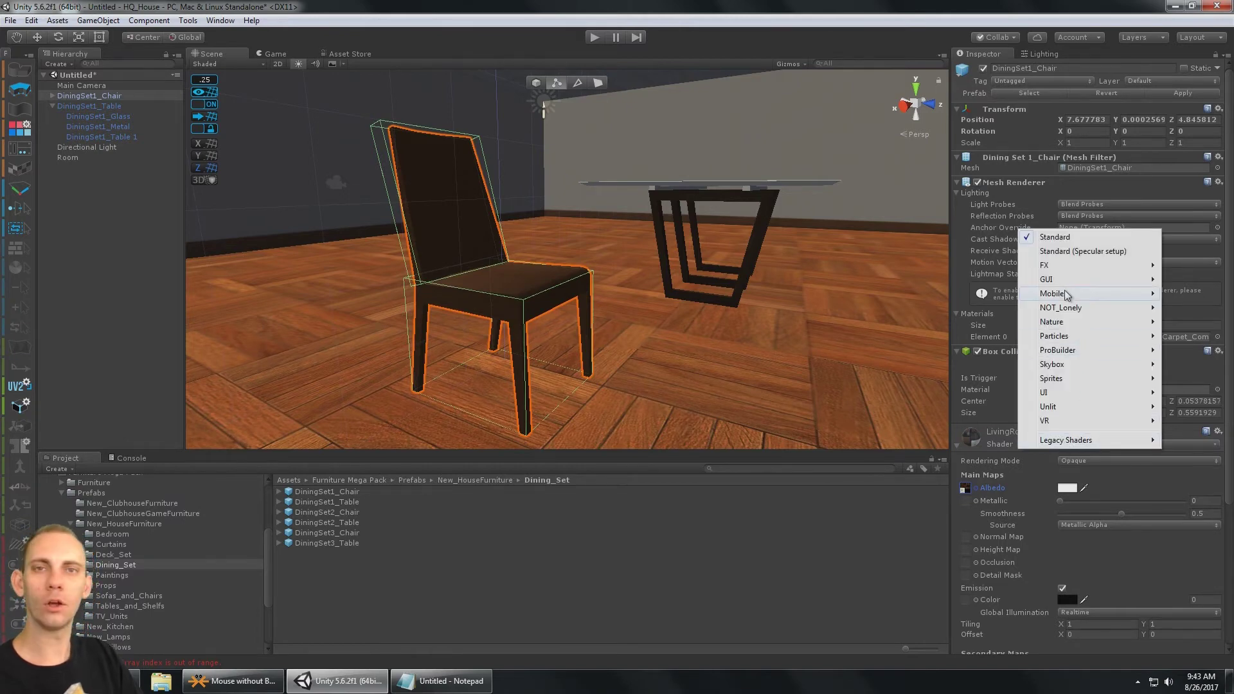
pyautogui.moveTo(1064, 296)
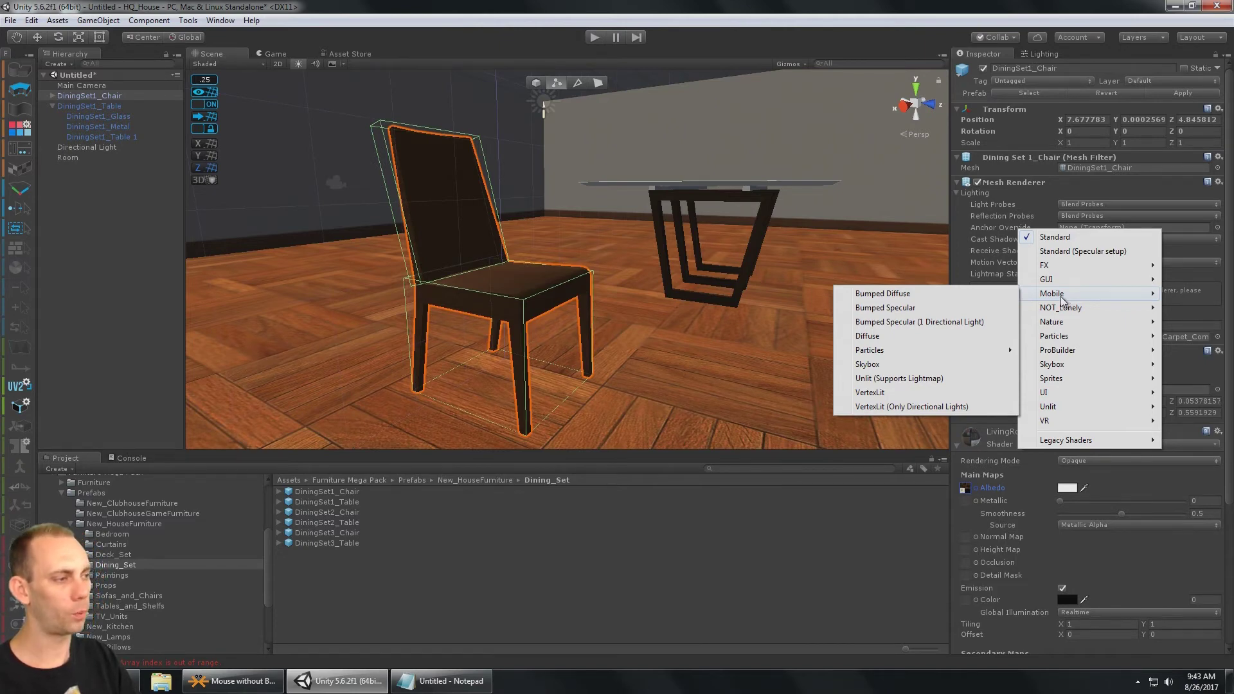
pyautogui.click(919, 336)
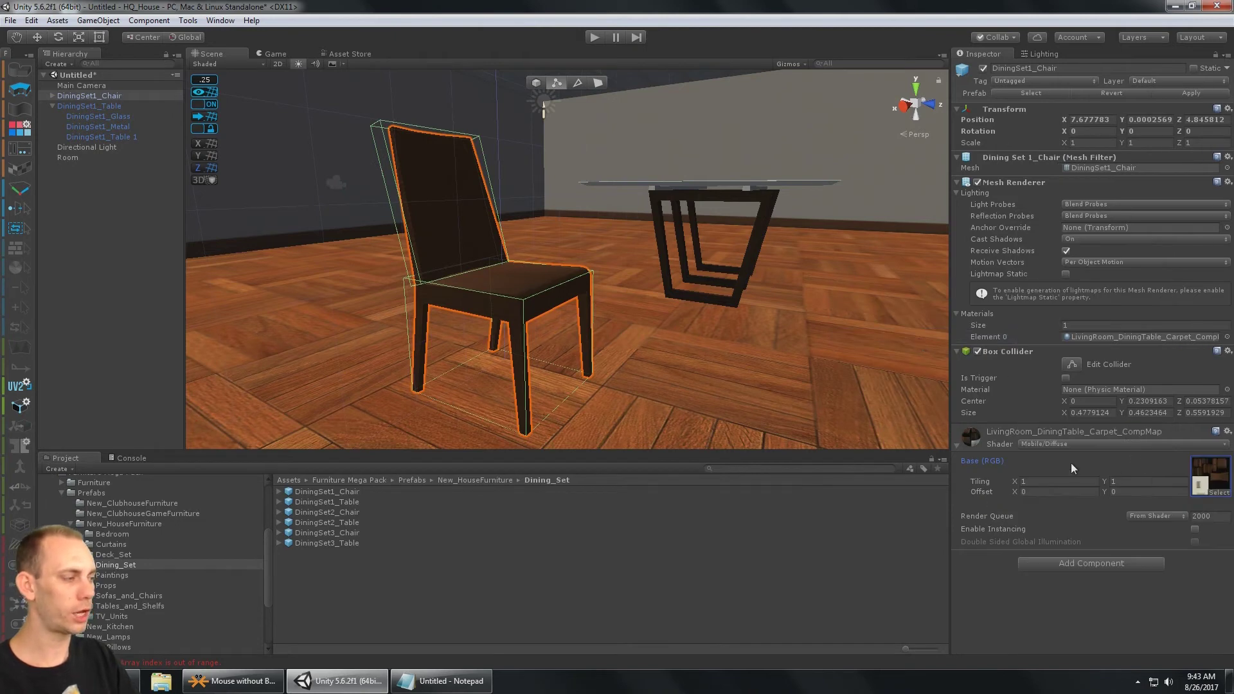
pyautogui.keyDown('alt'); pyautogui.moveTo(580, 160); pyautogui.dragTo(519, 345); pyautogui.keyUp('alt')
pyautogui.scroll(1, 732, 227)
pyautogui.moveTo(739, 229); pyautogui.dragTo(711, 216, button='middle')
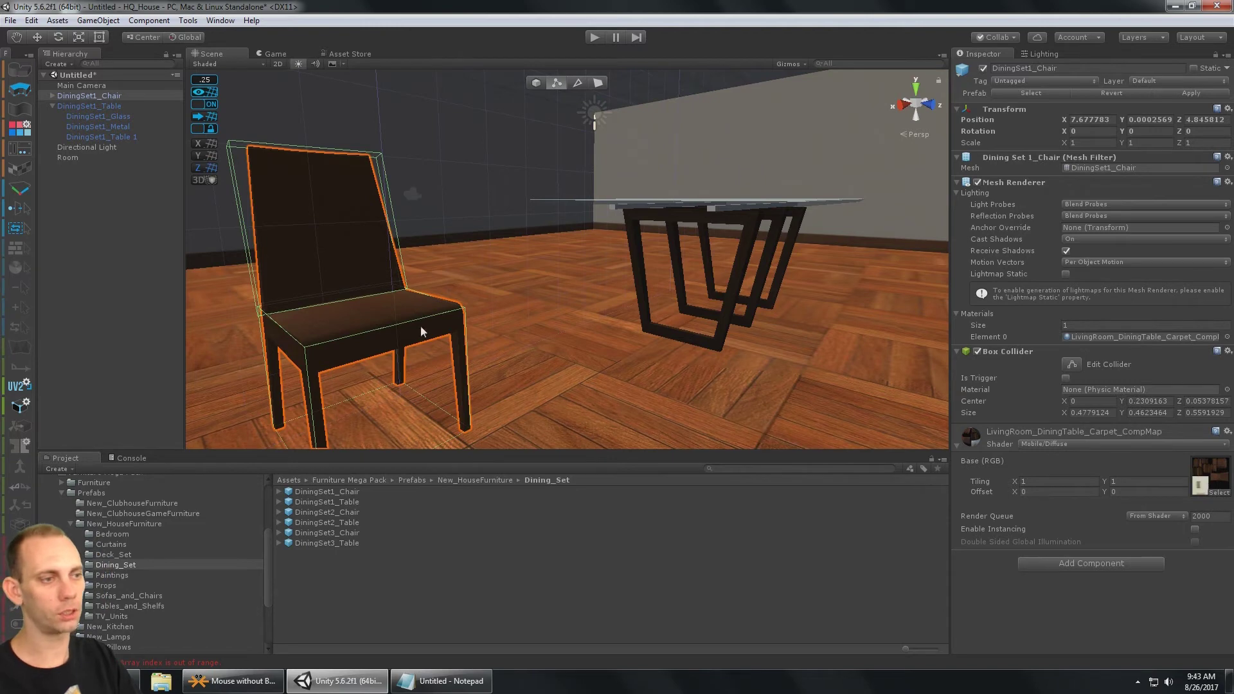
# - Change the shader of the DiningSet1_Glass tabletop's material to Mobile/Diffuse and examine the table from above
pyautogui.scroll(1, 716, 199)
pyautogui.keyDown('alt'); pyautogui.moveTo(758, 212); pyautogui.dragTo(546, 228); pyautogui.keyUp('alt')
pyautogui.click(669, 245)
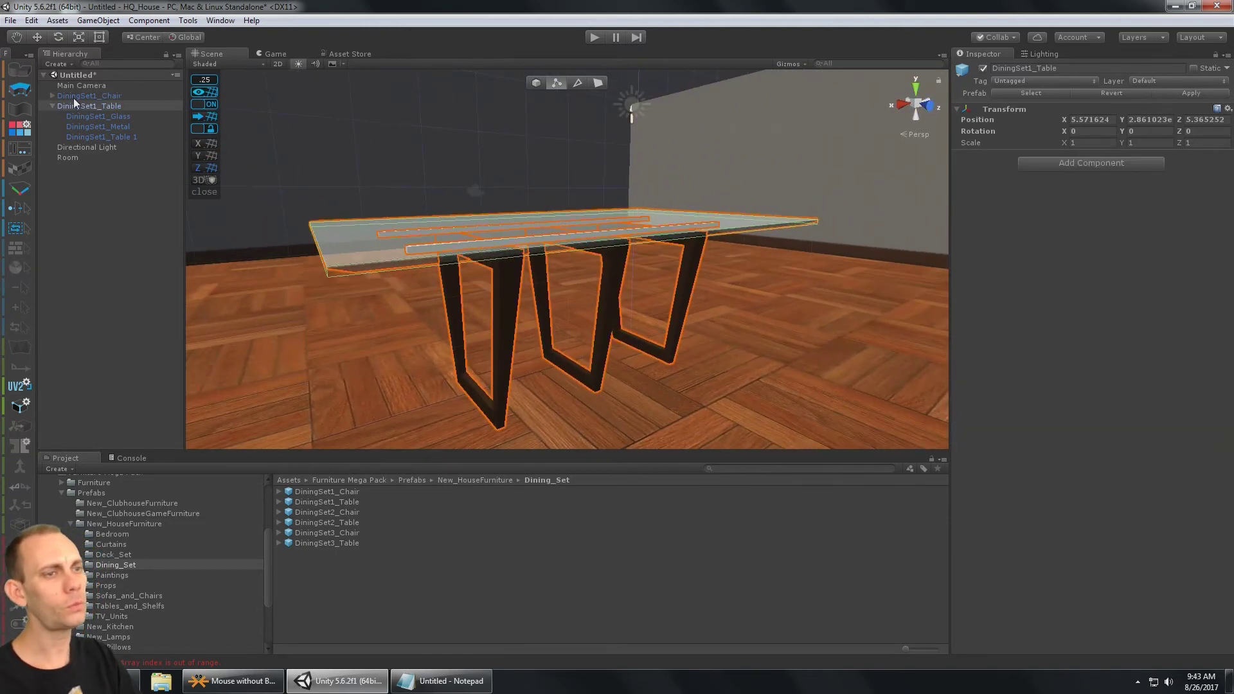
pyautogui.click(121, 115)
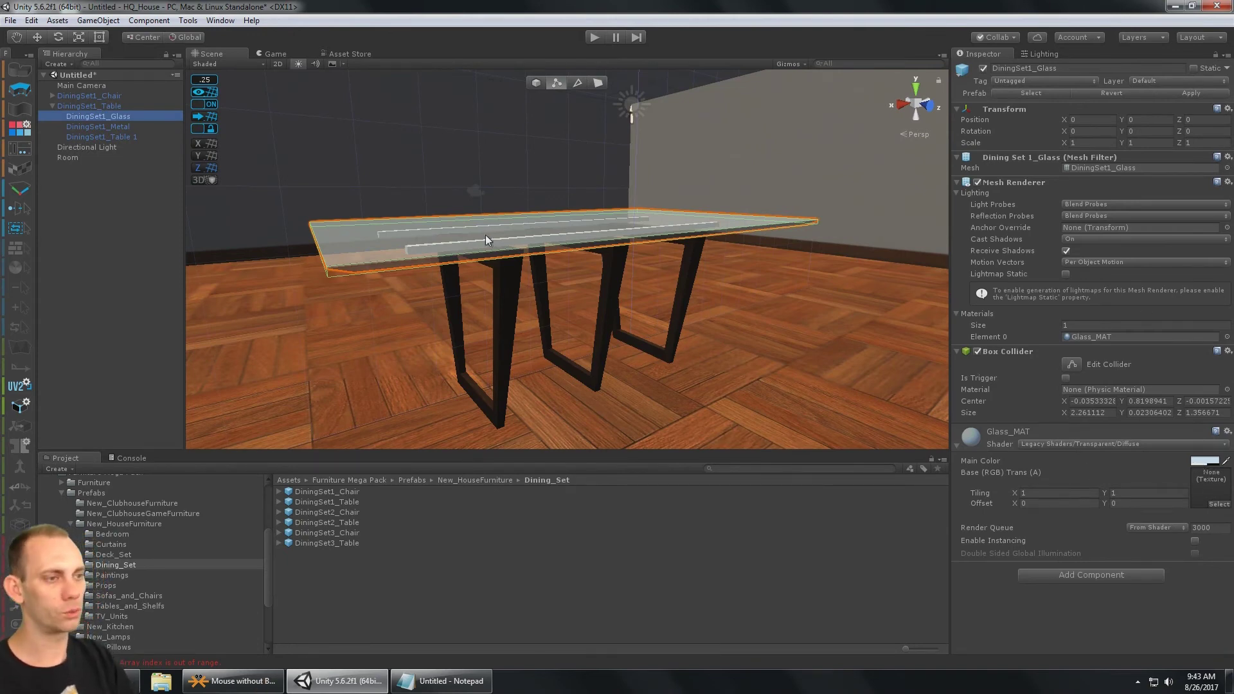
pyautogui.keyDown('alt'); pyautogui.moveTo(471, 213); pyautogui.dragTo(649, 277); pyautogui.keyUp('alt')
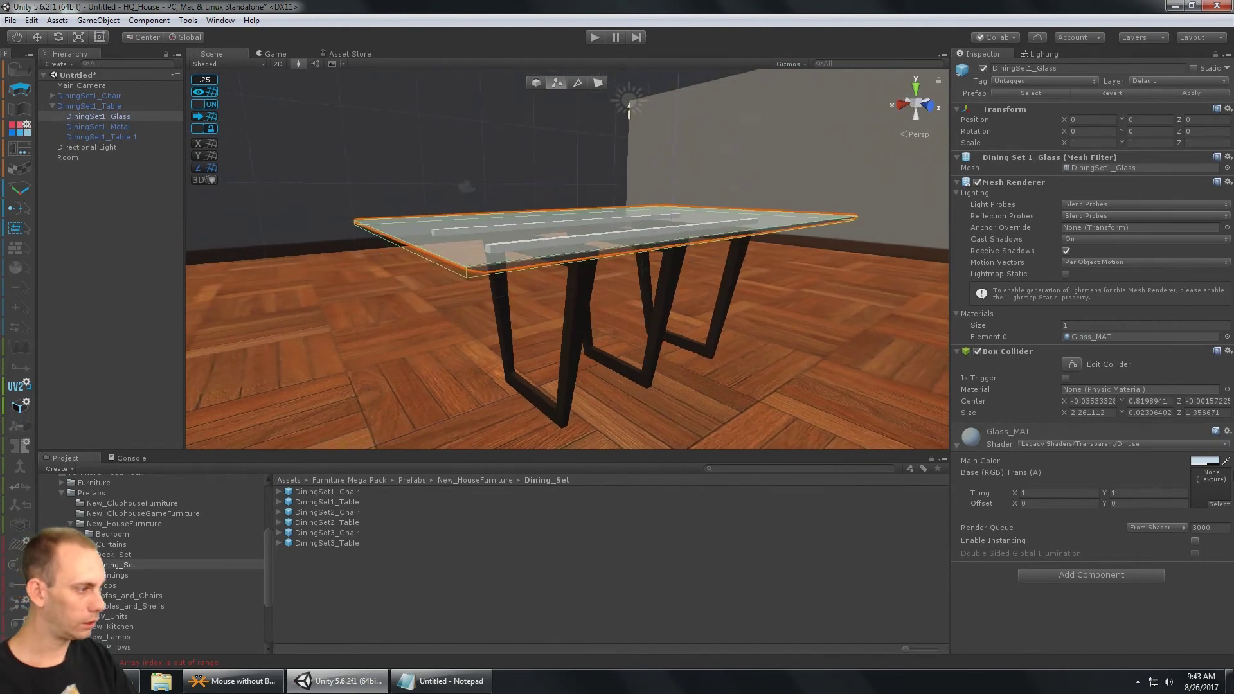
pyautogui.click(1186, 446)
pyautogui.moveTo(1053, 293)
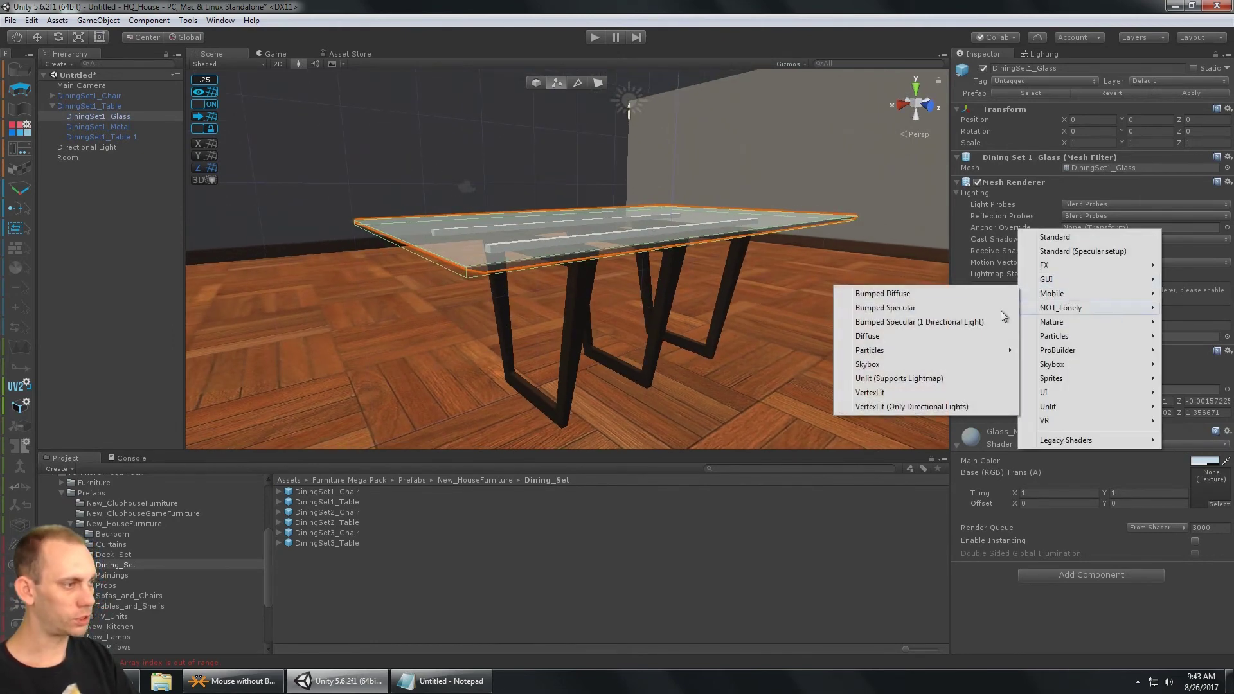
pyautogui.click(910, 337)
pyautogui.click(807, 341)
pyautogui.keyDown('alt'); pyautogui.moveTo(808, 341); pyautogui.dragTo(745, 251); pyautogui.keyUp('alt')
pyautogui.click(723, 291)
pyautogui.click(553, 276)
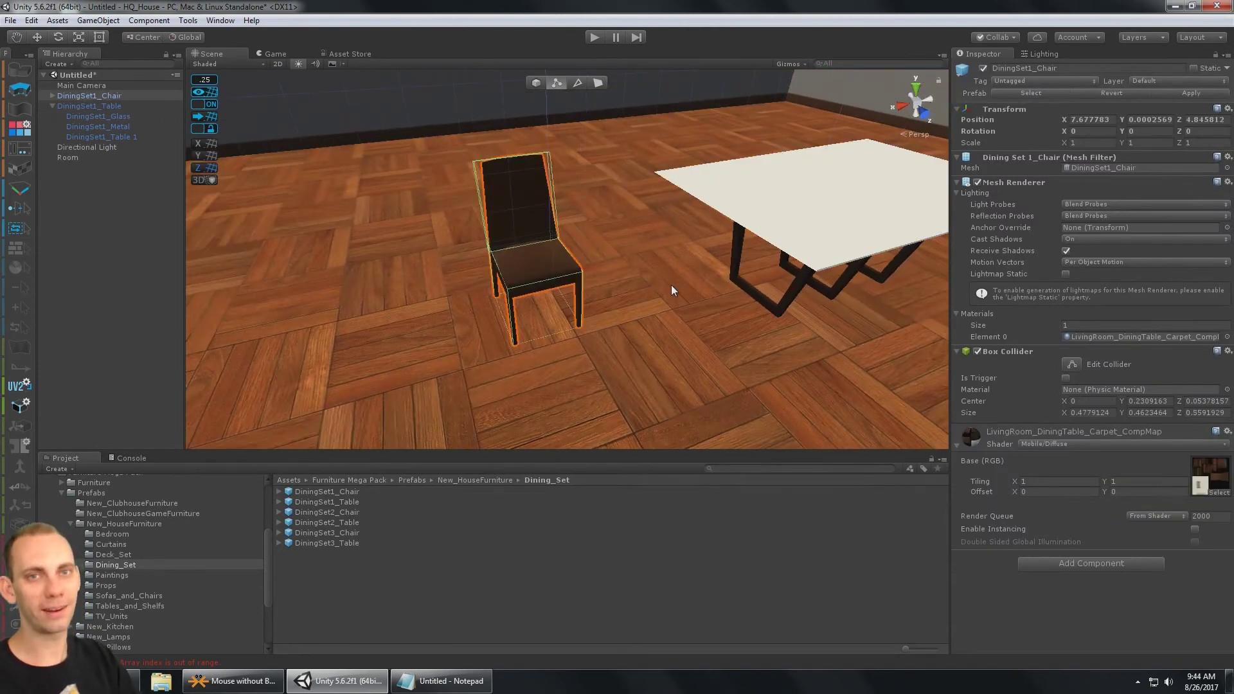
pyautogui.click(1096, 444)
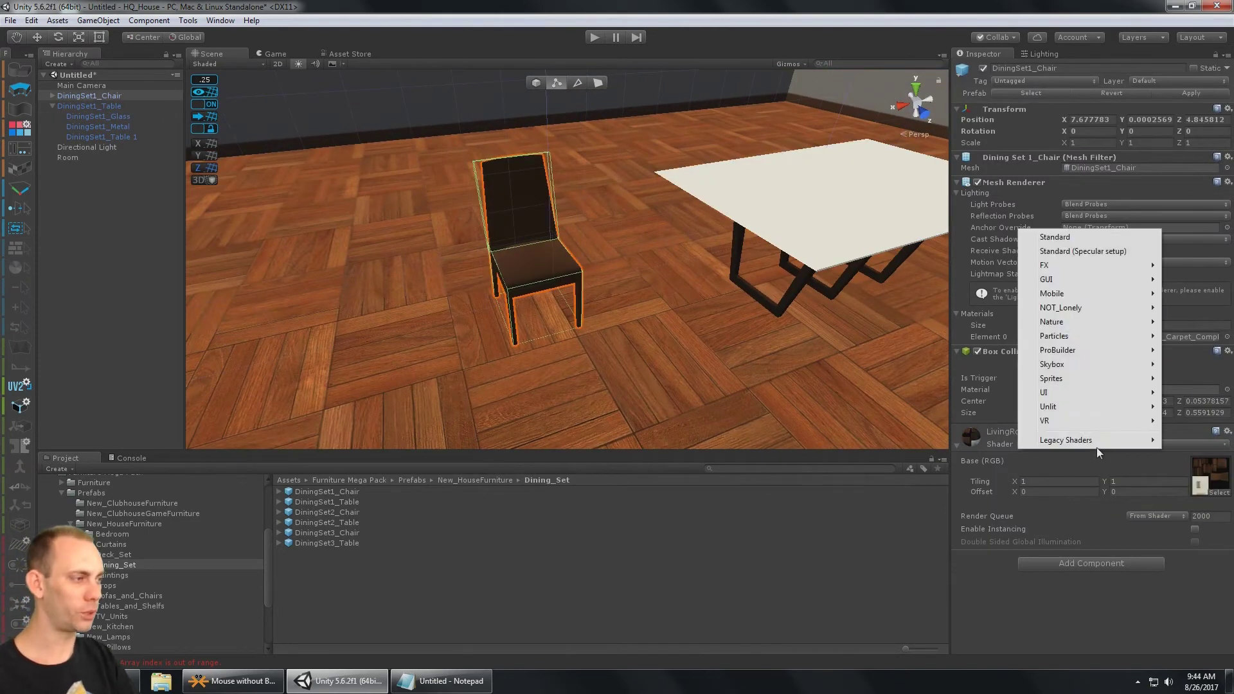
pyautogui.click(1101, 633)
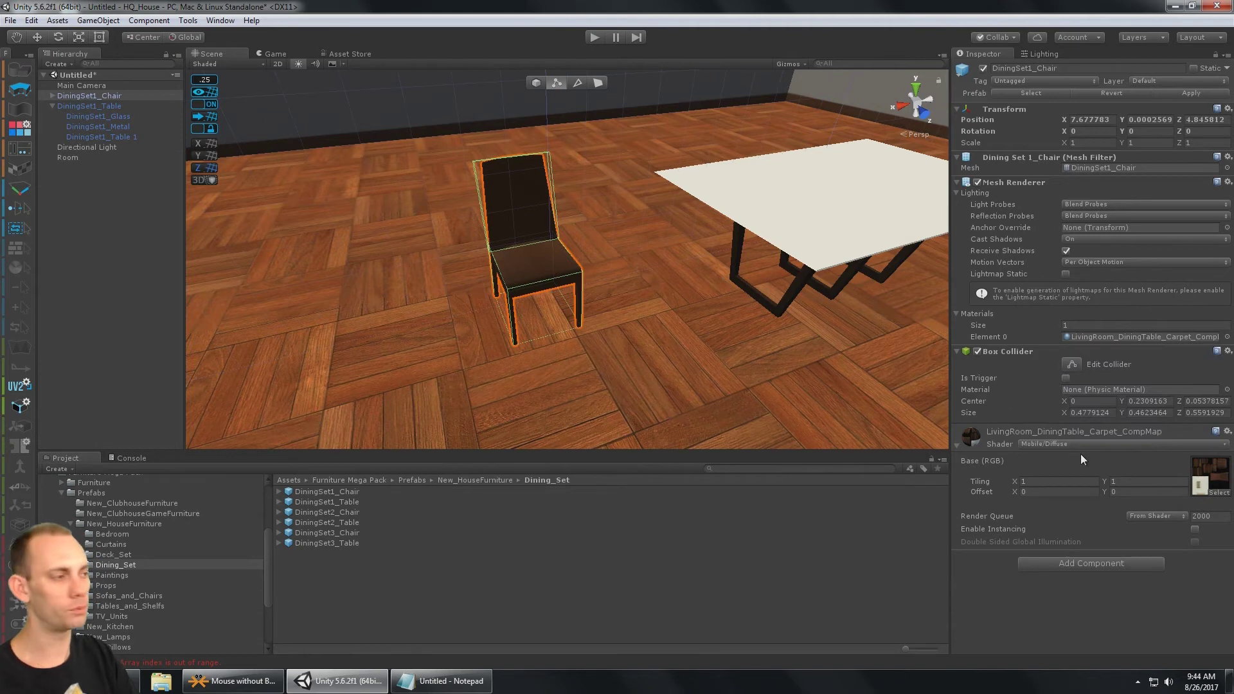
# - Delete the dining table and the dining chair from the scene and open the Paintings prefab folder
pyautogui.scroll(-3, 746, 237)
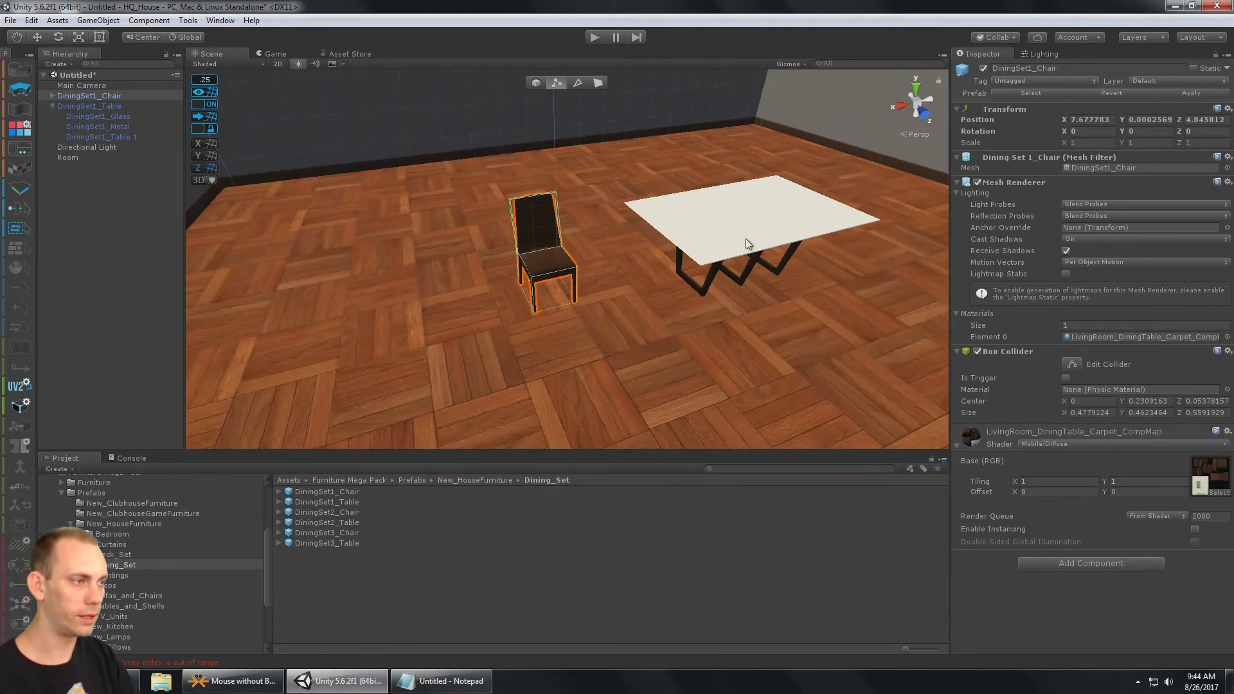
pyautogui.click(745, 238)
pyautogui.press('Delete')
pyautogui.click(546, 257)
pyautogui.press('Delete')
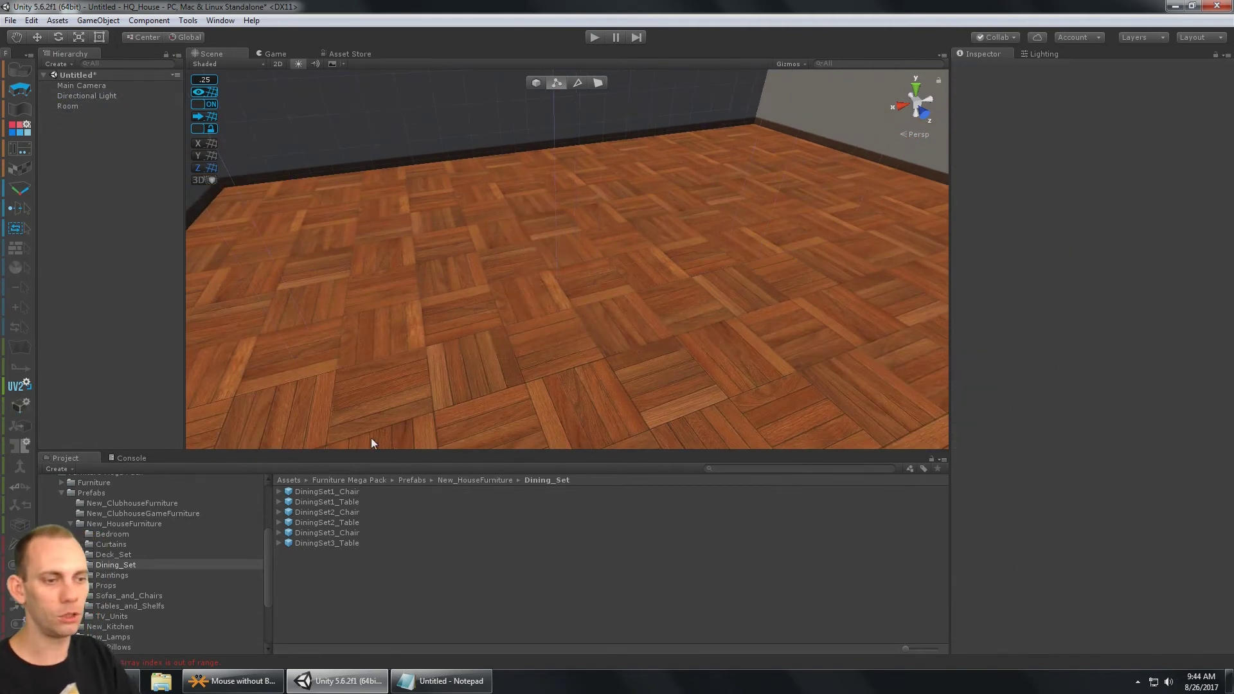
pyautogui.click(130, 576)
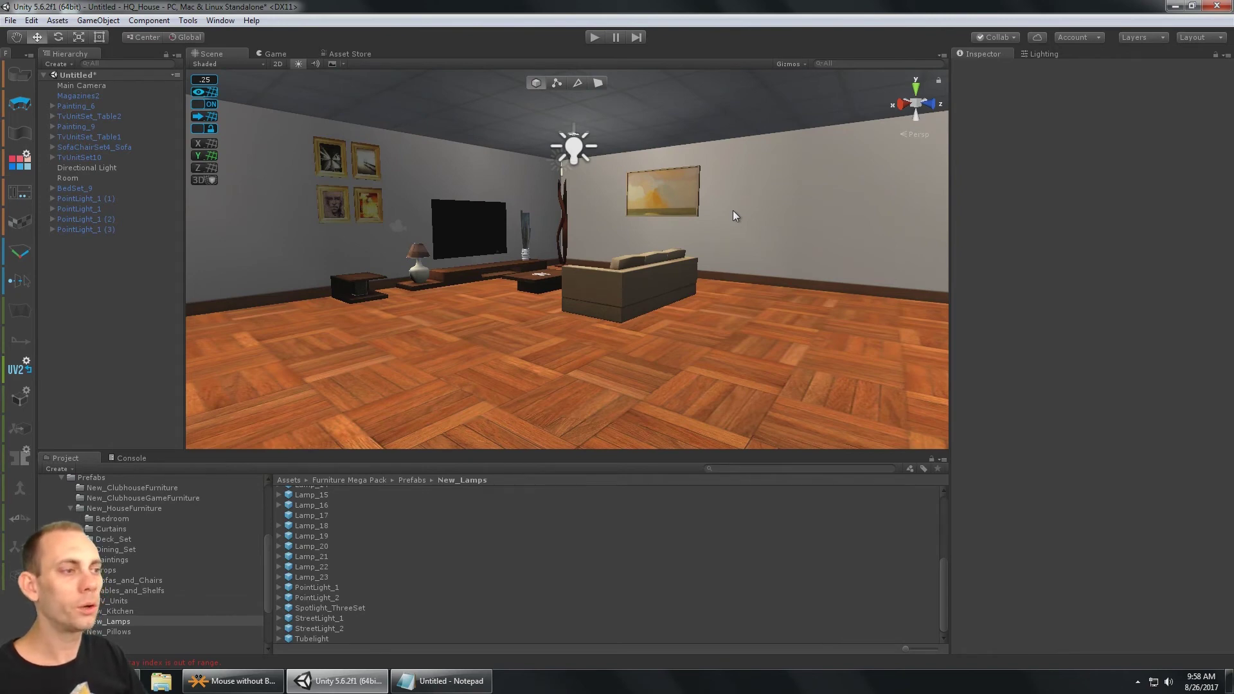
# - Look around the furnished room, run the scene to check its rendering statistics in the Game view, and stop it
pyautogui.moveTo(869, 225)
pyautogui.mouseDown(button='right')
pyautogui.moveTo(765, 225)
pyautogui.moveTo(902, 217)
pyautogui.moveTo(796, 186)
pyautogui.moveTo(445, 243)
pyautogui.moveTo(738, 231)
pyautogui.moveTo(322, 121)
pyautogui.moveTo(495, 253)
pyautogui.moveTo(586, 236)
pyautogui.moveTo(739, 243)
pyautogui.moveTo(710, 234)
pyautogui.moveTo(622, 270)
pyautogui.moveTo(839, 248)
pyautogui.moveTo(674, 261)
pyautogui.moveTo(976, 310)
pyautogui.moveTo(917, 329)
pyautogui.moveTo(382, 238)
pyautogui.moveTo(617, 270)
pyautogui.moveTo(650, 309)
pyautogui.moveTo(727, 205)
pyautogui.moveTo(728, 240)
pyautogui.moveTo(675, 353)
pyautogui.moveTo(728, 344)
pyautogui.moveTo(636, 225)
pyautogui.mouseUp(button='right')
pyautogui.press('w')
pyautogui.press('s')
pyautogui.press('w')
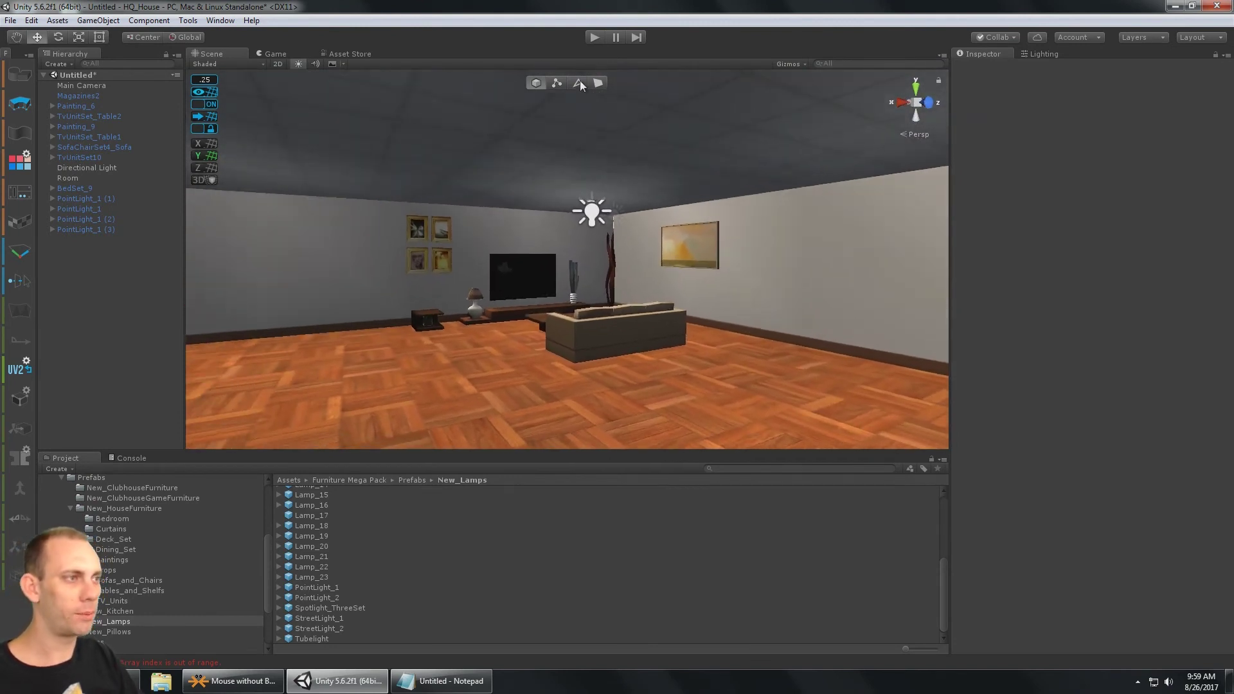
pyautogui.click(593, 38)
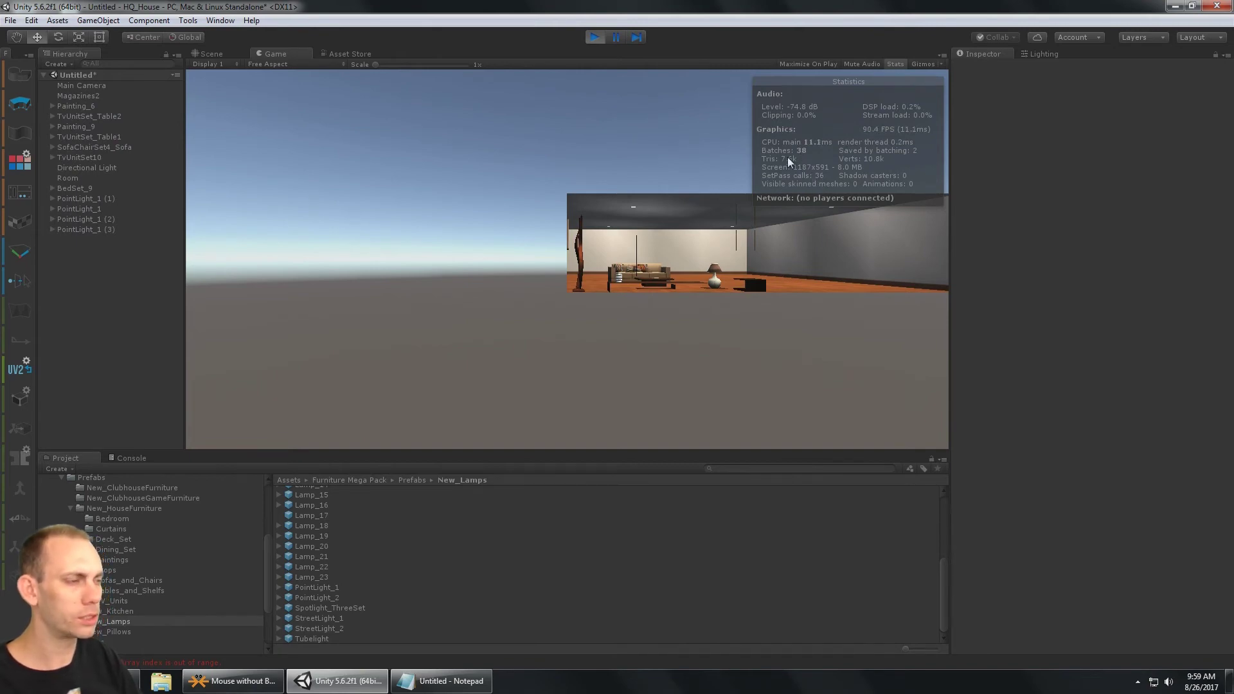
pyautogui.click(593, 37)
# - ProBuilderize all furniture, both paintings, Magazines2, BedSet_9 and the four PointLight_1 objects together, including their children
pyautogui.moveTo(710, 254); pyautogui.dragTo(640, 279, button='right')
pyautogui.moveTo(639, 279); pyautogui.dragTo(623, 213, button='middle')
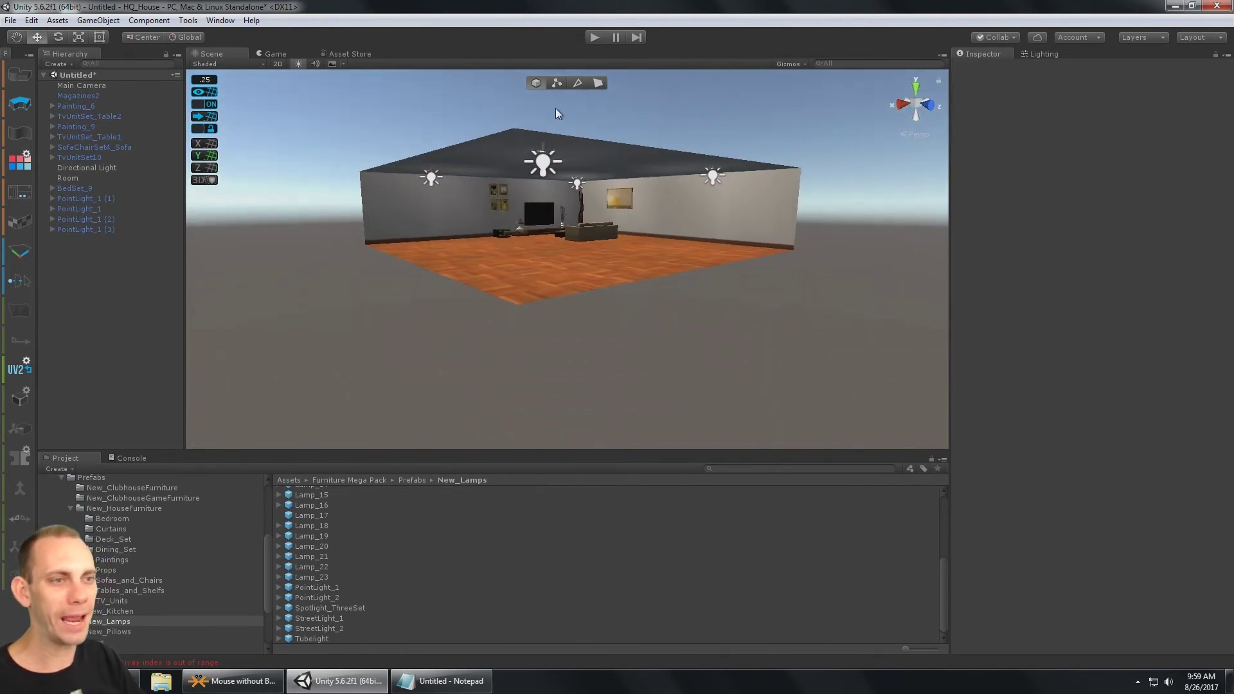
pyautogui.click(76, 106)
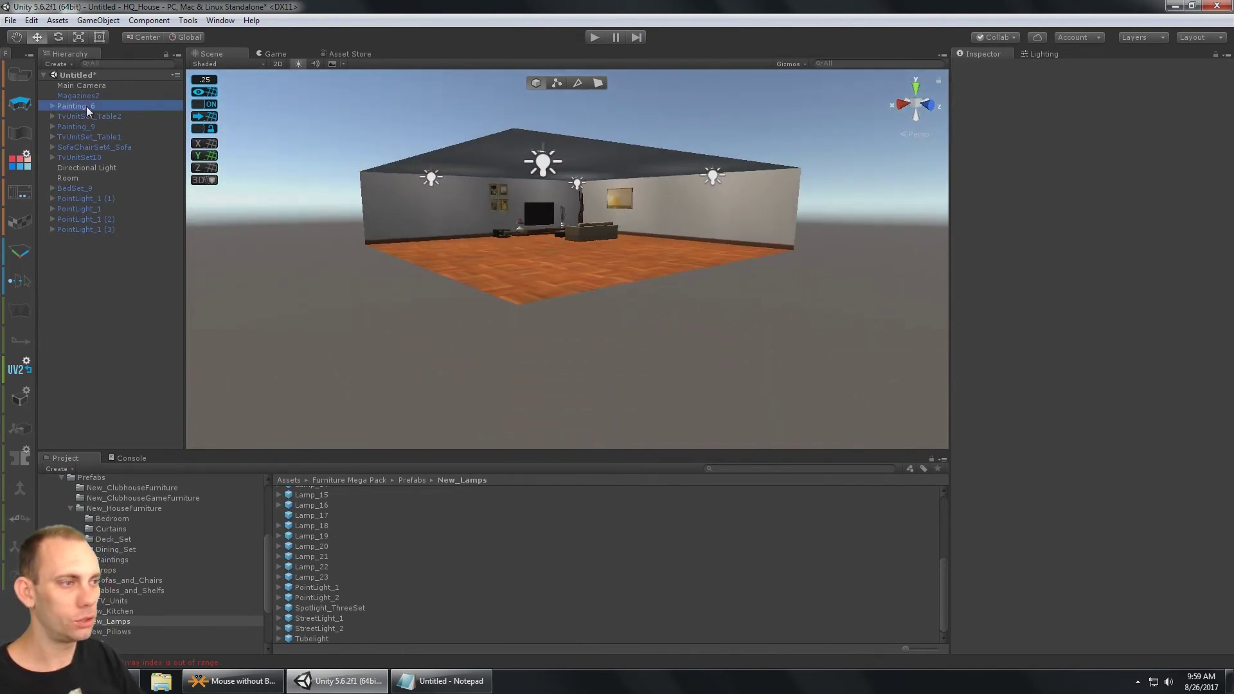
pyautogui.press('f')
pyautogui.keyDown('alt'); pyautogui.moveTo(664, 138); pyautogui.dragTo(671, 152); pyautogui.keyUp('alt')
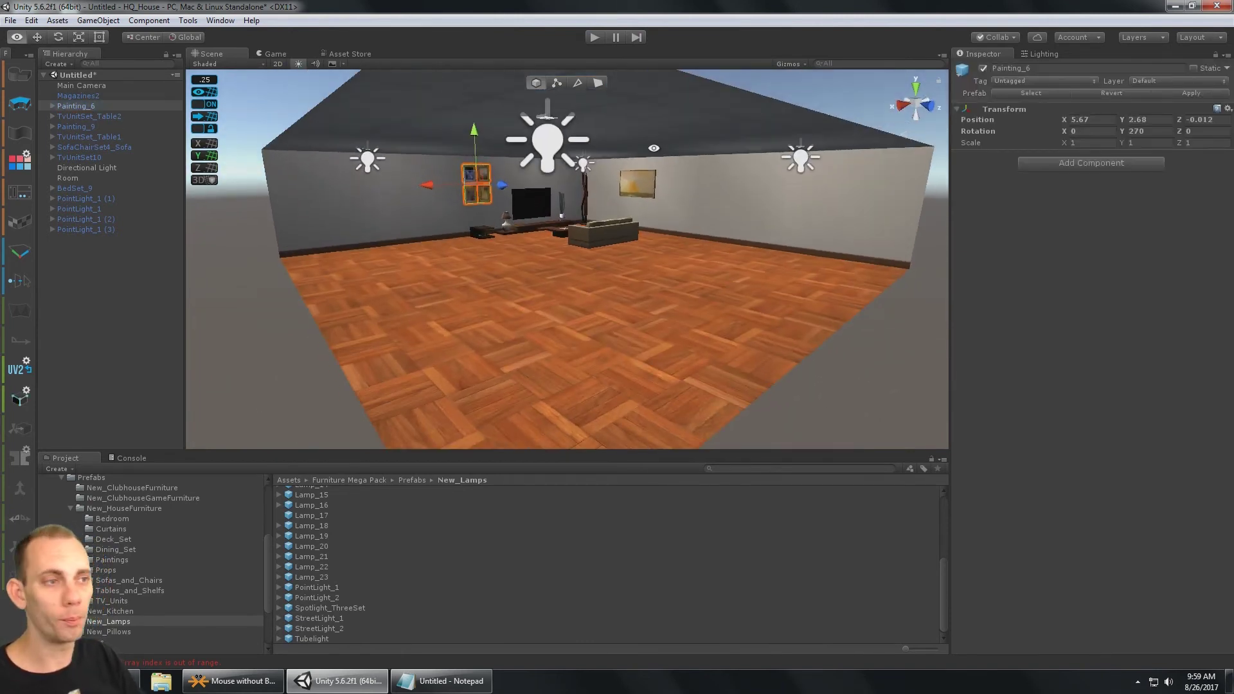
pyautogui.keyDown('ctrl'); pyautogui.click(84, 117); pyautogui.keyUp('ctrl')
pyautogui.keyDown('ctrl'); pyautogui.click(85, 126); pyautogui.keyUp('ctrl')
pyautogui.keyDown('ctrl'); pyautogui.click(91, 137); pyautogui.keyUp('ctrl')
pyautogui.keyDown('ctrl'); pyautogui.click(94, 147); pyautogui.keyUp('ctrl')
pyautogui.keyDown('ctrl'); pyautogui.click(88, 158); pyautogui.keyUp('ctrl')
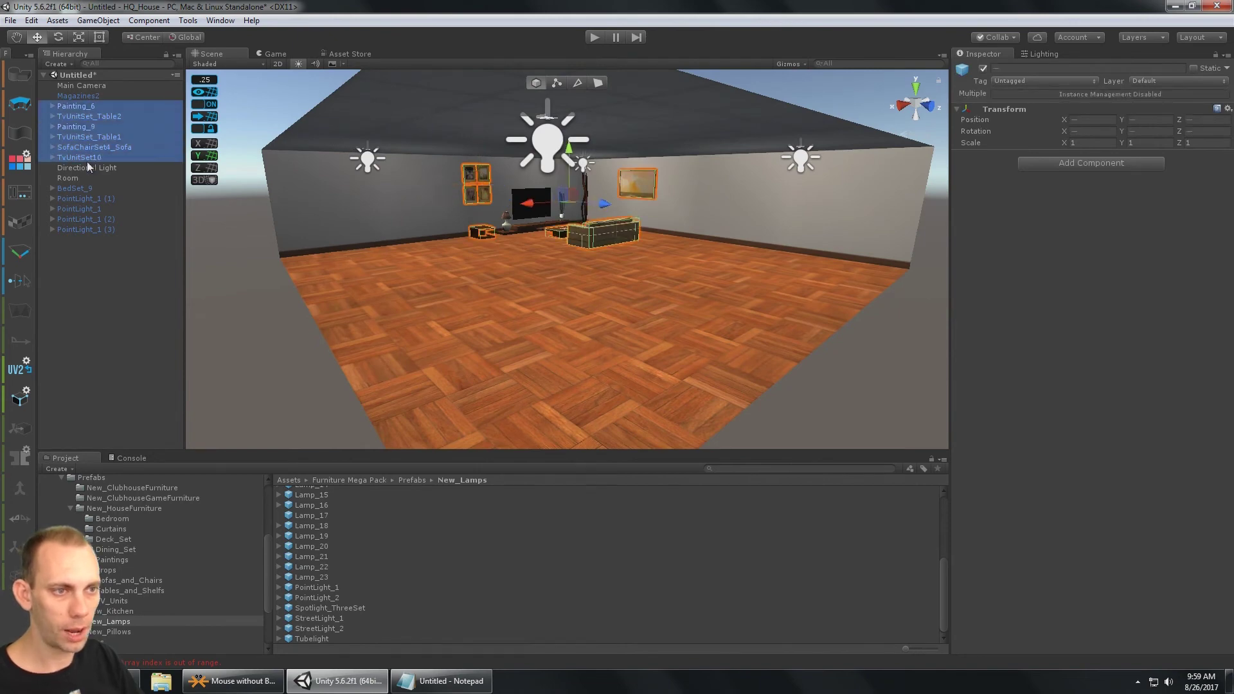
pyautogui.keyDown('ctrl'); pyautogui.click(81, 188); pyautogui.keyUp('ctrl')
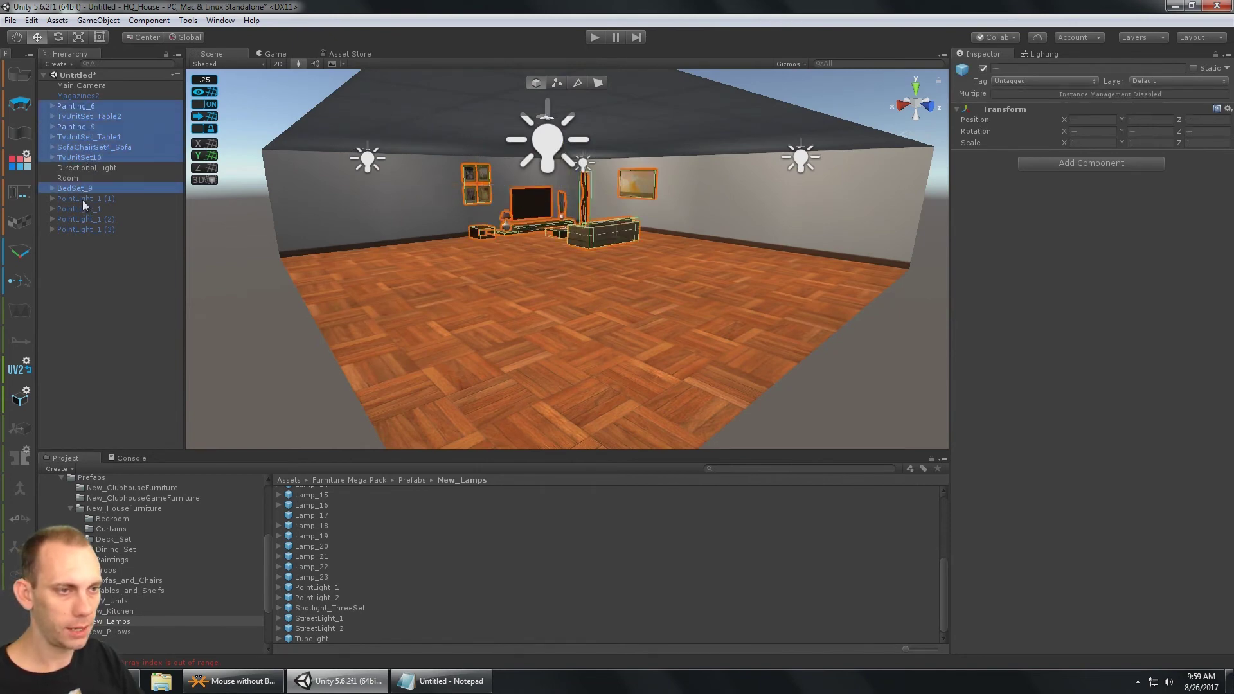
pyautogui.keyDown('ctrl'); pyautogui.click(98, 199); pyautogui.keyUp('ctrl')
pyautogui.keyDown('ctrl'); pyautogui.click(92, 208); pyautogui.keyUp('ctrl')
pyautogui.keyDown('ctrl'); pyautogui.click(90, 219); pyautogui.keyUp('ctrl')
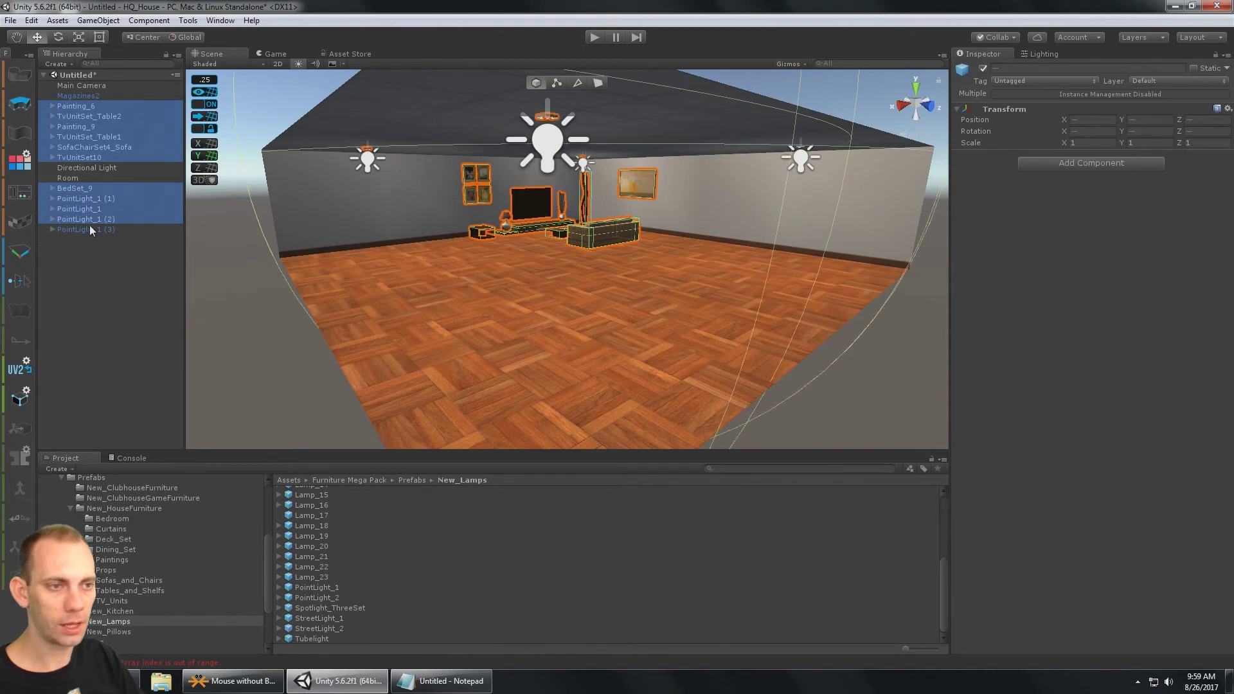
pyautogui.keyDown('ctrl'); pyautogui.click(88, 230); pyautogui.keyUp('ctrl')
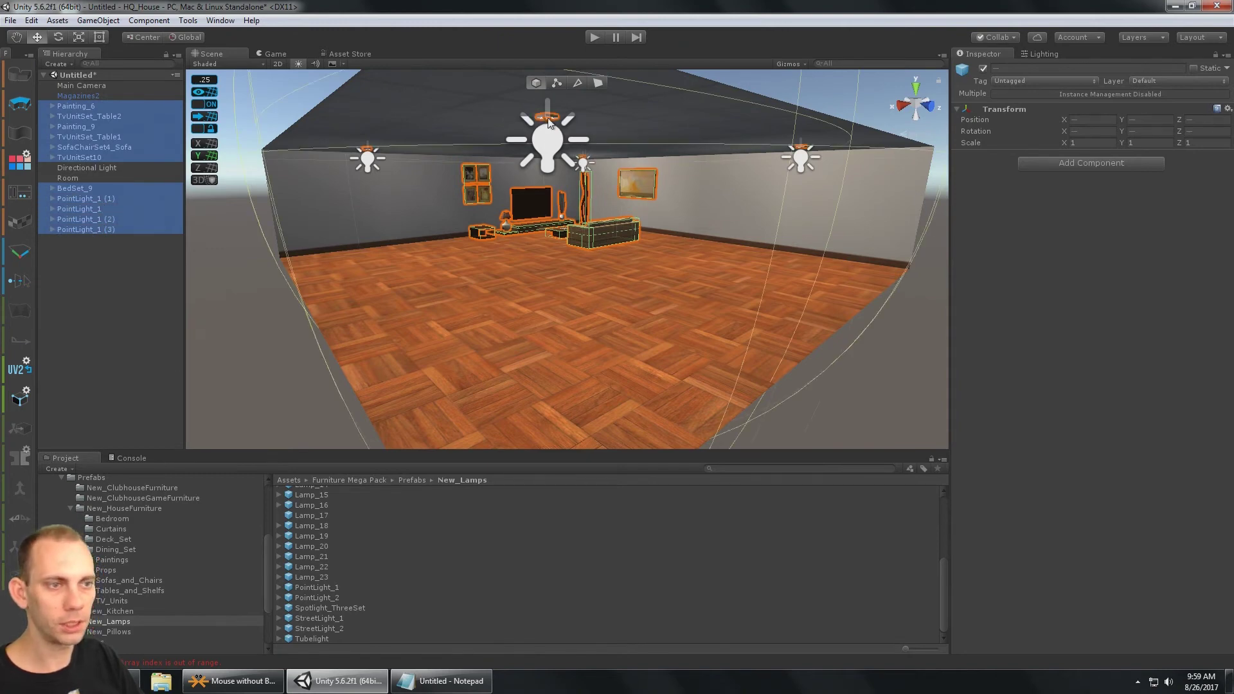
pyautogui.keyDown('ctrl'); pyautogui.click(101, 94); pyautogui.keyUp('ctrl')
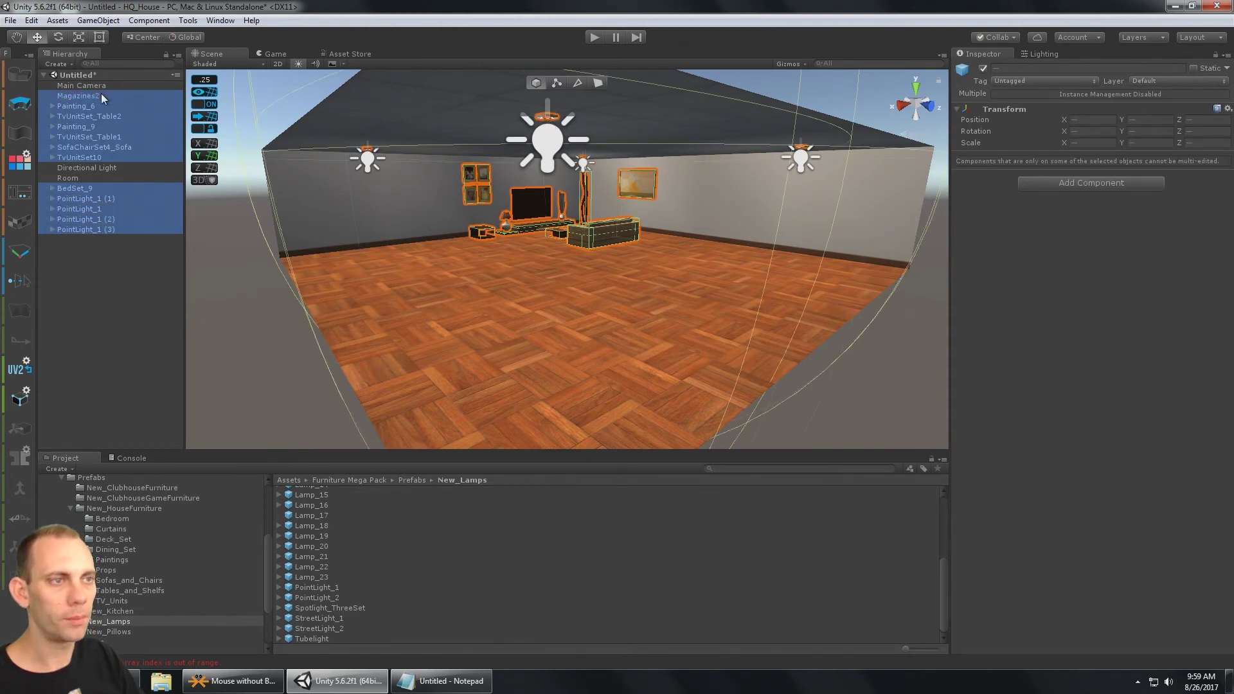
pyautogui.scroll(3, 233, 145)
pyautogui.scroll(-5, 232, 145)
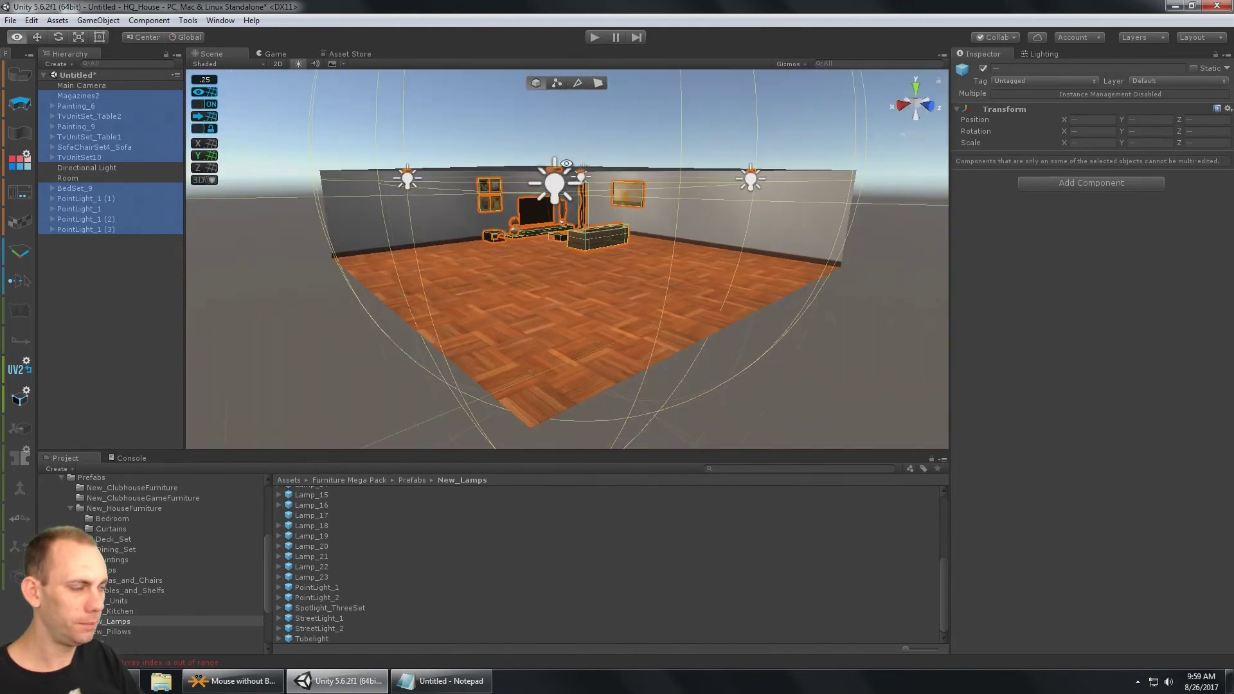
pyautogui.keyDown('alt'); pyautogui.moveTo(232, 146); pyautogui.dragTo(292, 168); pyautogui.keyUp('alt')
pyautogui.click(187, 22)
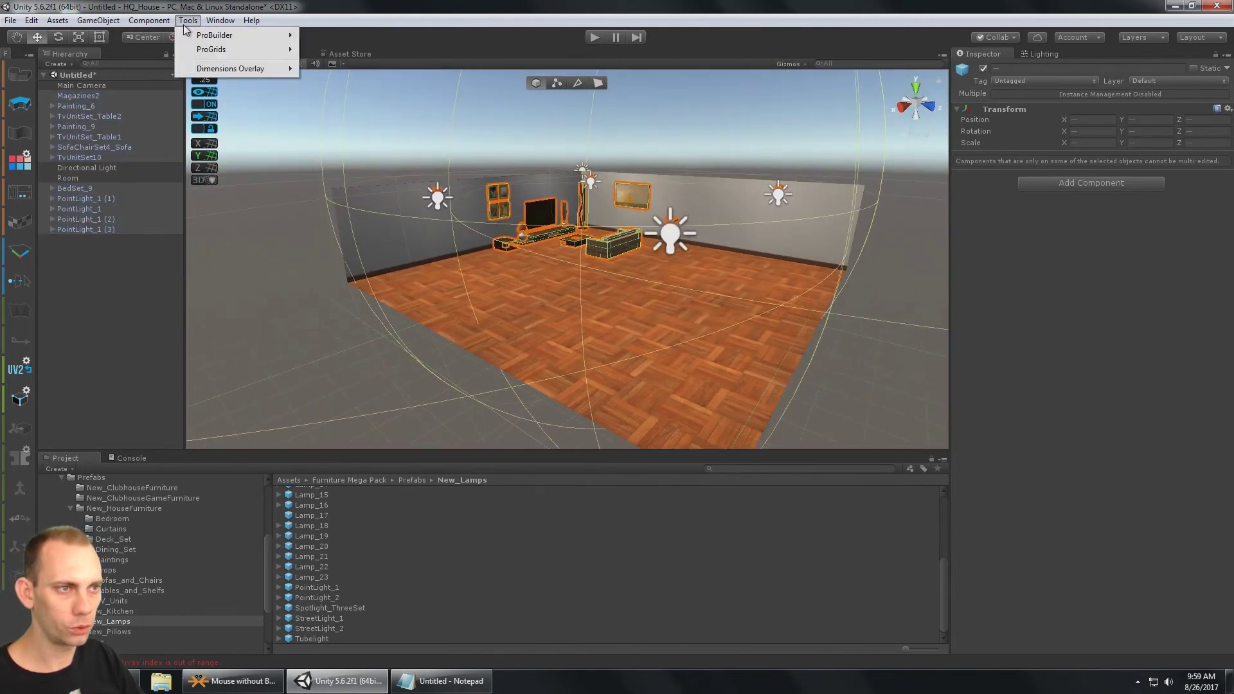
pyautogui.moveTo(234, 33)
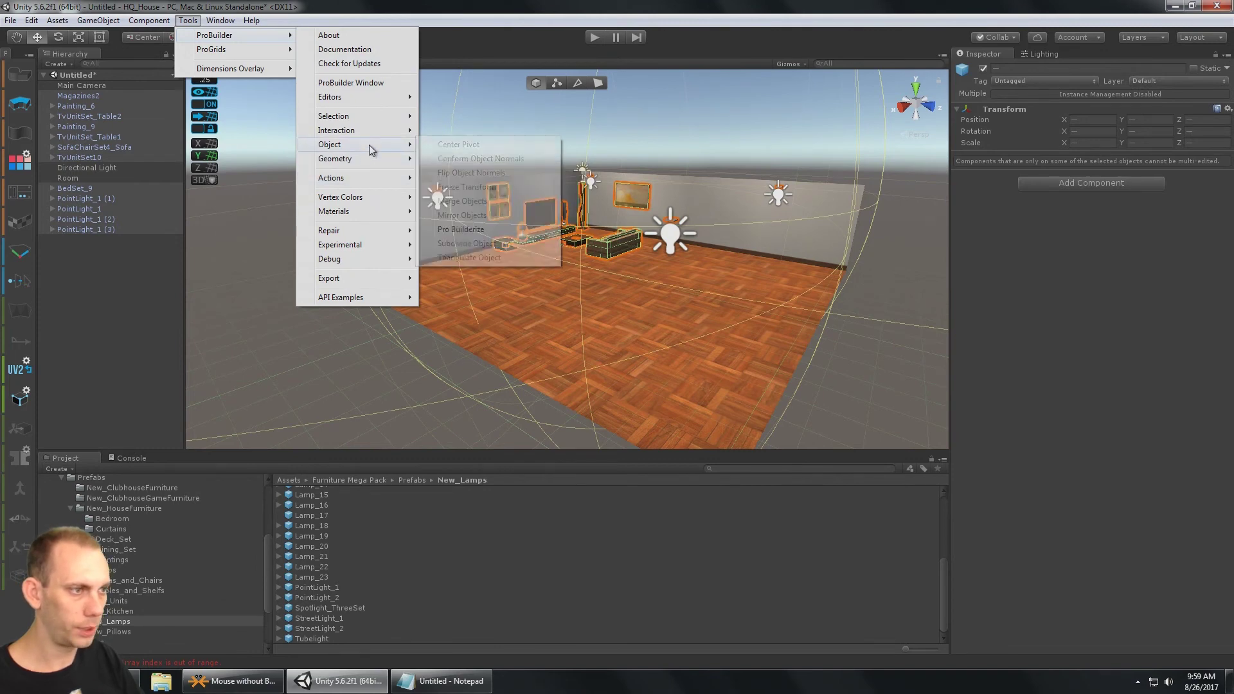
pyautogui.moveTo(359, 145)
pyautogui.click(477, 230)
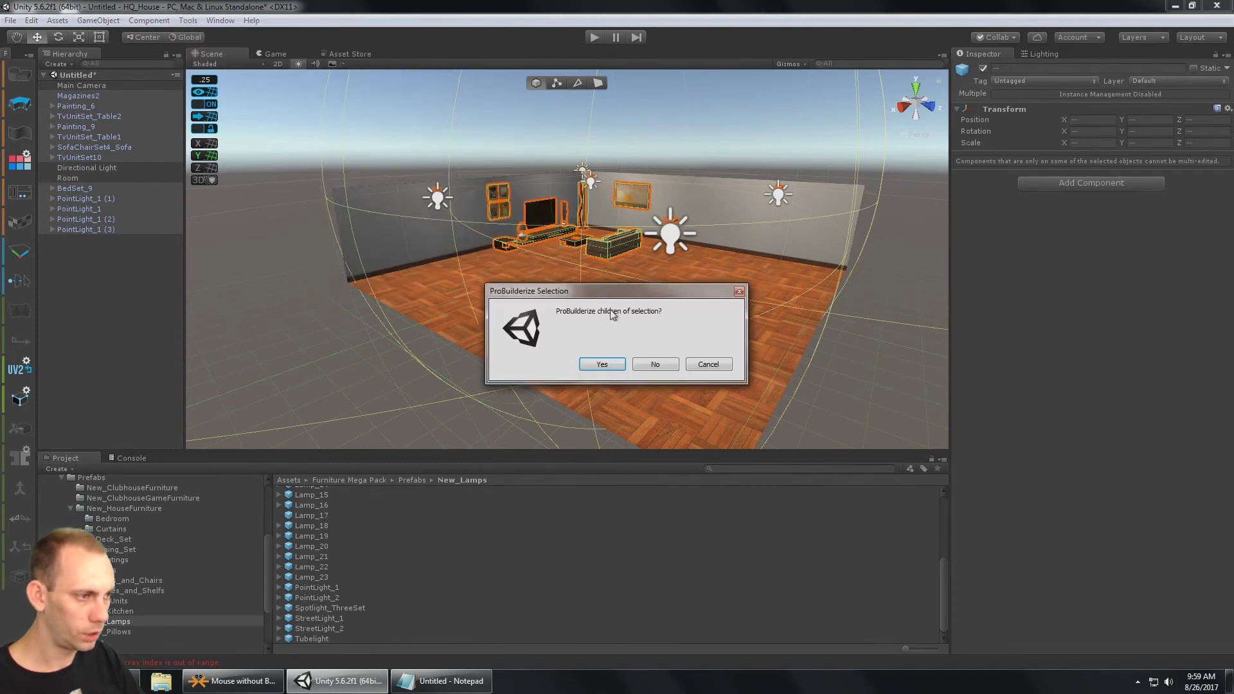
pyautogui.click(602, 364)
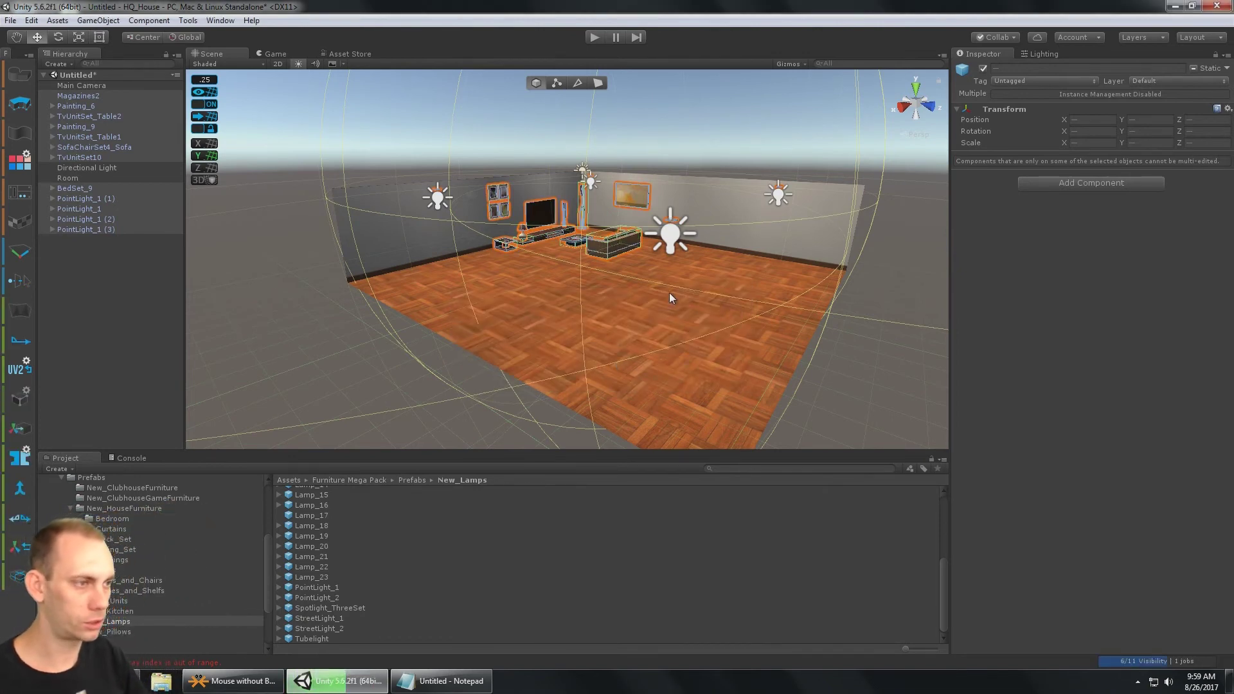
# - Add the Room to the selected furniture and lights, merge all selected ProBuilder objects into a single mesh and review its materials list
pyautogui.moveTo(703, 200); pyautogui.dragTo(773, 174, button='right')
pyautogui.press('w')
pyautogui.press('w')
pyautogui.press('a')
pyautogui.press('w')
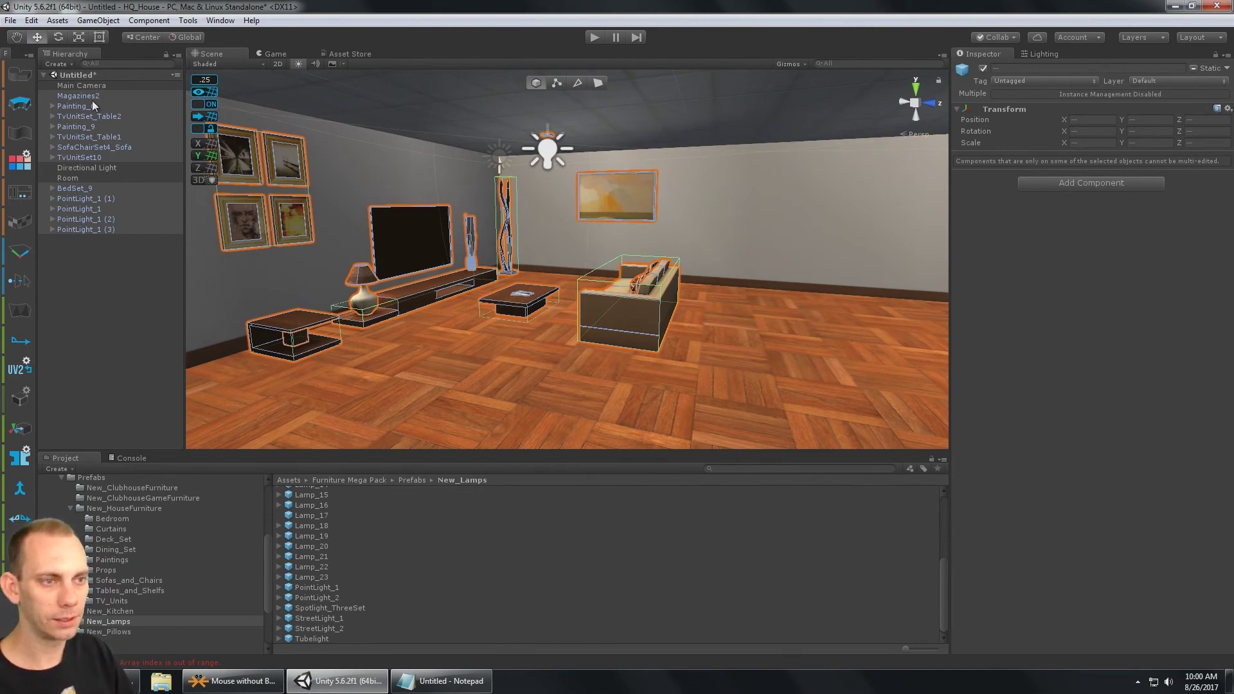
pyautogui.keyDown('ctrl'); pyautogui.click(79, 176); pyautogui.keyUp('ctrl')
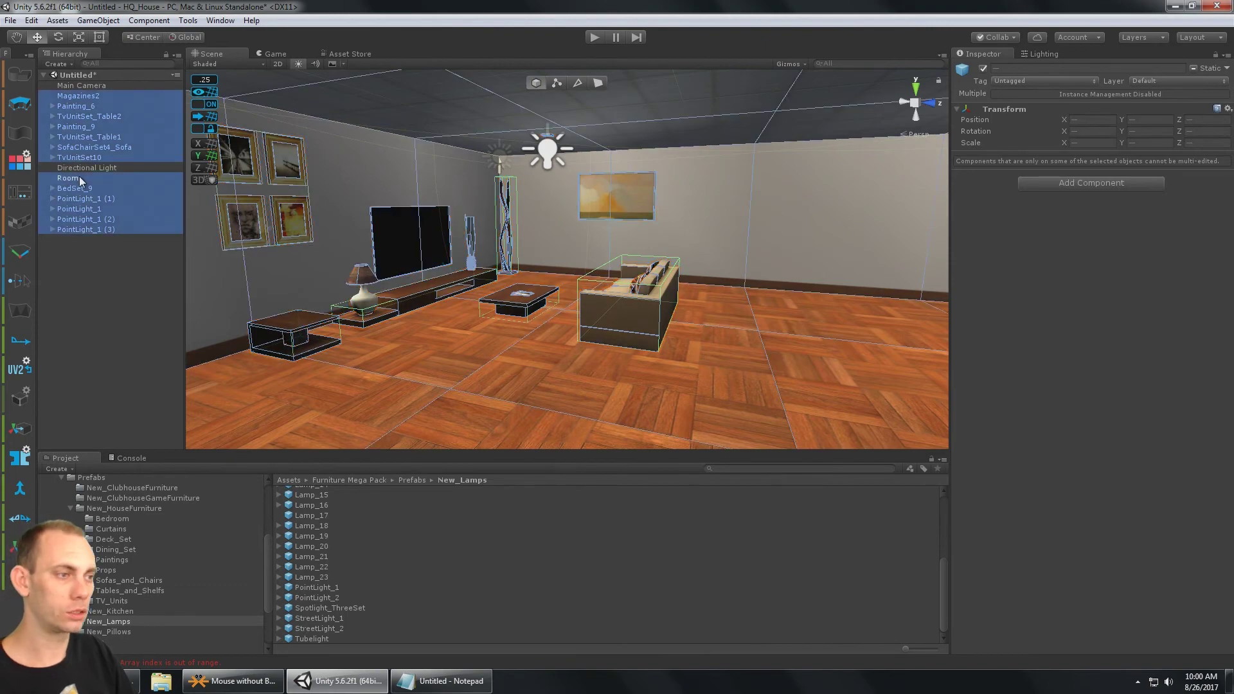
pyautogui.press('f')
pyautogui.keyDown('alt'); pyautogui.moveTo(678, 183); pyautogui.dragTo(672, 183); pyautogui.keyUp('alt')
pyautogui.scroll(10, 672, 182)
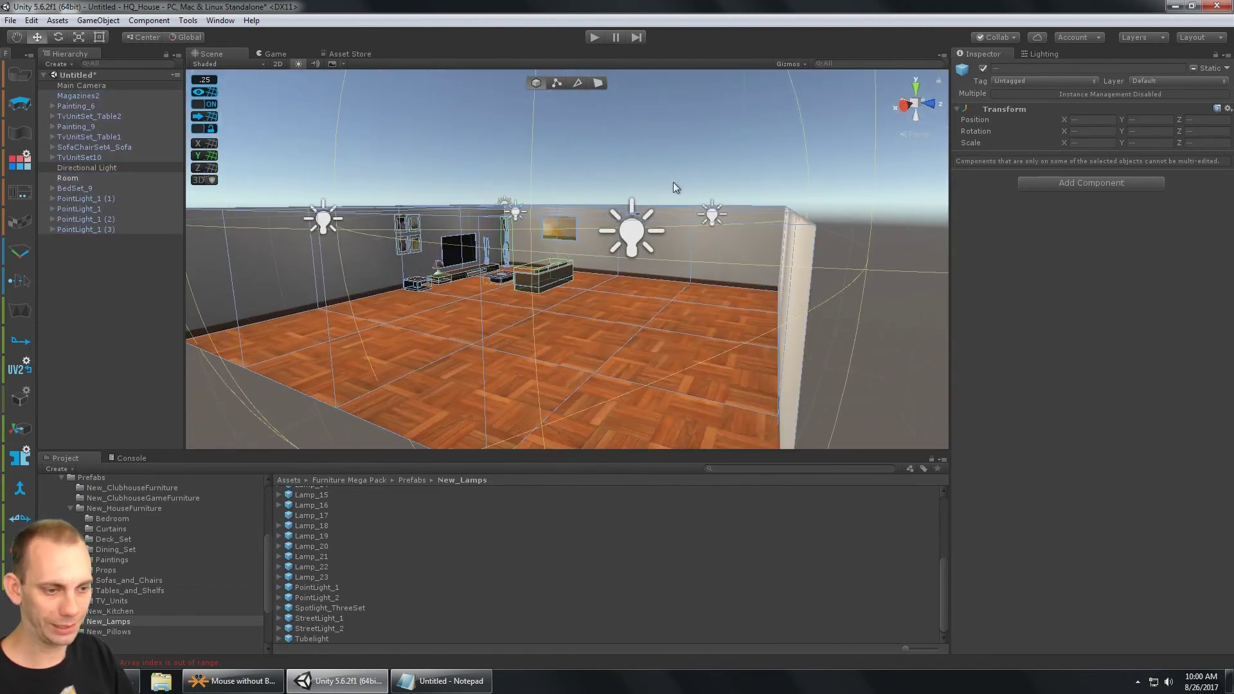
pyautogui.scroll(-4, 673, 182)
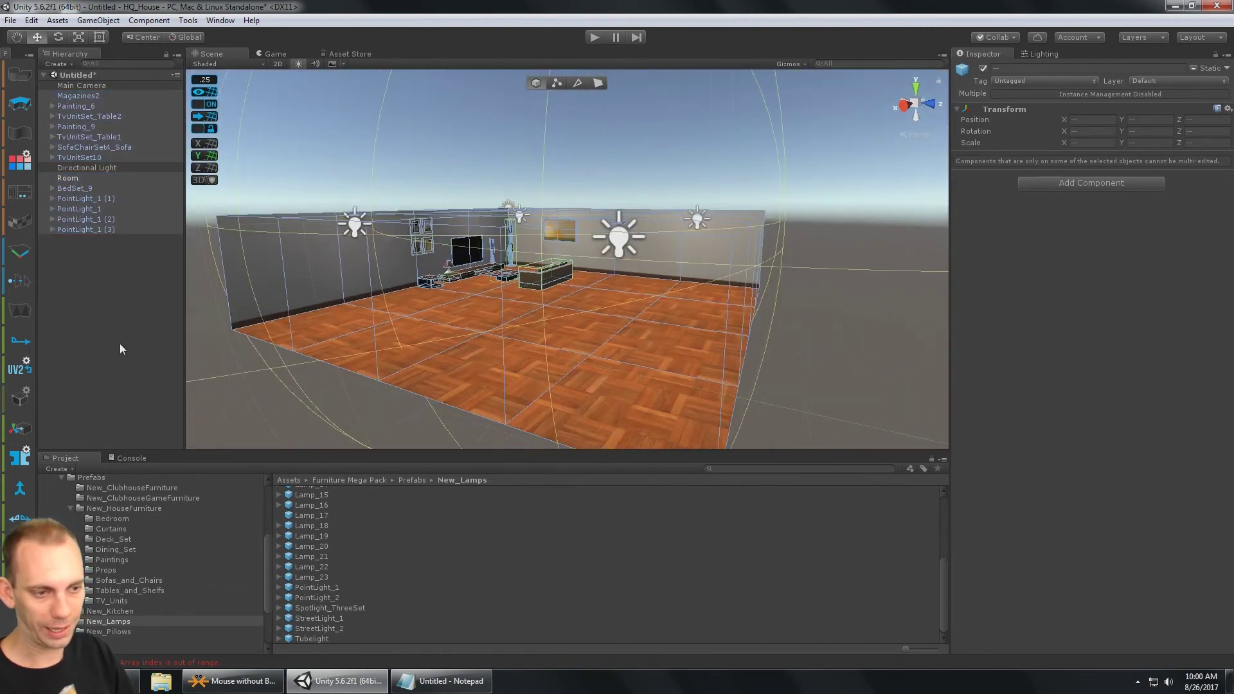
pyautogui.click(20, 490)
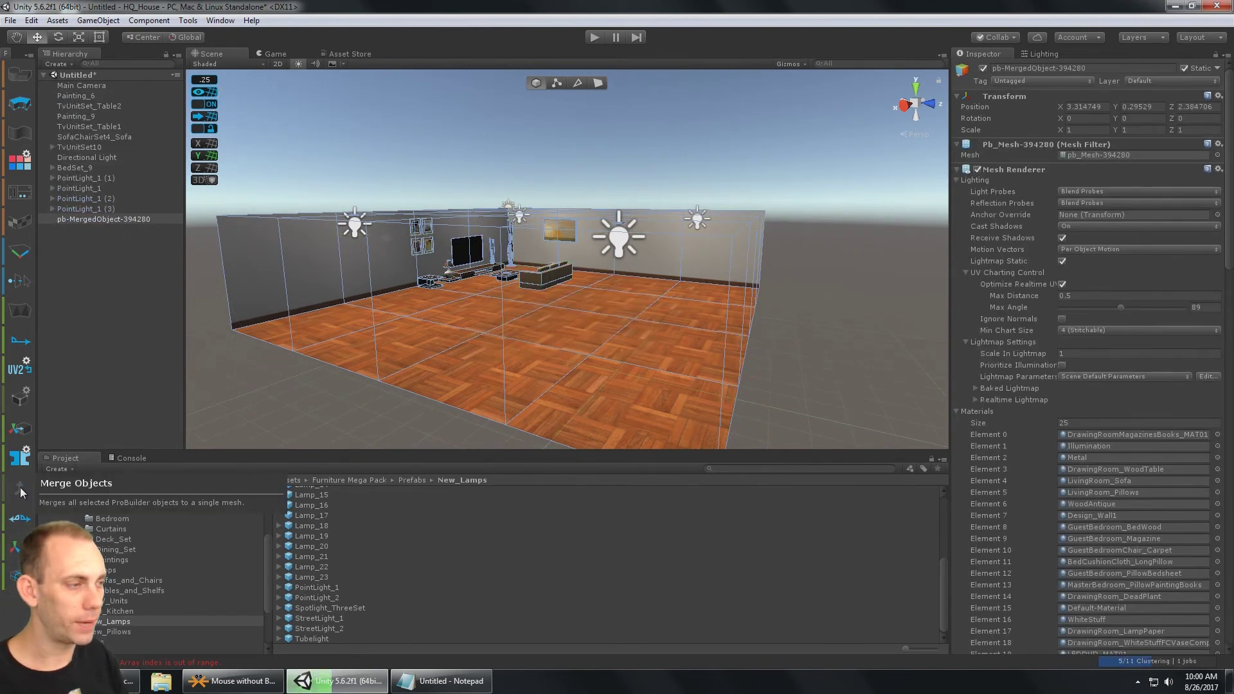
pyautogui.scroll(-4, 1079, 282)
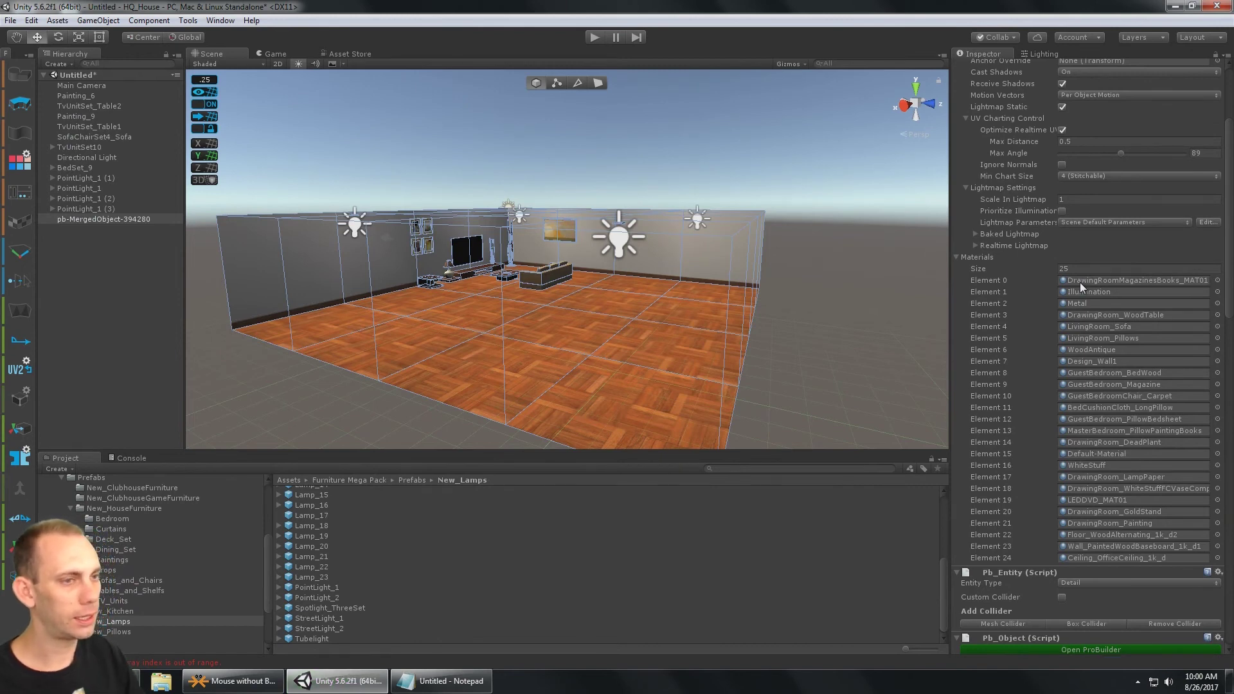
# - Rename the merged ProBuilder object as Room
pyautogui.click(94, 219)
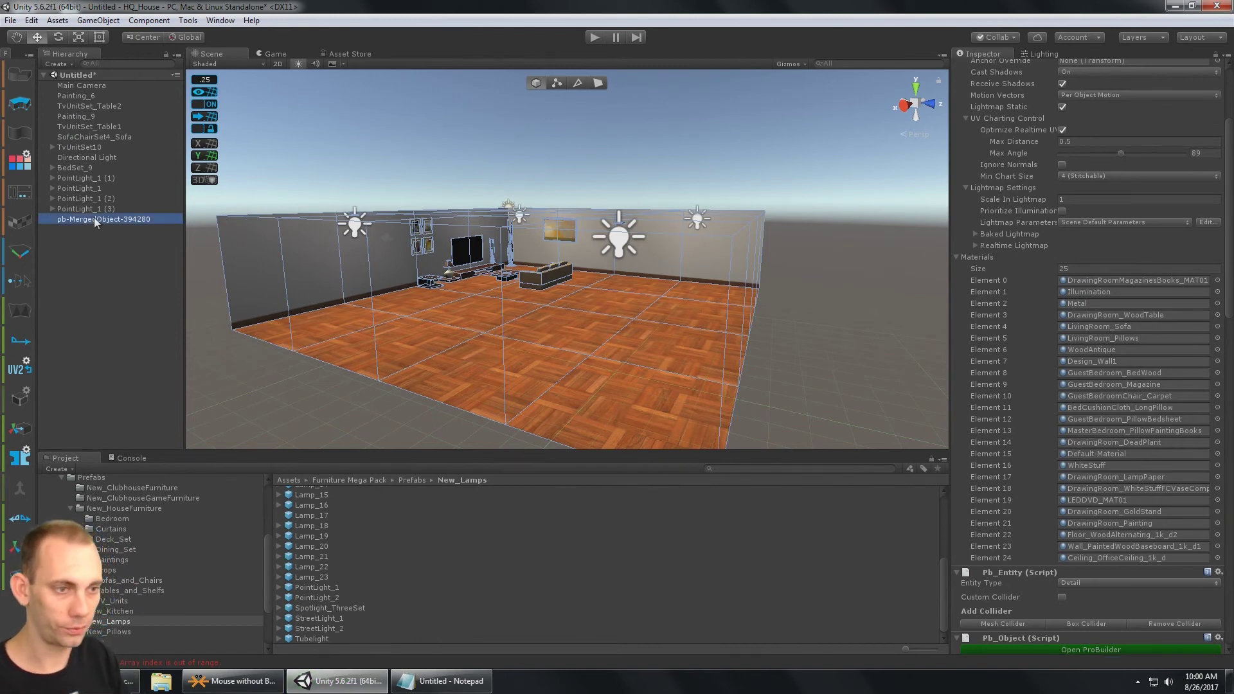
pyautogui.click(94, 219)
pyautogui.write('Room')
pyautogui.press('Return')
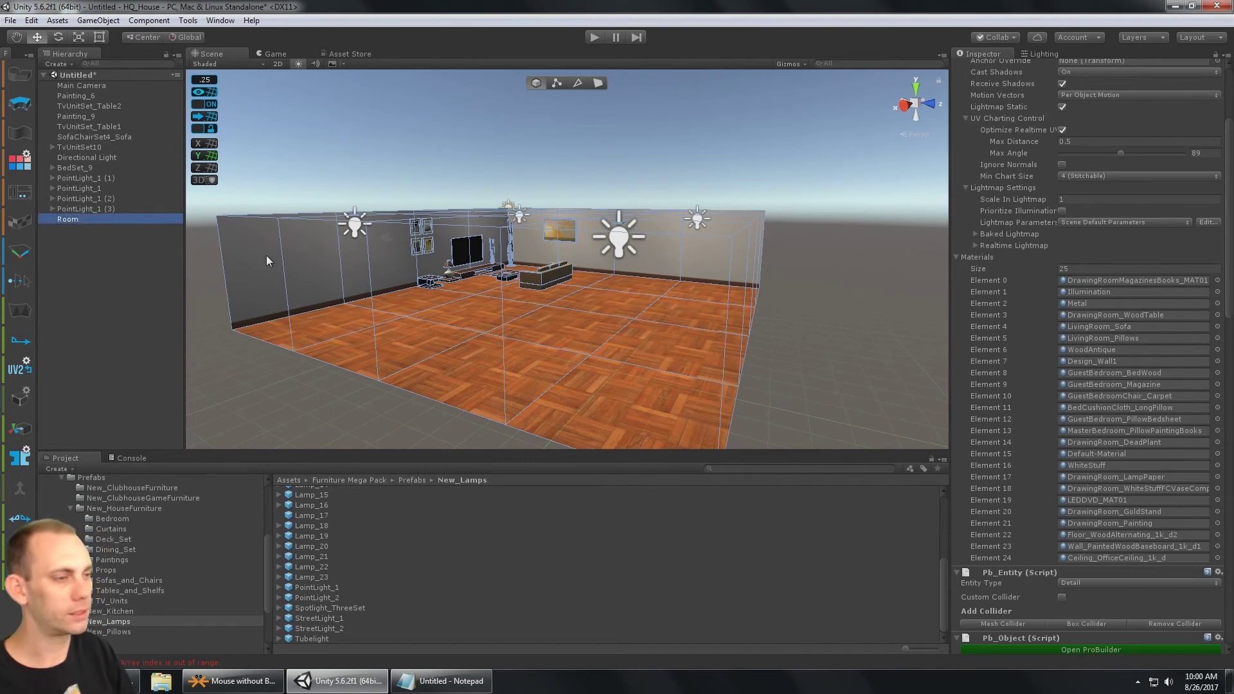
# - Switch the Room off and back on to check the merge, and run the scene briefly to view its rendering statistics
pyautogui.scroll(5, 1005, 120)
pyautogui.click(984, 68)
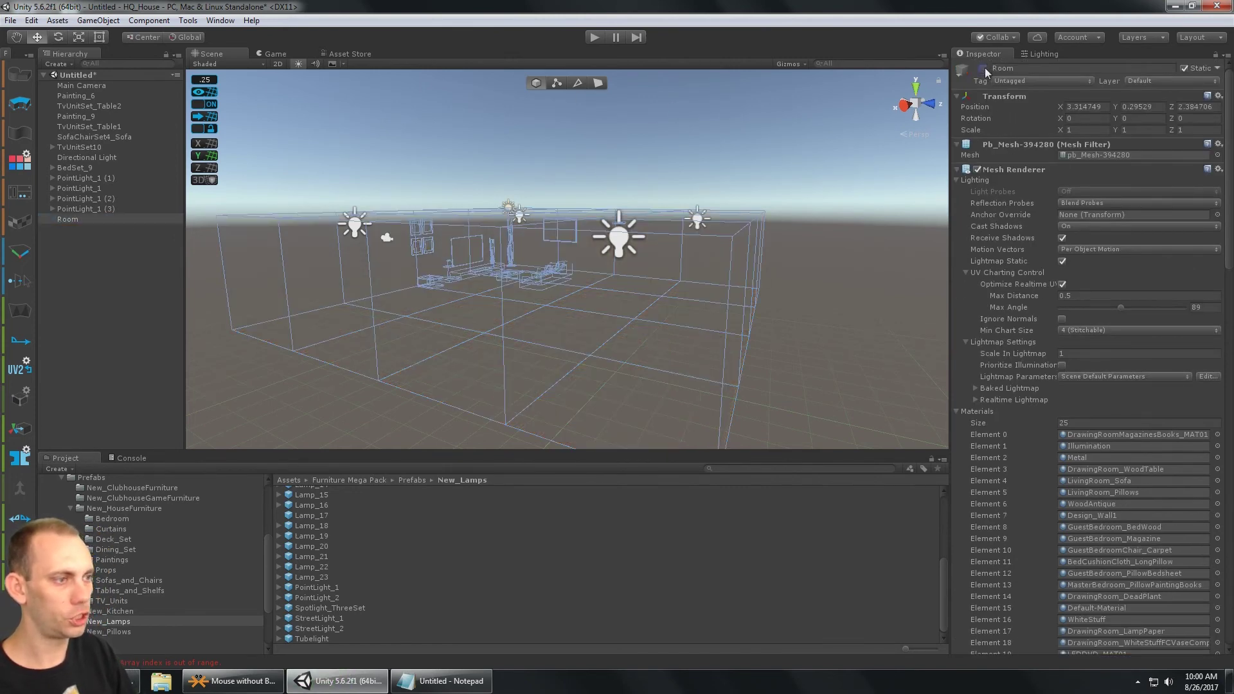
pyautogui.click(983, 68)
pyautogui.scroll(-5, 1120, 234)
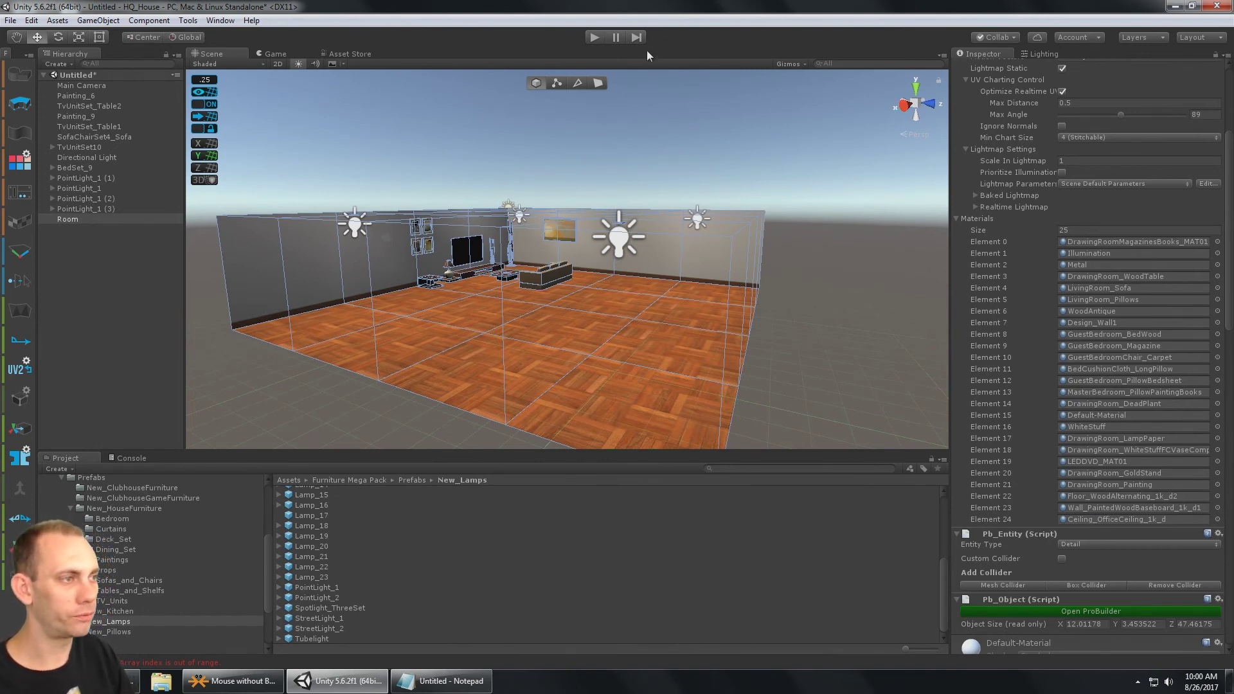
pyautogui.click(594, 37)
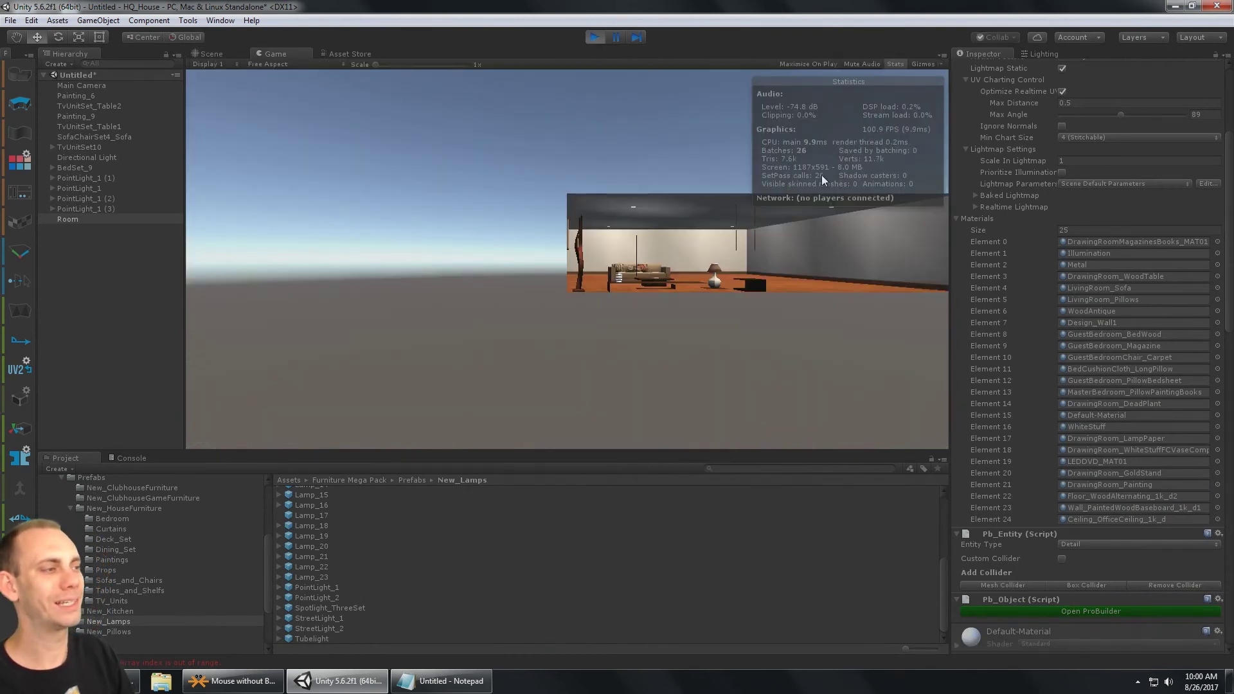
pyautogui.click(593, 36)
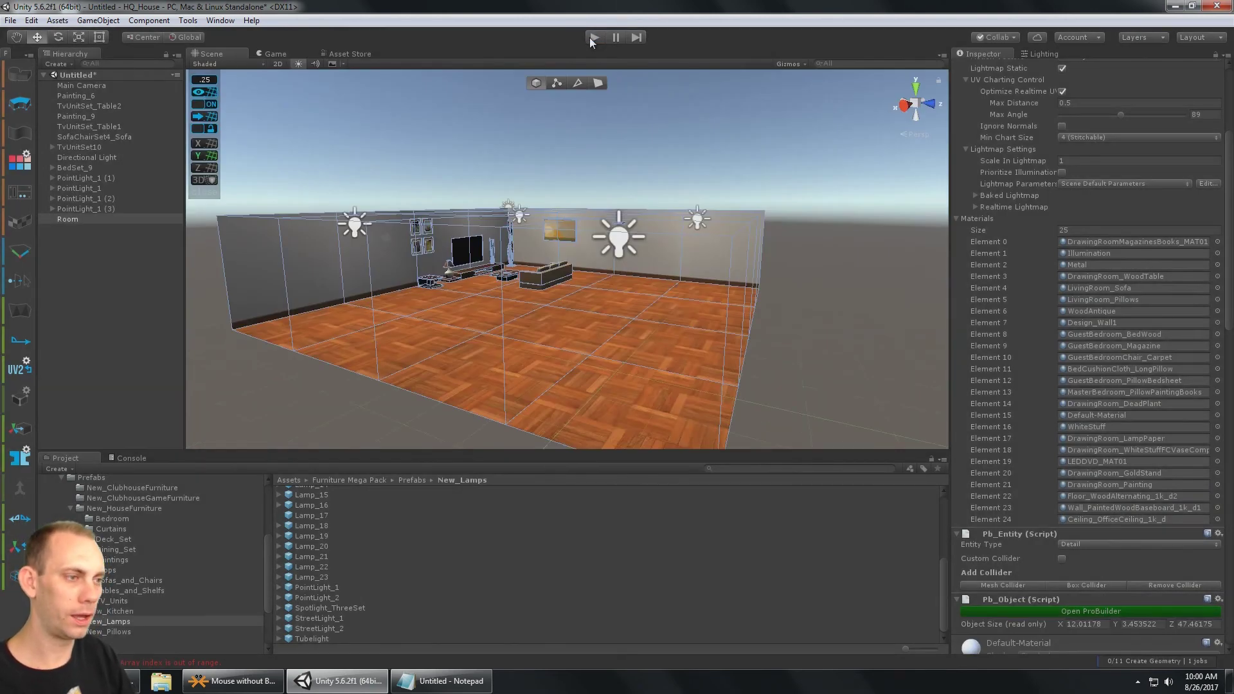
# - Expand all four PointLight_1 objects in the hierarchy to reveal their Point light children
pyautogui.moveTo(677, 188); pyautogui.dragTo(549, 172, button='right')
pyautogui.press('w')
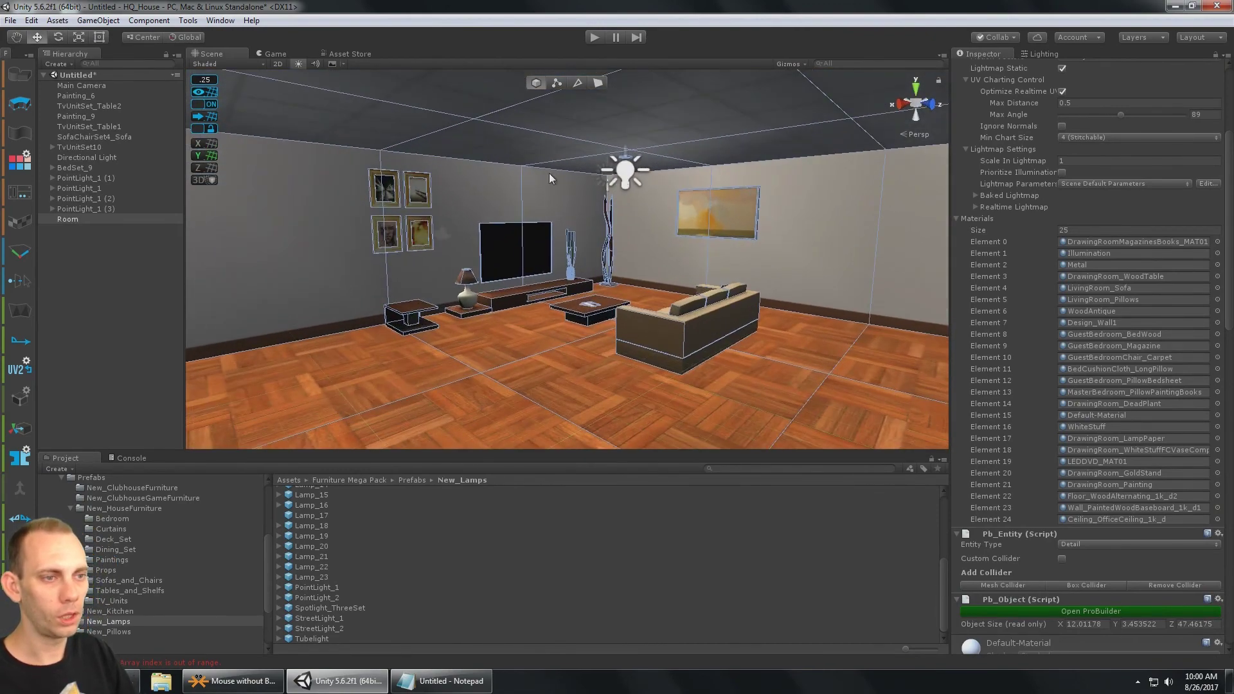
pyautogui.click(113, 237)
pyautogui.click(109, 209)
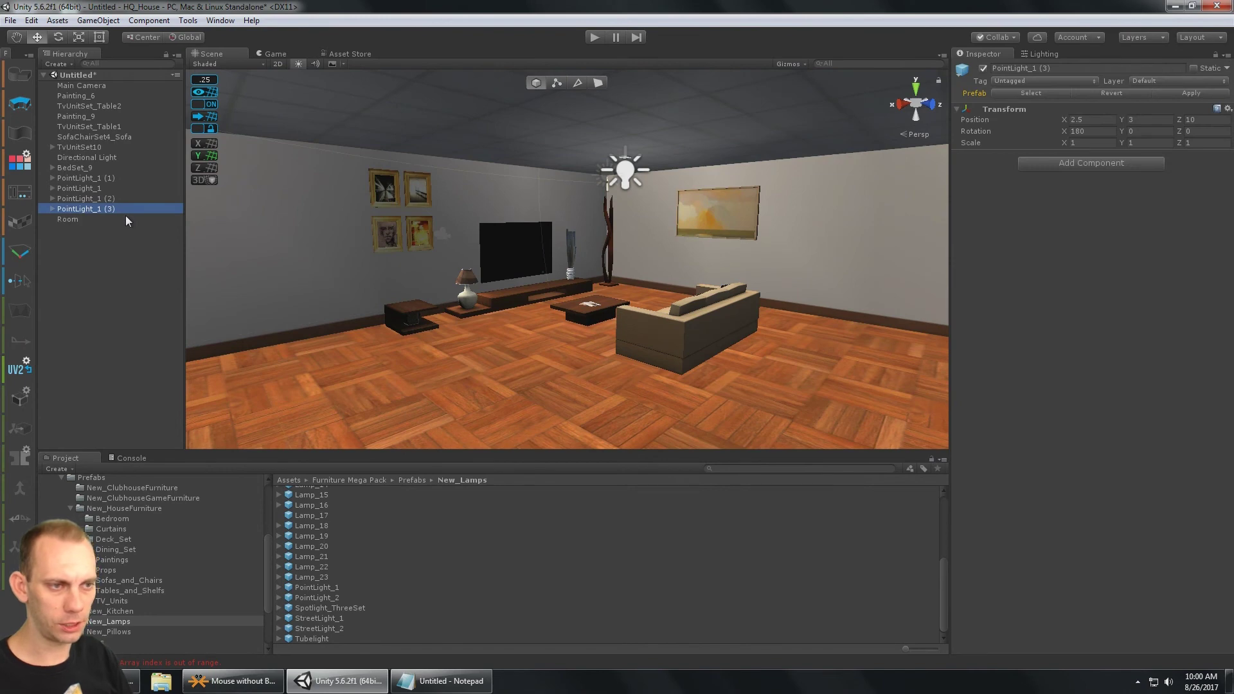
pyautogui.press('Right')
pyautogui.press('Up')
pyautogui.press('Right')
pyautogui.press('Up')
pyautogui.press('Right')
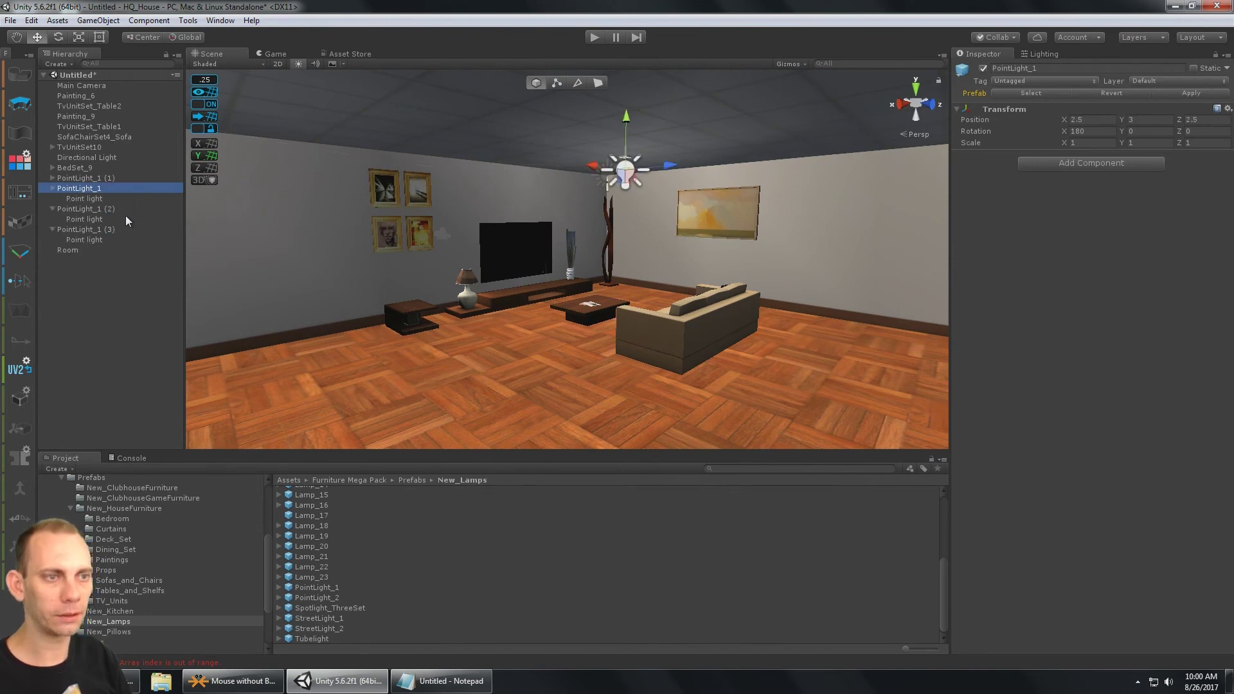
pyautogui.press('Up')
pyautogui.press('Right')
# - Select the four Point light children and move them out of their PointLight_1 parents to the scene's root level
pyautogui.press('Up')
pyautogui.press('Up')
pyautogui.press('Up')
pyautogui.press('Down')
pyautogui.press('Down')
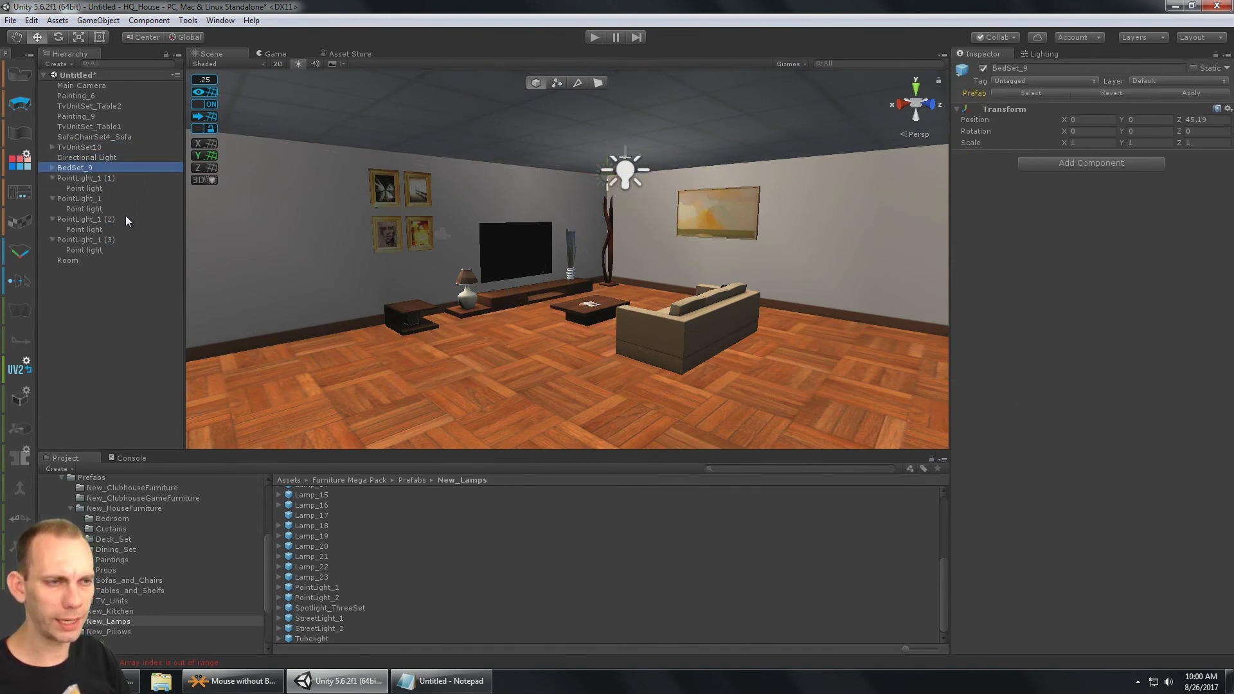
pyautogui.press('Up')
pyautogui.press('Up')
pyautogui.press('Up')
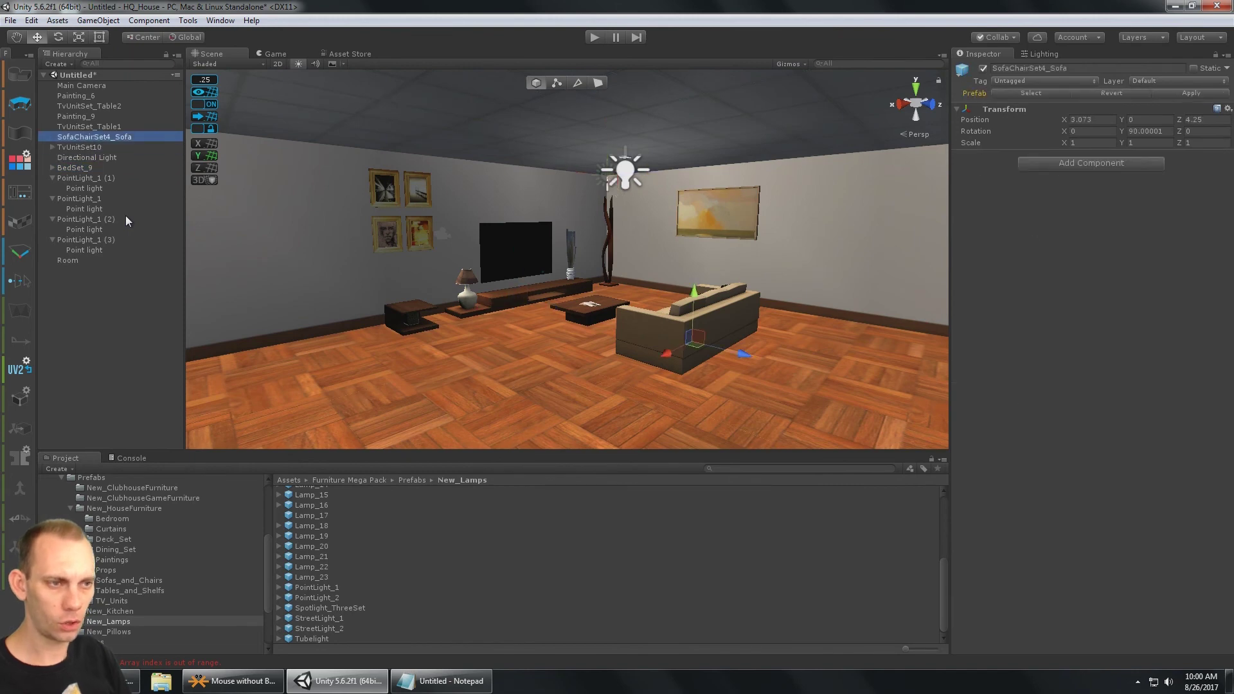
pyautogui.press('Down')
pyautogui.press('Down')
pyautogui.press('Down')
pyautogui.press('Down')
pyautogui.press('Down')
pyautogui.keyDown('ctrl'); pyautogui.click(122, 209); pyautogui.keyUp('ctrl')
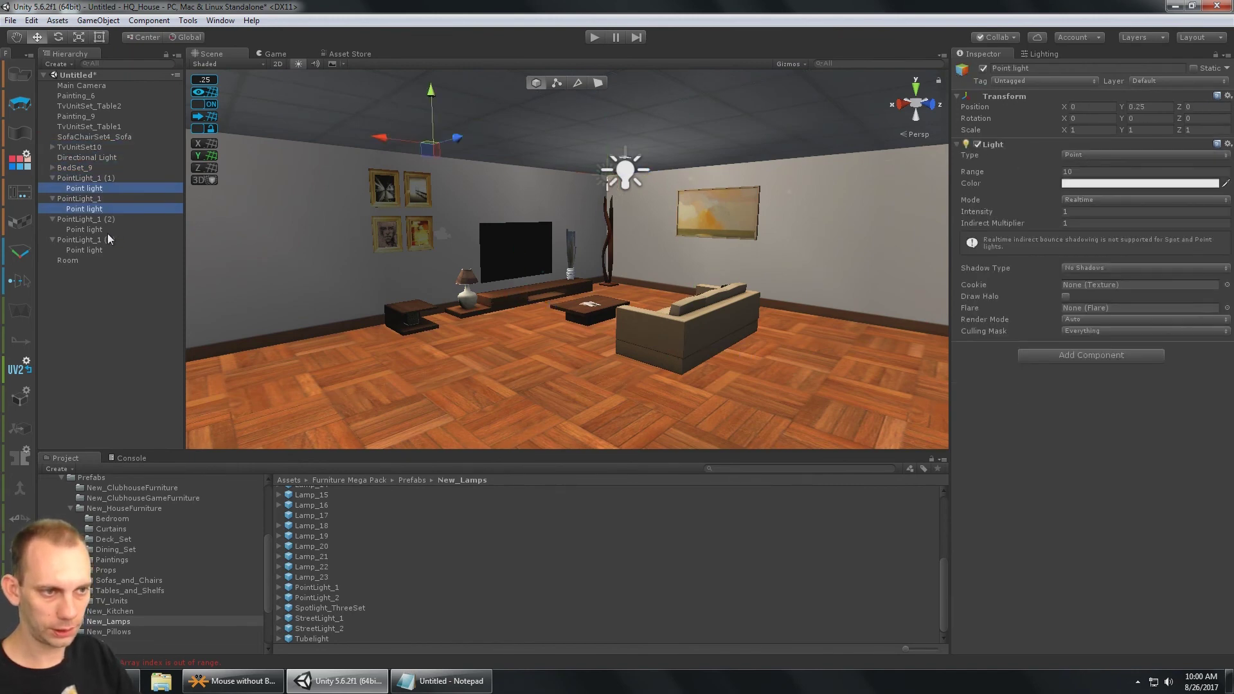
pyautogui.keyDown('ctrl'); pyautogui.click(105, 230); pyautogui.keyUp('ctrl')
pyautogui.keyDown('ctrl'); pyautogui.click(92, 251); pyautogui.keyUp('ctrl')
pyautogui.moveTo(103, 311); pyautogui.dragTo(103, 330)
# - Delete the four PointLight_1 objects, BedSet_9, TvUnitSet10, SofaChairSet4_Sofa, both TvUnitSet tables and both paintings, keeping the Room and the point lights
pyautogui.click(122, 209)
pyautogui.keyDown('ctrl'); pyautogui.click(106, 199); pyautogui.keyUp('ctrl')
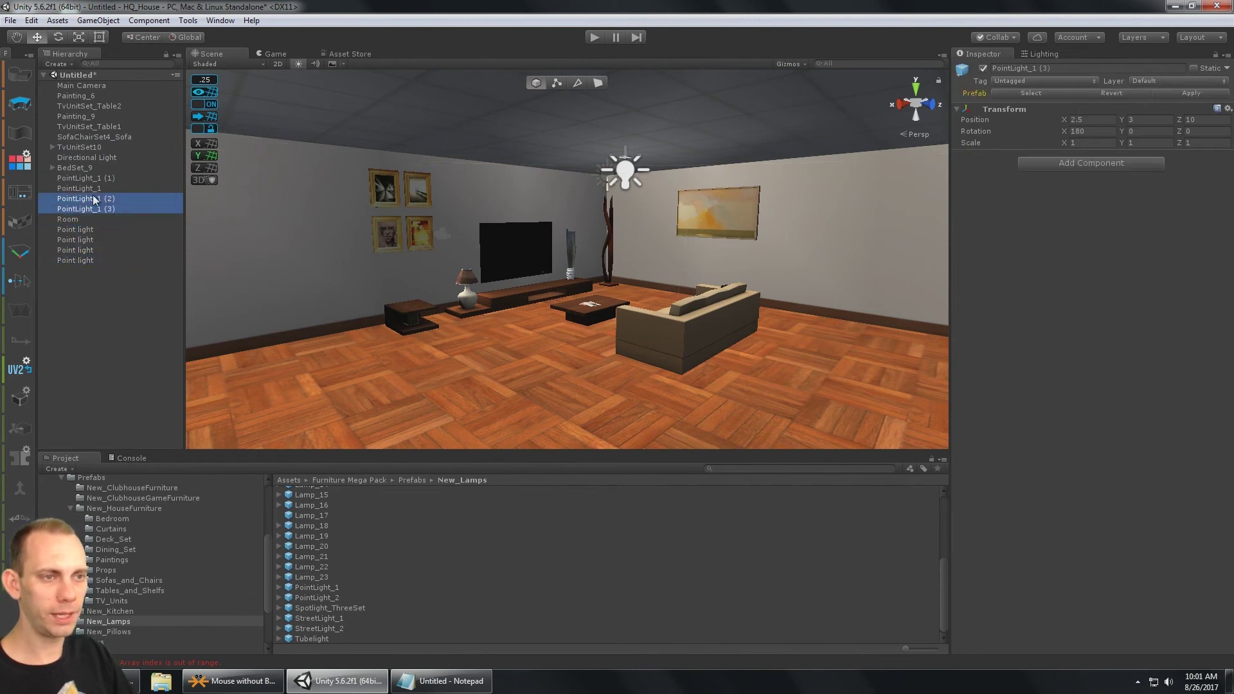
pyautogui.keyDown('ctrl'); pyautogui.click(100, 187); pyautogui.keyUp('ctrl')
pyautogui.keyDown('ctrl'); pyautogui.click(99, 178); pyautogui.keyUp('ctrl')
pyautogui.keyDown('ctrl'); pyautogui.click(96, 168); pyautogui.keyUp('ctrl')
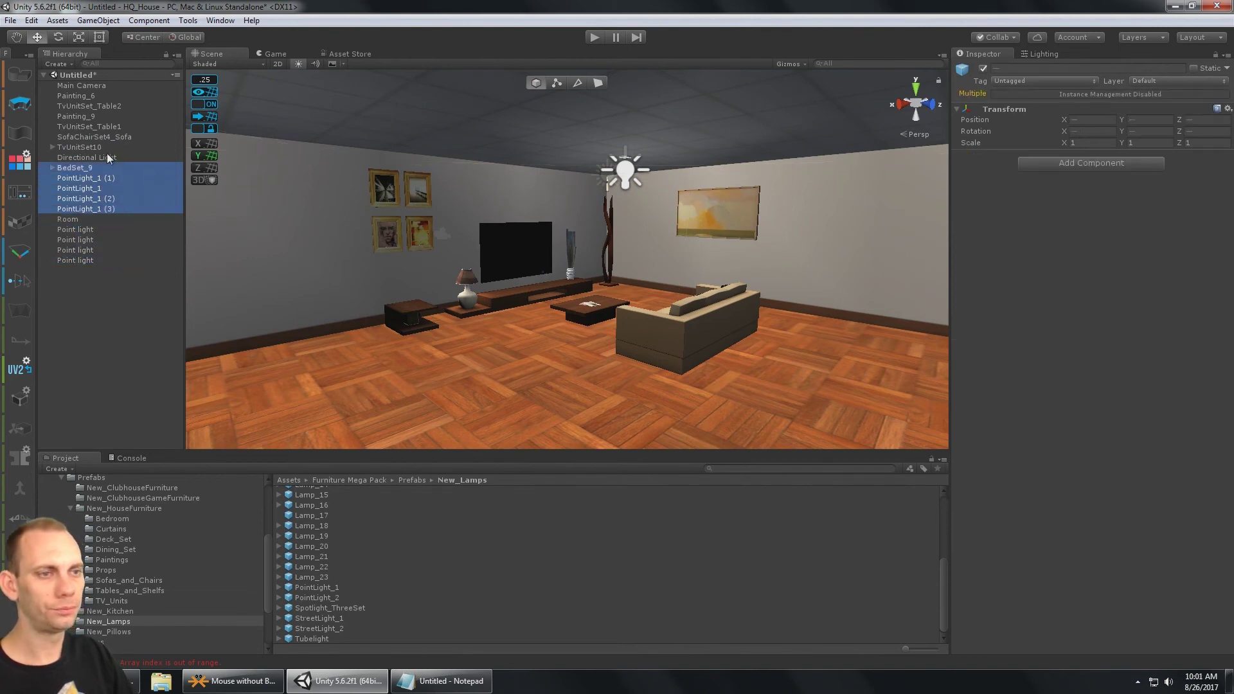
pyautogui.keyDown('ctrl'); pyautogui.click(91, 138); pyautogui.keyUp('ctrl')
pyautogui.keyDown('ctrl'); pyautogui.click(101, 148); pyautogui.keyUp('ctrl')
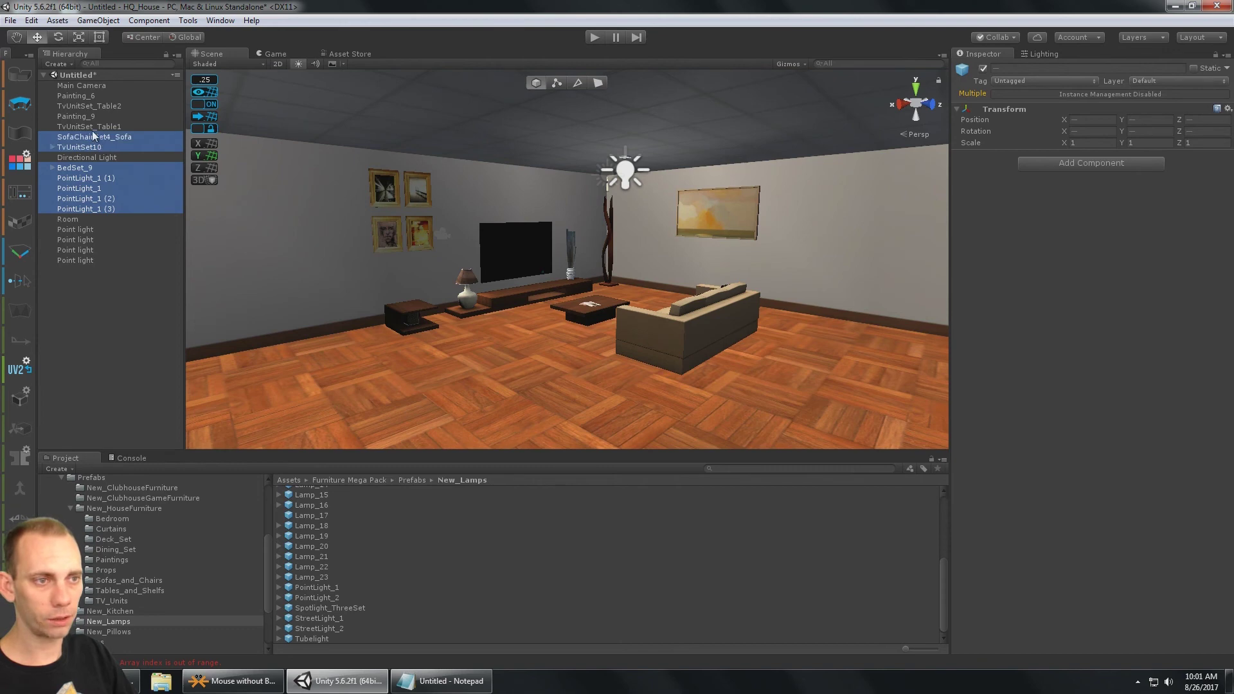
pyautogui.keyDown('ctrl'); pyautogui.click(93, 126); pyautogui.keyUp('ctrl')
pyautogui.keyDown('ctrl'); pyautogui.click(90, 116); pyautogui.keyUp('ctrl')
pyautogui.keyDown('ctrl'); pyautogui.click(91, 106); pyautogui.keyUp('ctrl')
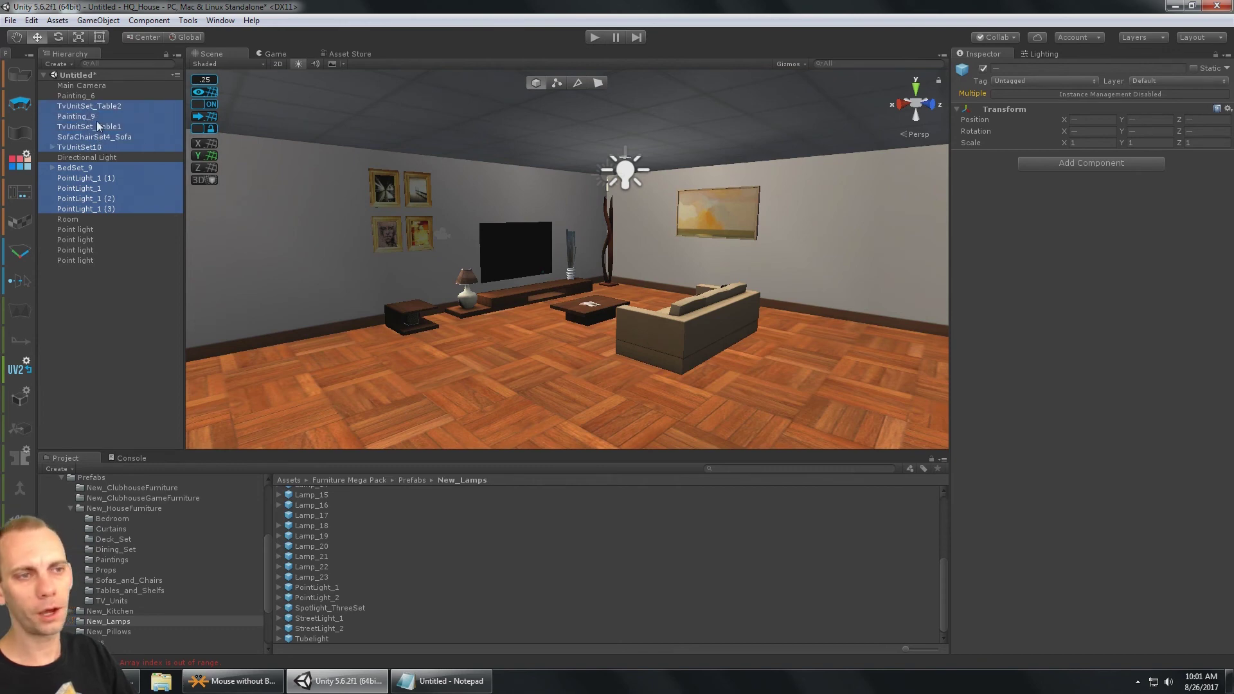
pyautogui.keyDown('ctrl'); pyautogui.click(86, 98); pyautogui.keyUp('ctrl')
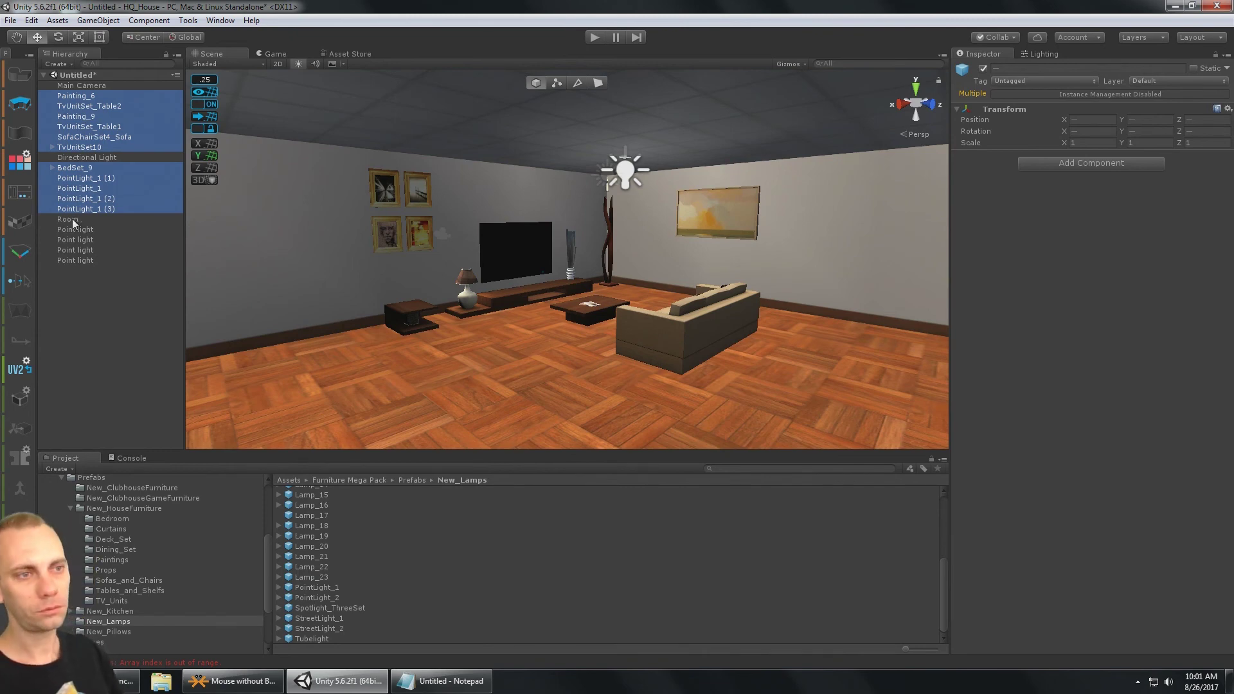
pyautogui.press('Delete')
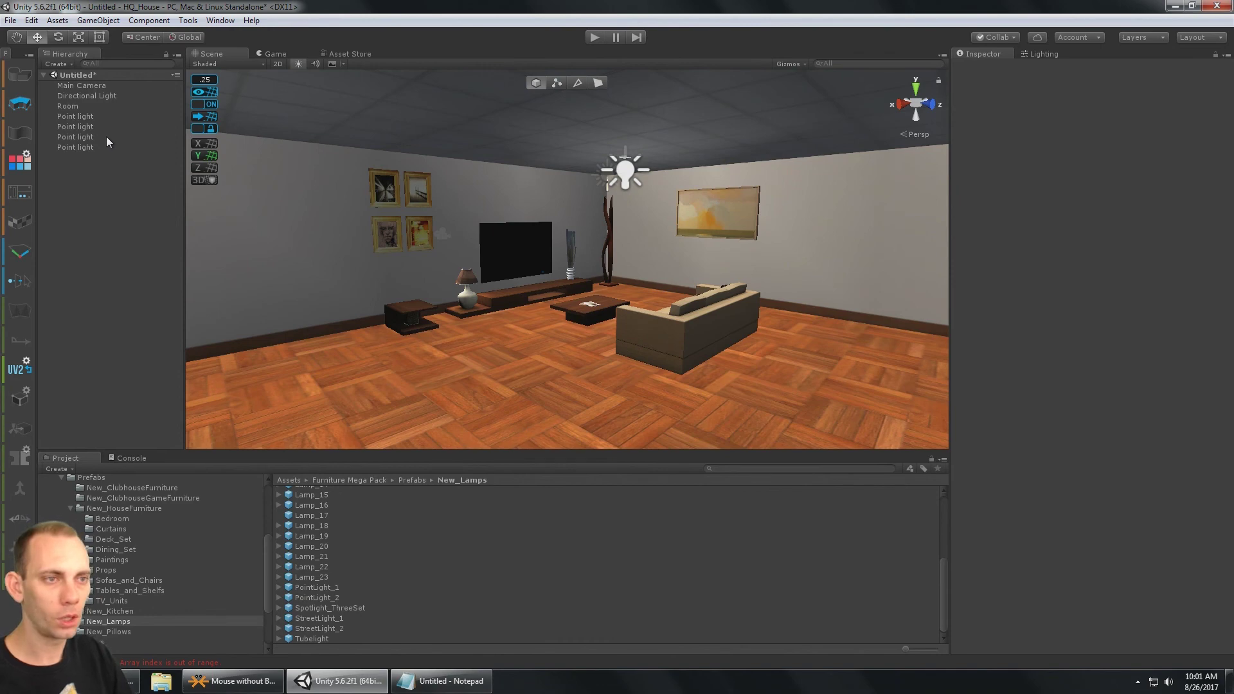
# - Delete the Directional Light from the scene
pyautogui.click(103, 86)
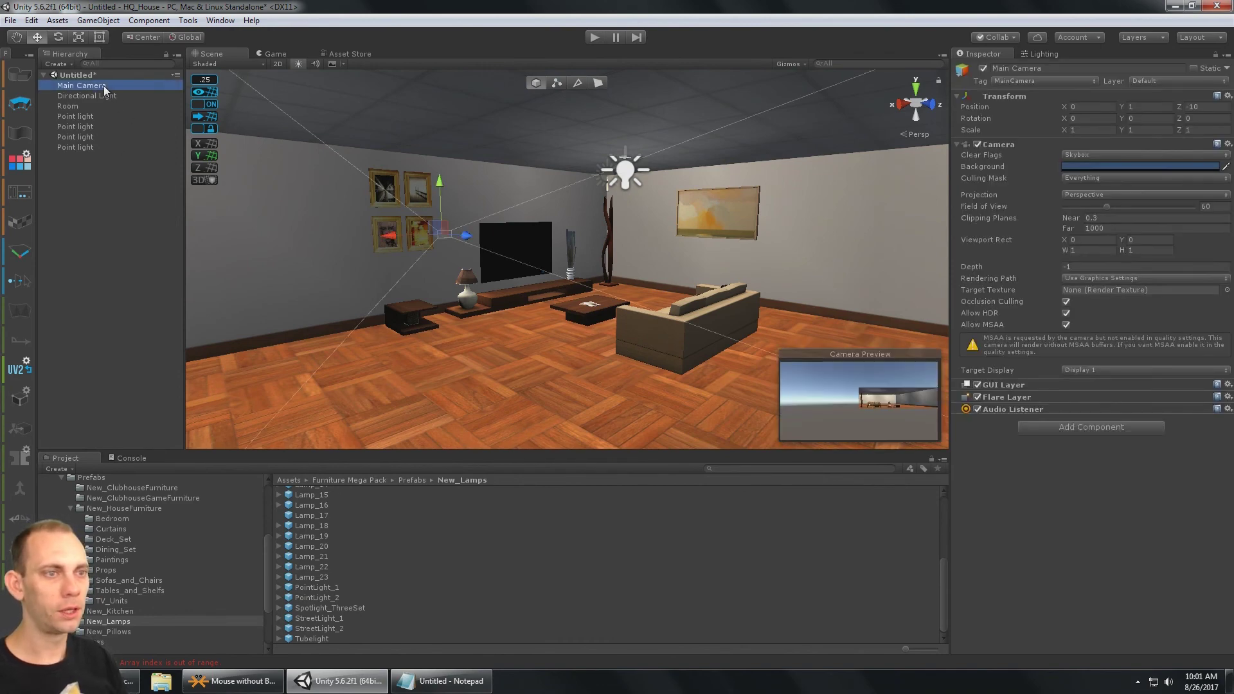
pyautogui.press('Down')
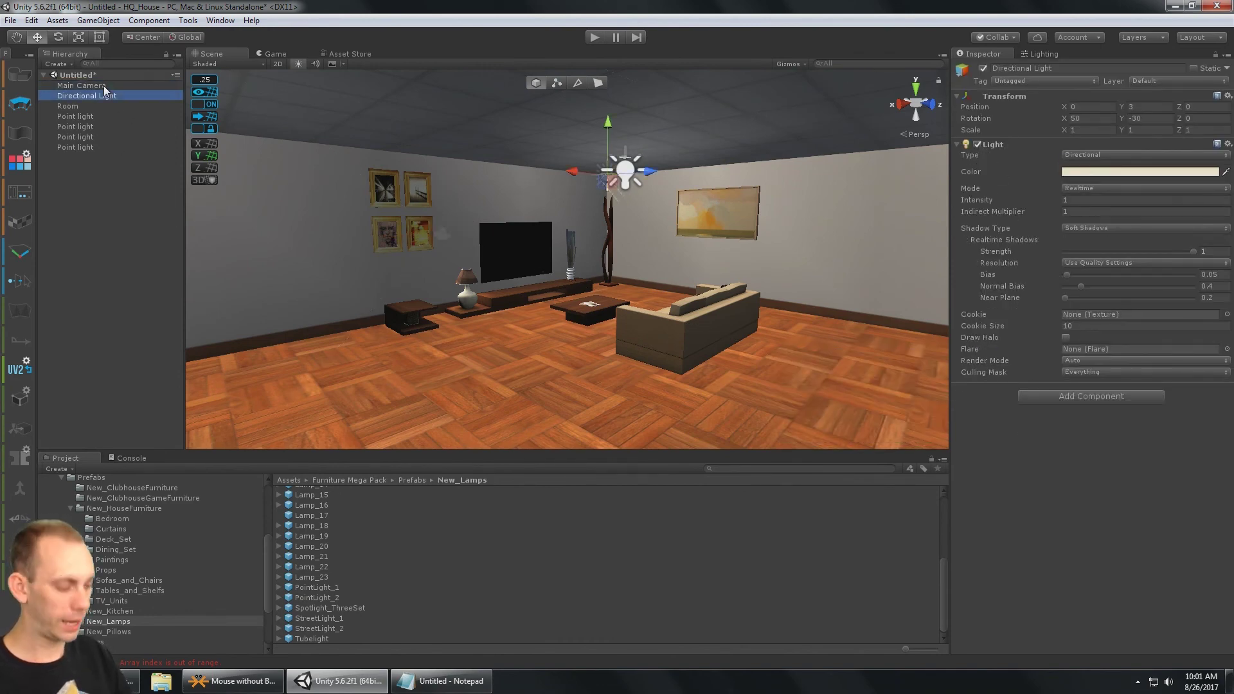
pyautogui.press('Delete')
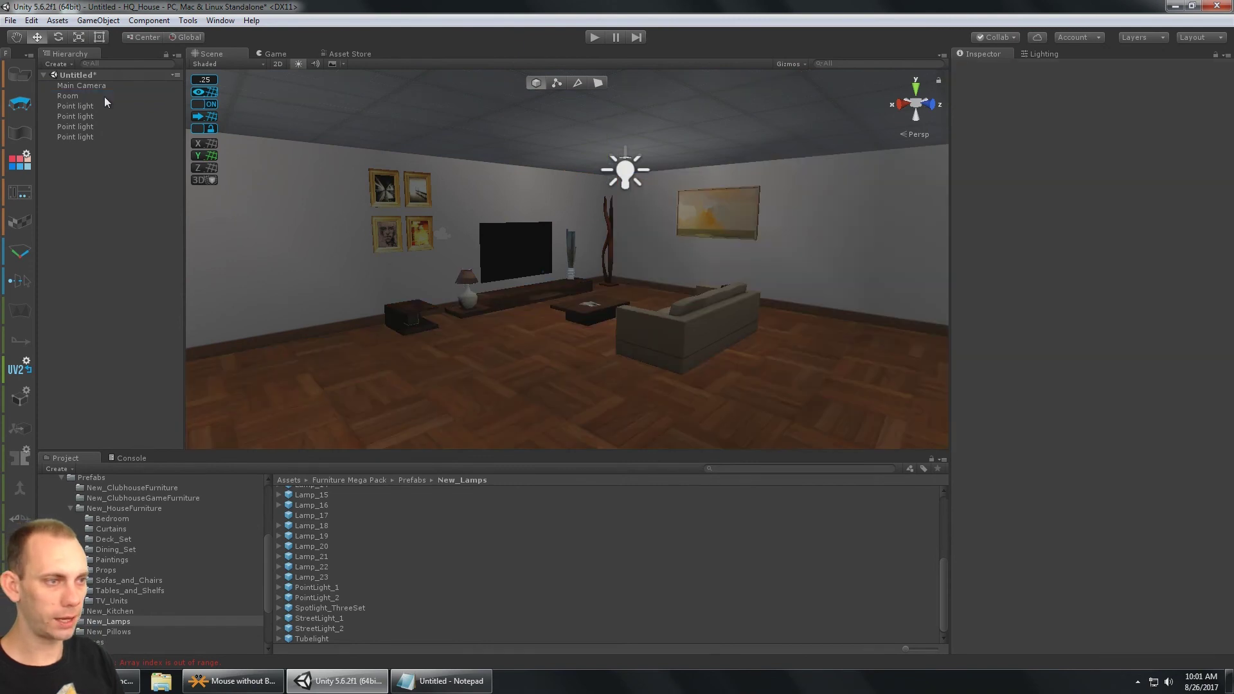
# - Inspect the Room and each of the four point lights under the scene's reduced lighting
pyautogui.click(104, 96)
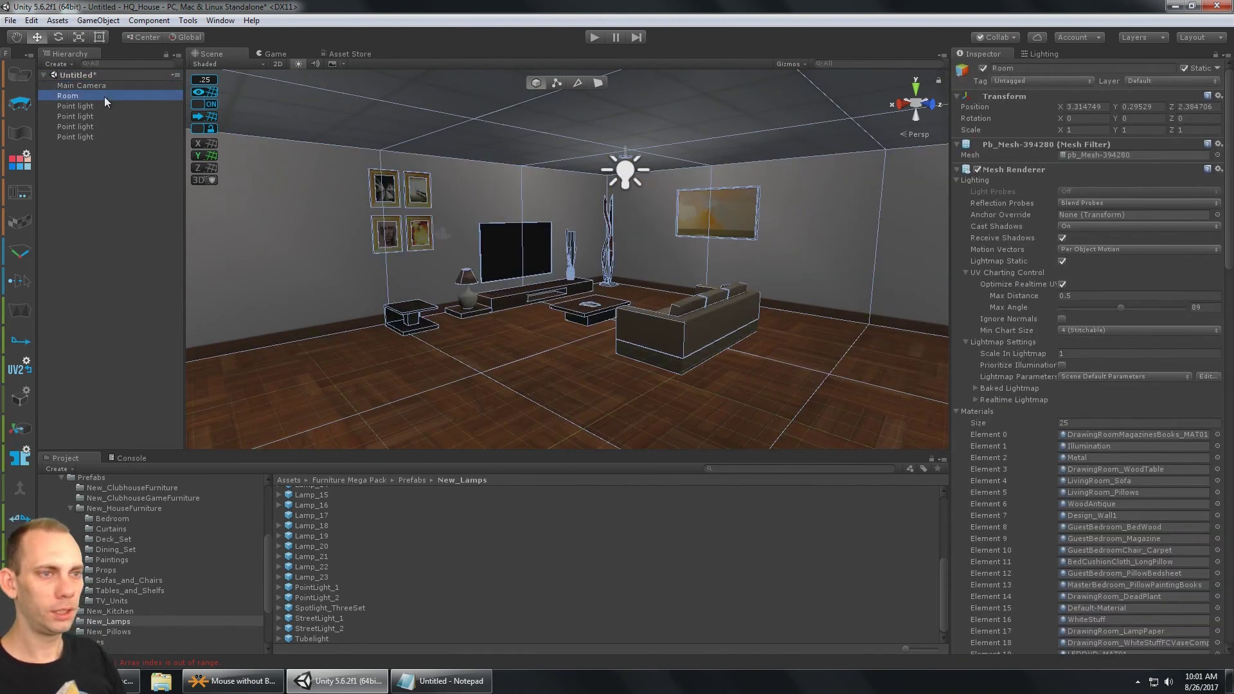
pyautogui.press('Down')
pyautogui.press('Down')
pyautogui.press('Down')
pyautogui.press('Down')
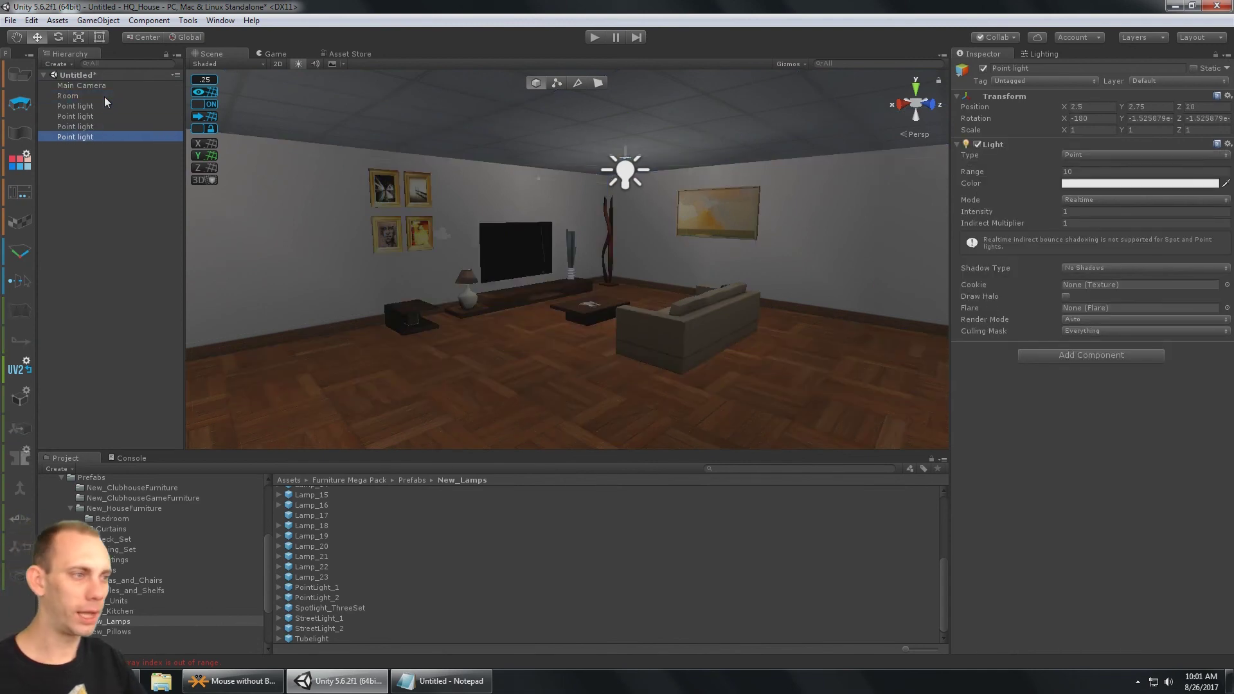
pyautogui.scroll(-5, 636, 144)
# - Move the Main Camera into the room at X 6, Z 6 and rotate it about -148° around Y to face the sofa and TV
pyautogui.click(81, 97)
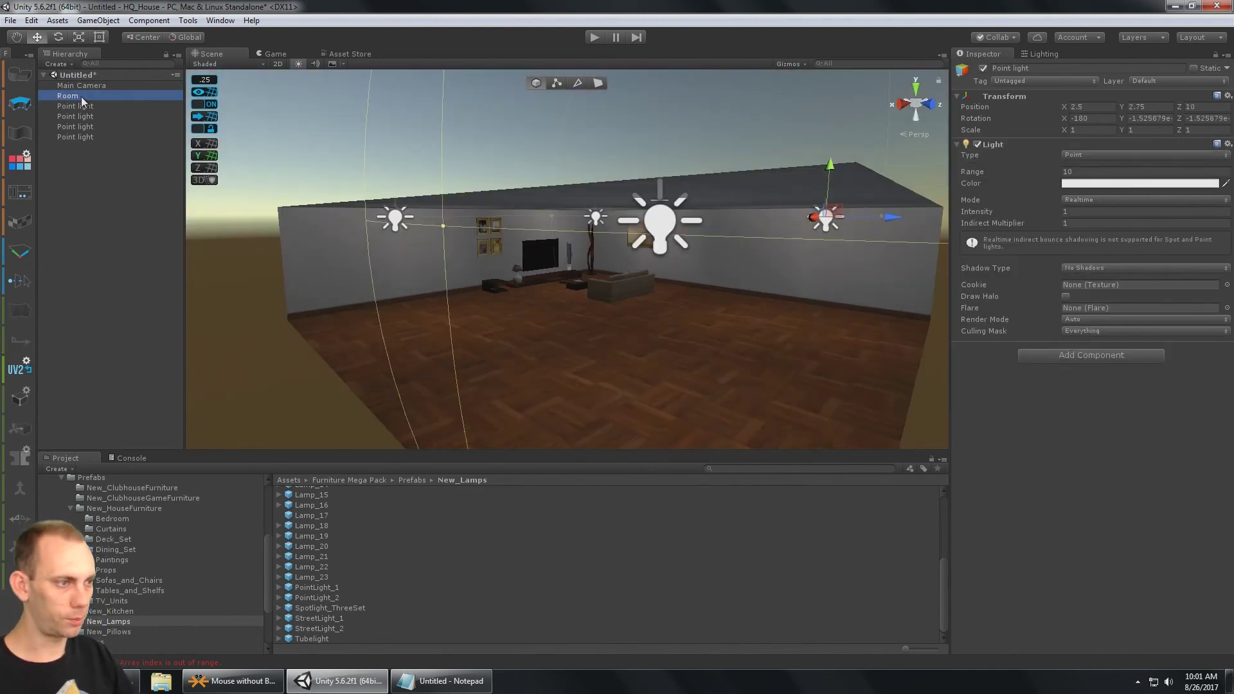
pyautogui.click(81, 85)
pyautogui.press('f')
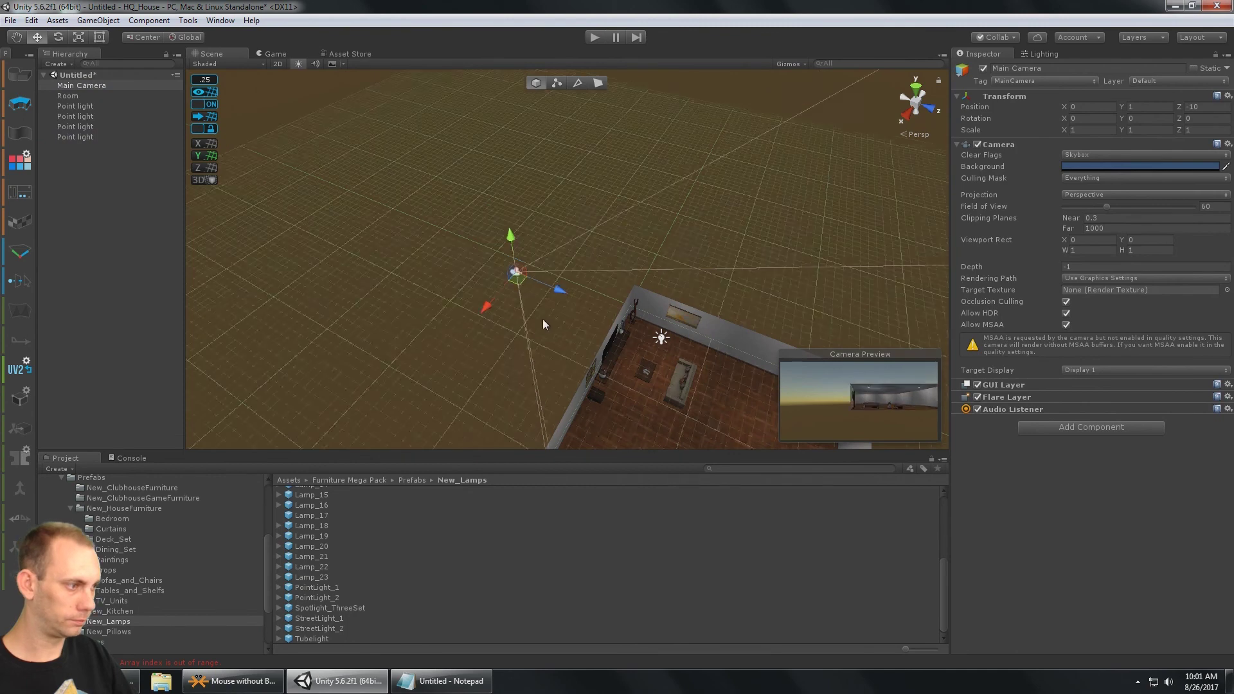
pyautogui.moveTo(517, 278); pyautogui.dragTo(705, 456)
pyautogui.press('e')
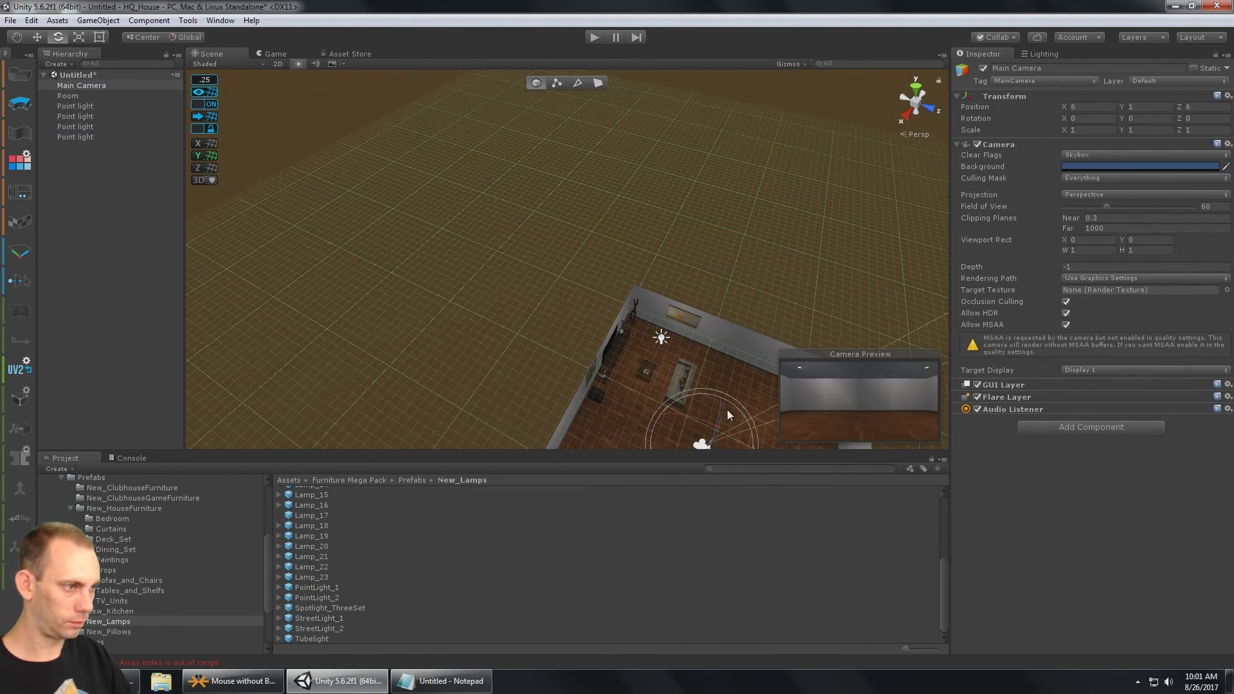
pyautogui.press('f')
pyautogui.moveTo(617, 277); pyautogui.dragTo(914, 274)
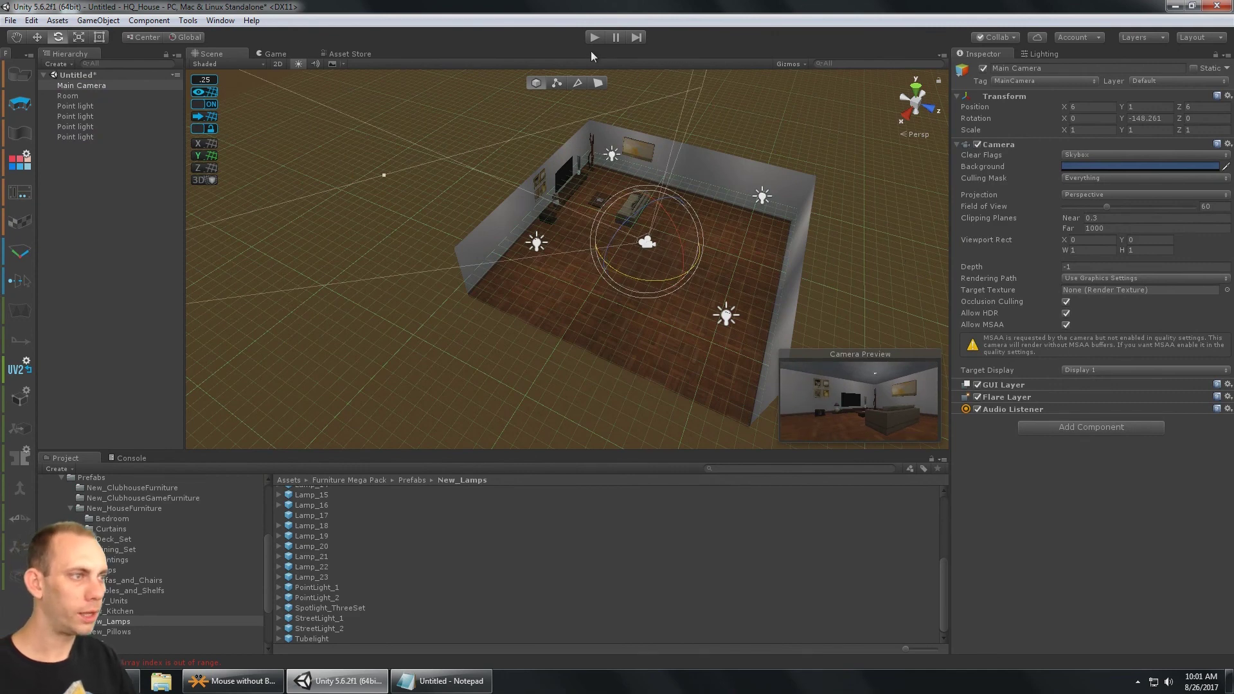
# - Run the scene to check the camera's view and the rendering statistics, stop it and look over the room
pyautogui.click(594, 37)
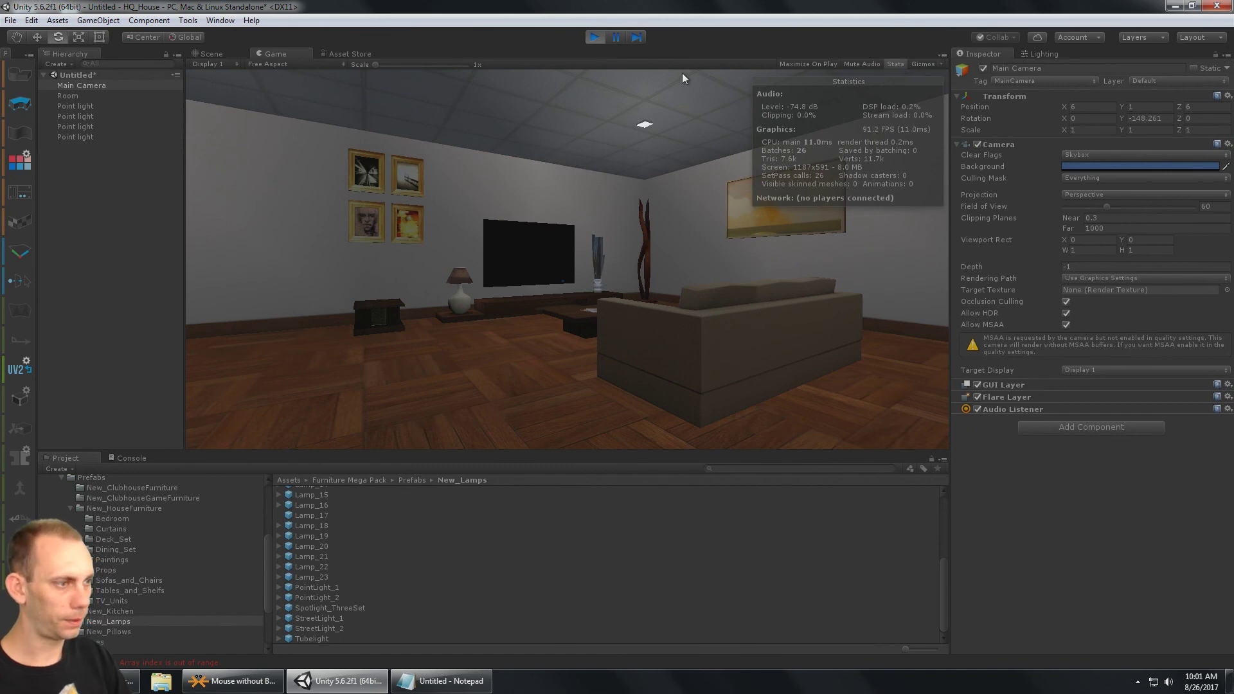
pyautogui.click(593, 37)
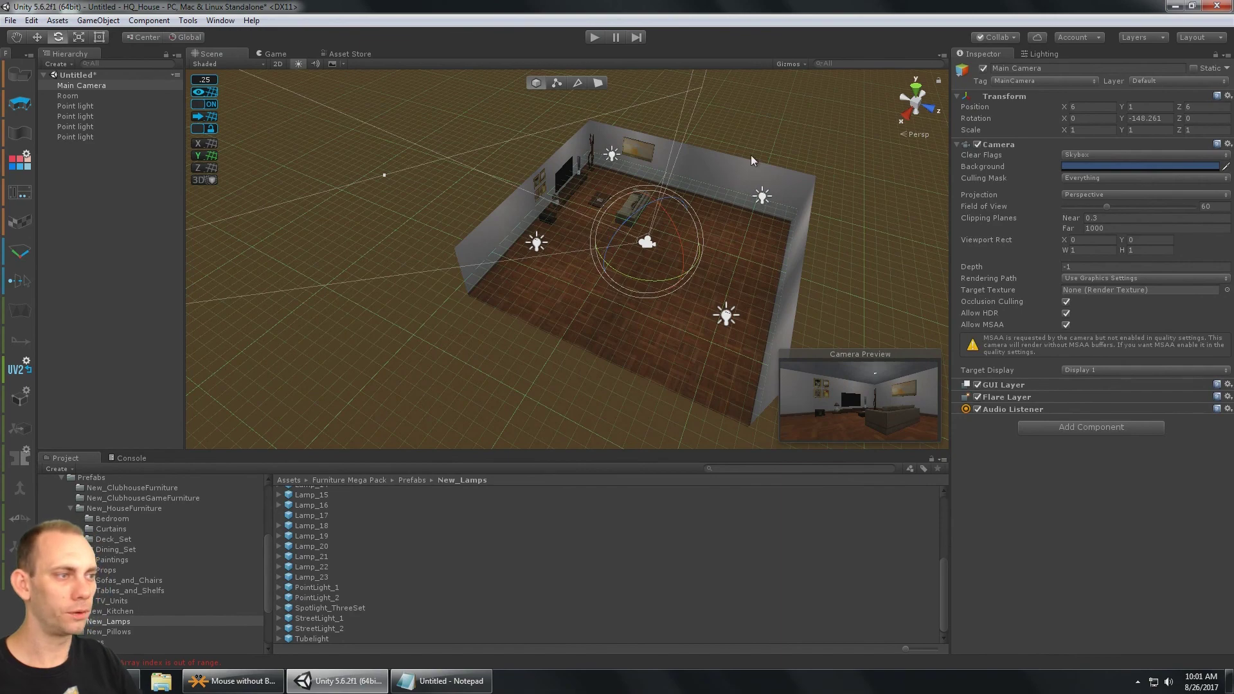
pyautogui.keyDown('alt'); pyautogui.moveTo(755, 161); pyautogui.dragTo(749, 194); pyautogui.keyUp('alt')
pyautogui.scroll(3, 708, 160)
pyautogui.moveTo(705, 189); pyautogui.dragTo(682, 149, button='middle')
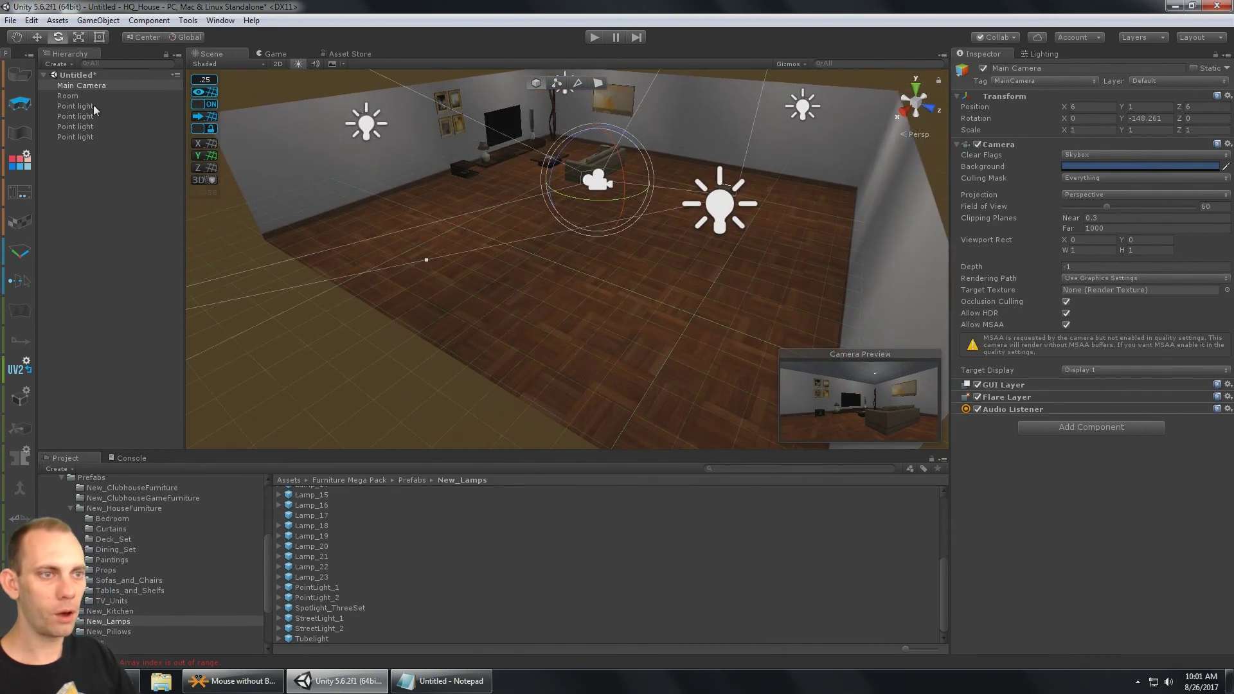
# - Review the remaining scene objects one by one, including the Room's materials list and the point lights, and survey the whole room
pyautogui.click(96, 88)
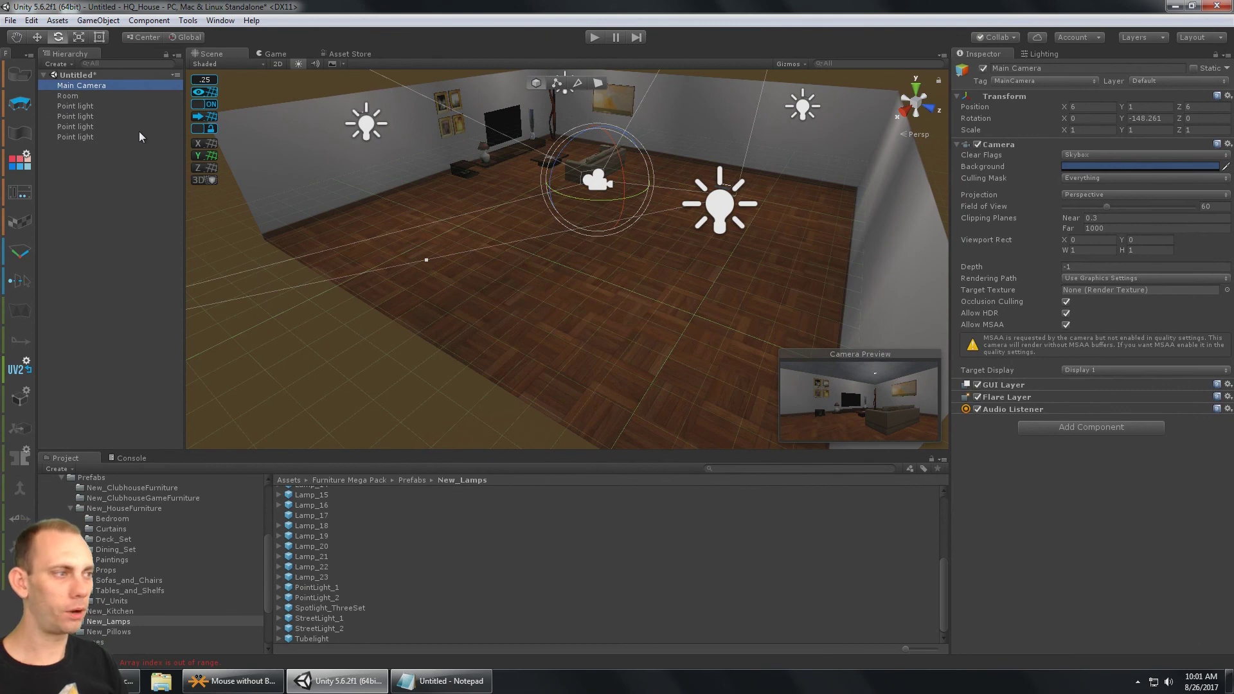
pyautogui.press('Down')
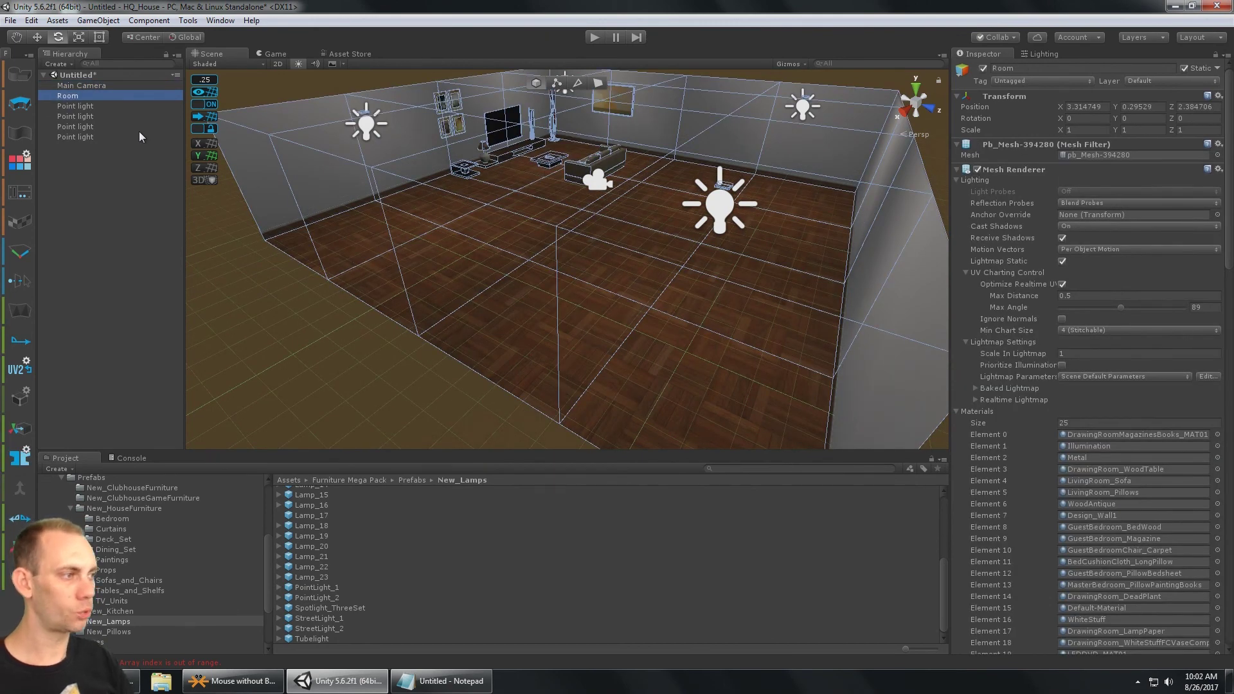
pyautogui.scroll(-3, 1122, 270)
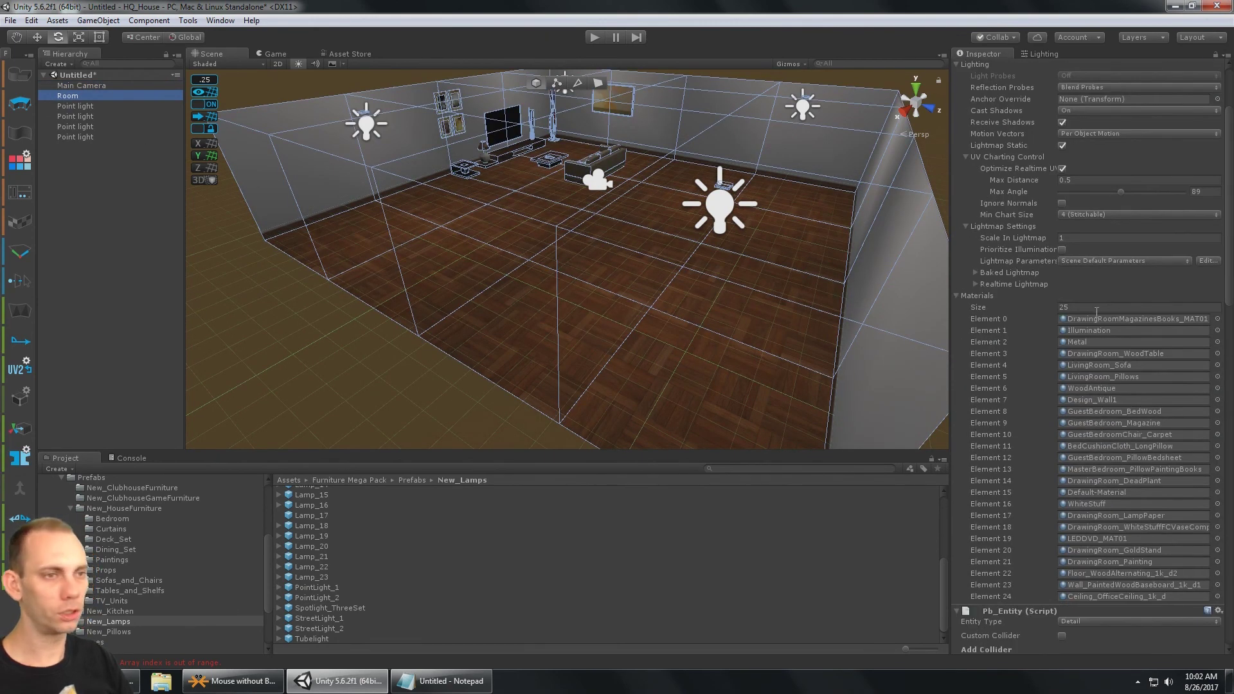
pyautogui.click(97, 105)
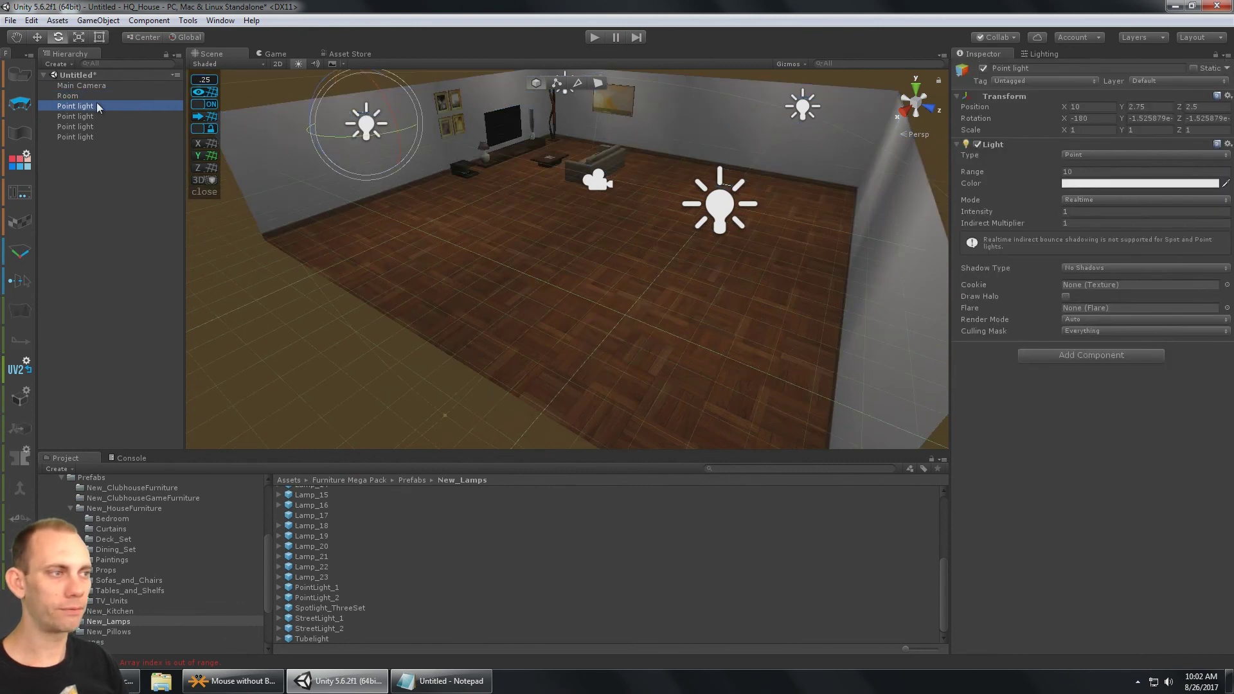
pyautogui.press('Down')
pyautogui.press('Down')
pyautogui.press('Down')
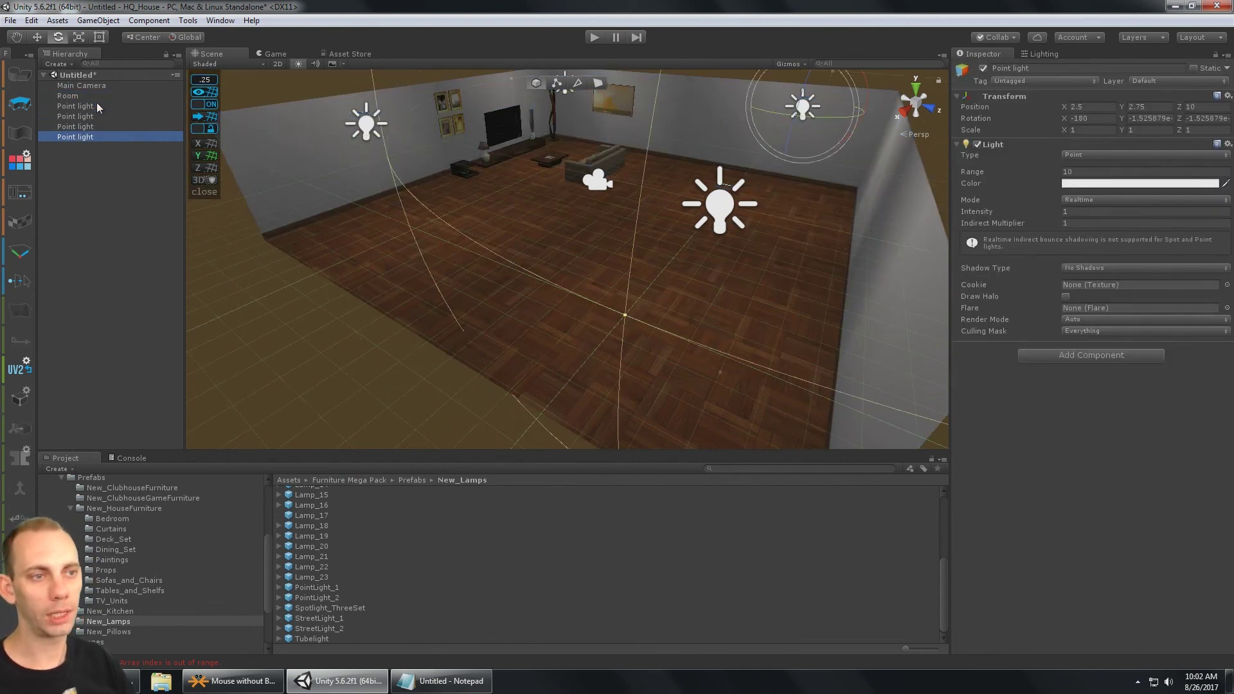
pyautogui.click(102, 266)
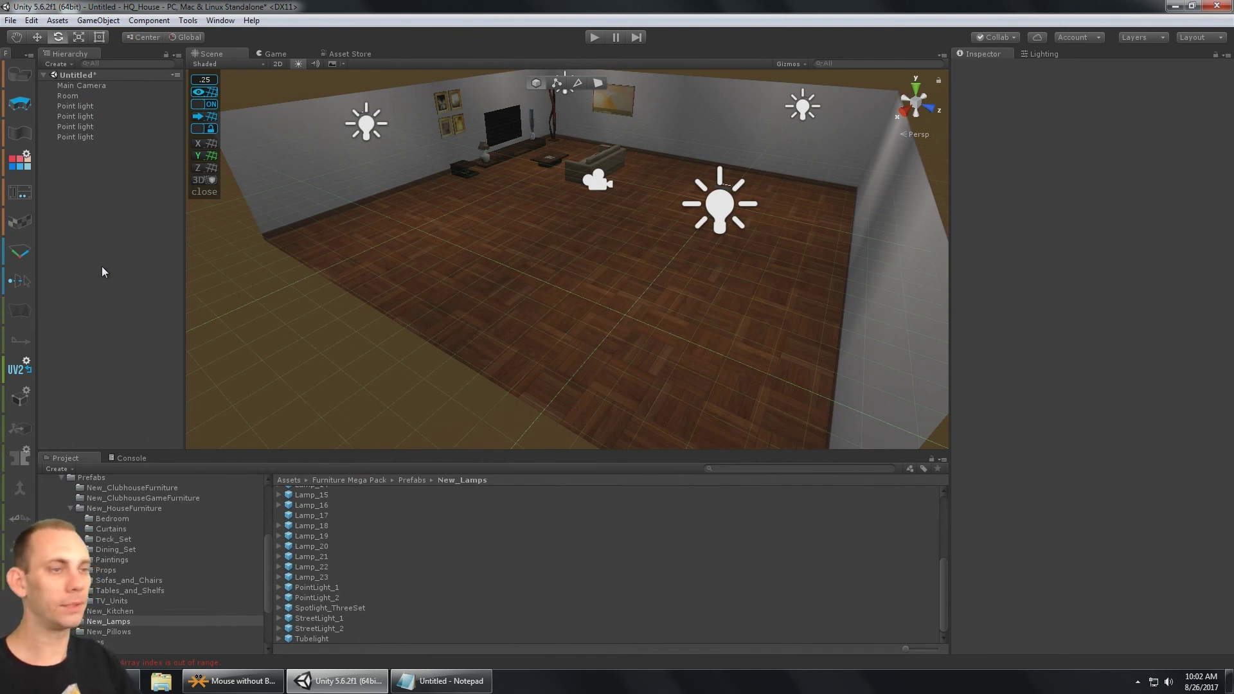
pyautogui.keyDown('alt'); pyautogui.moveTo(622, 194); pyautogui.dragTo(669, 178); pyautogui.keyUp('alt')
pyautogui.moveTo(669, 177); pyautogui.dragTo(653, 182, button='right')
pyautogui.moveTo(697, 218); pyautogui.dragTo(697, 199, button='right')
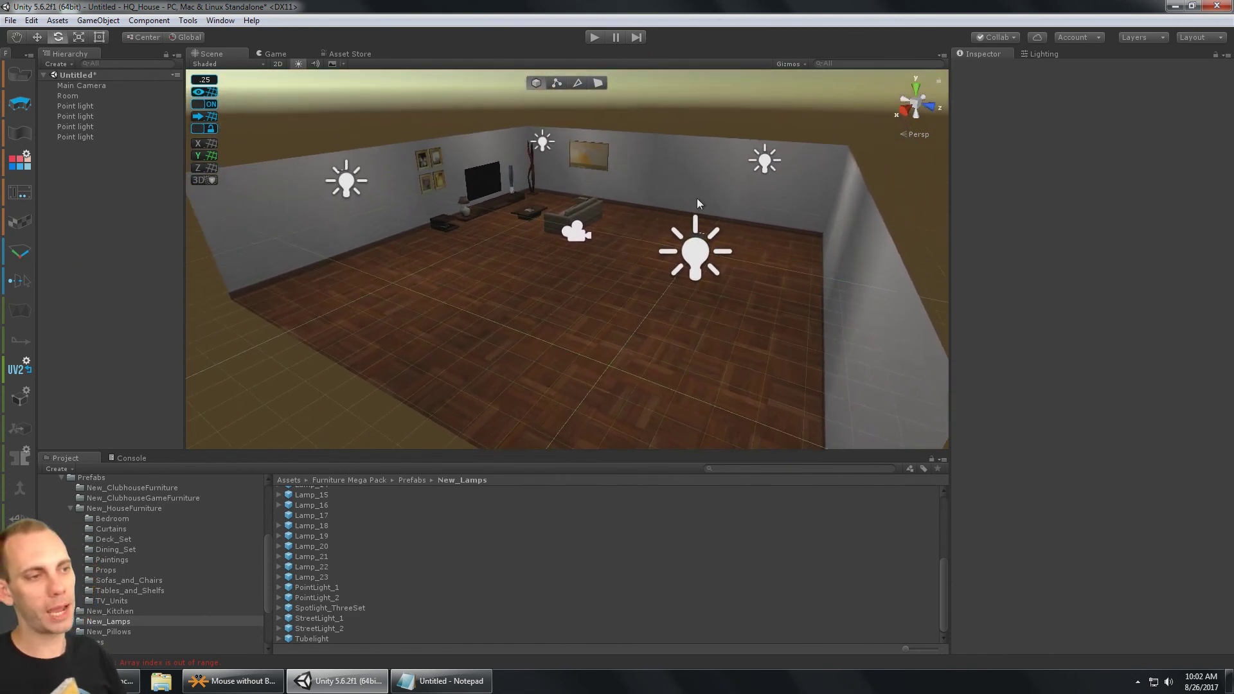